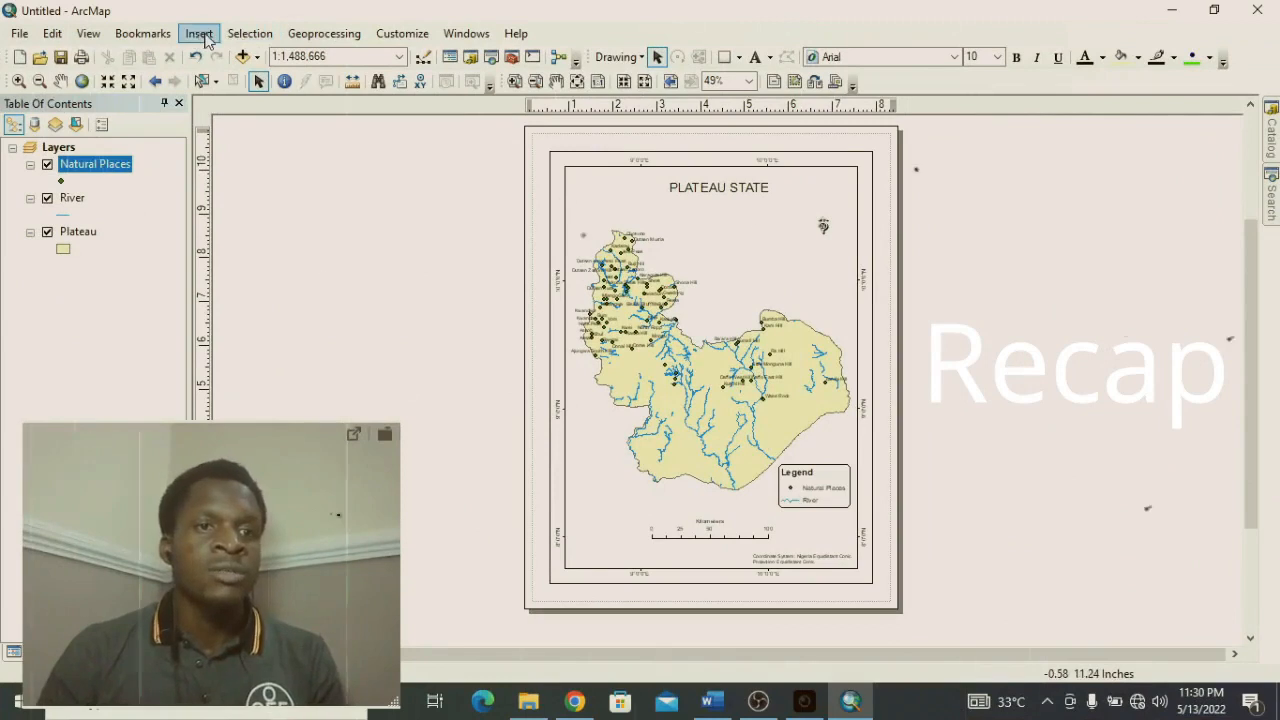
Insert a new data frame into the Plateau State map layout.
click(201, 34)
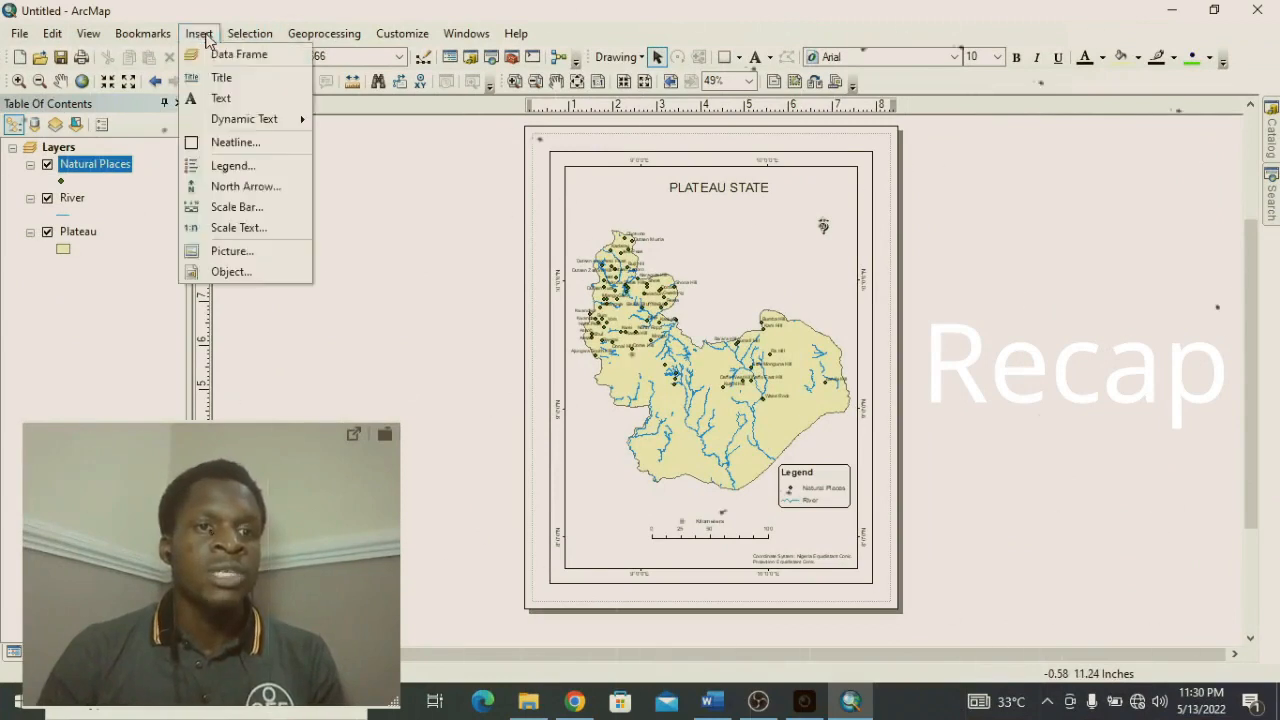
click(256, 62)
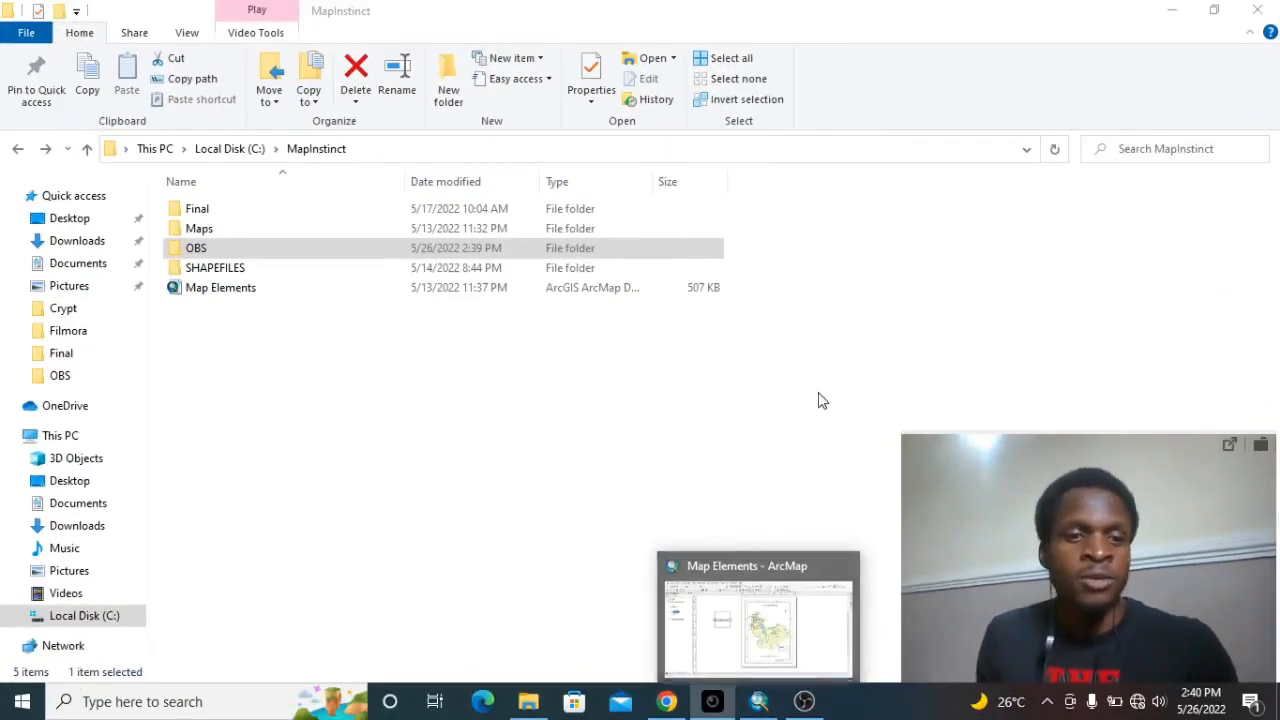
Switch to the Map Elements document in ArcMap and delete the empty new data frame beside the map page.
click(758, 700)
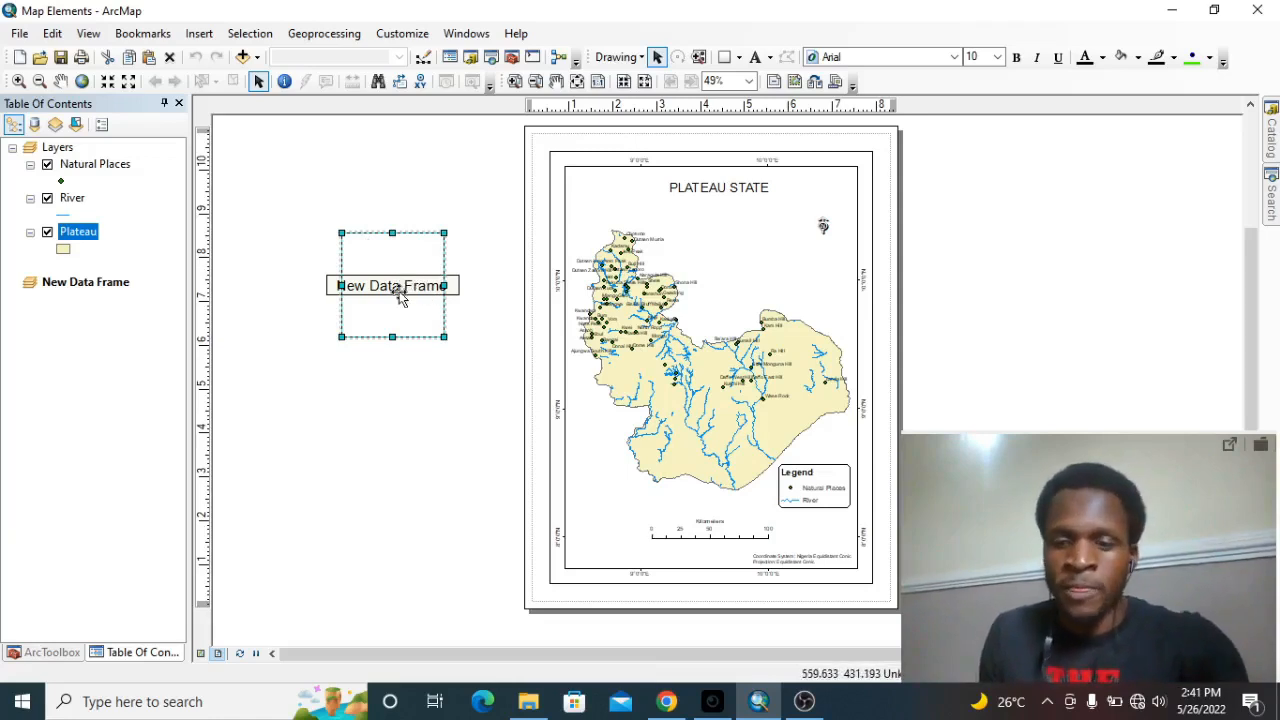
key(Delete)
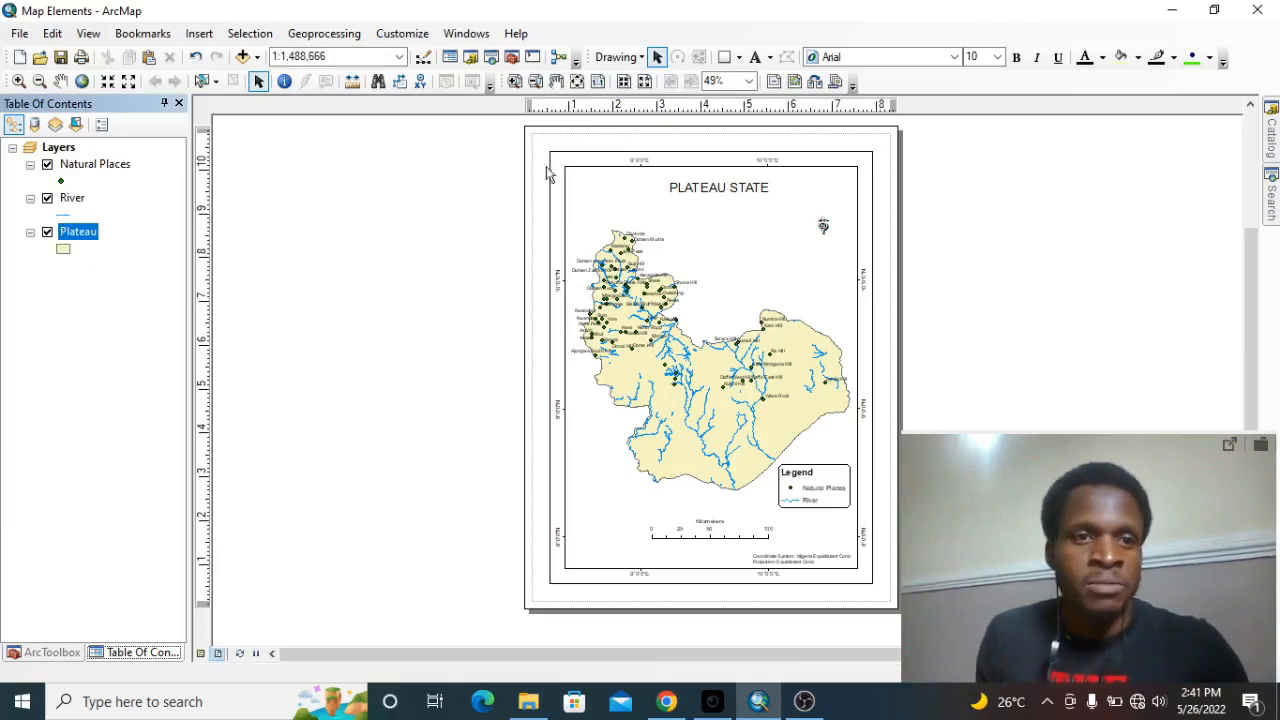
Insert a new empty data frame into the Plateau State layout.
click(199, 34)
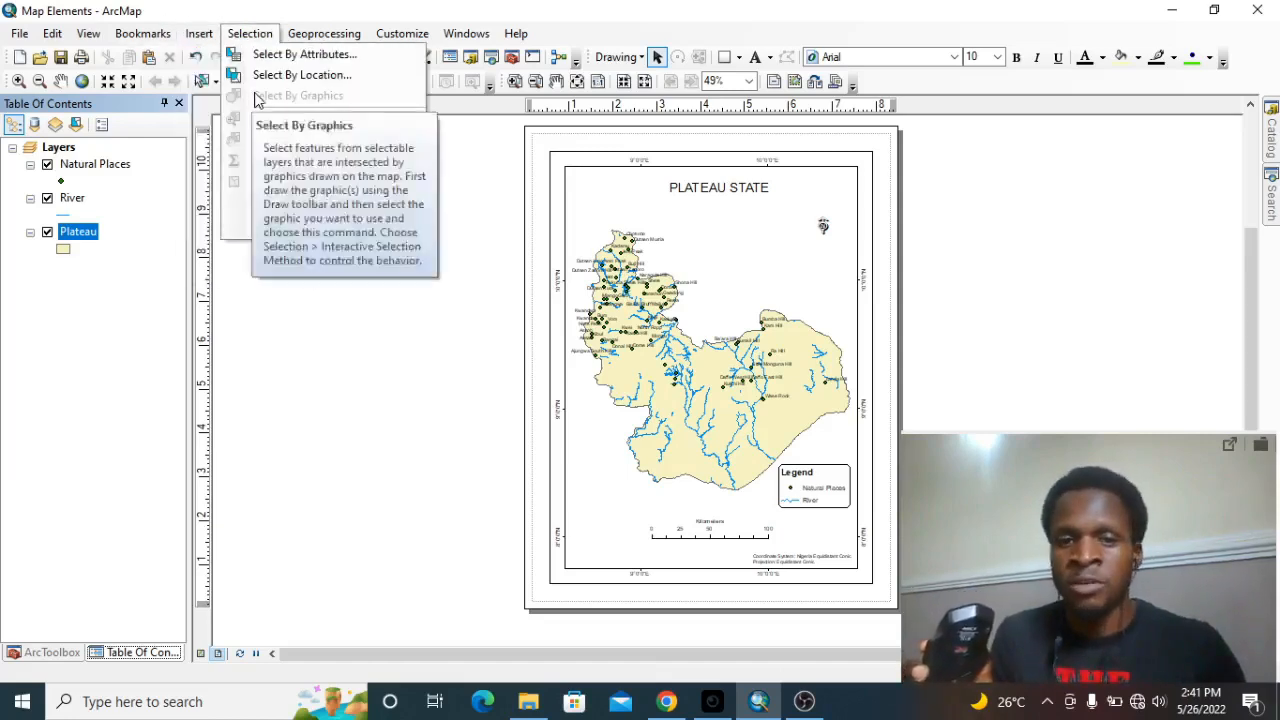
click(343, 200)
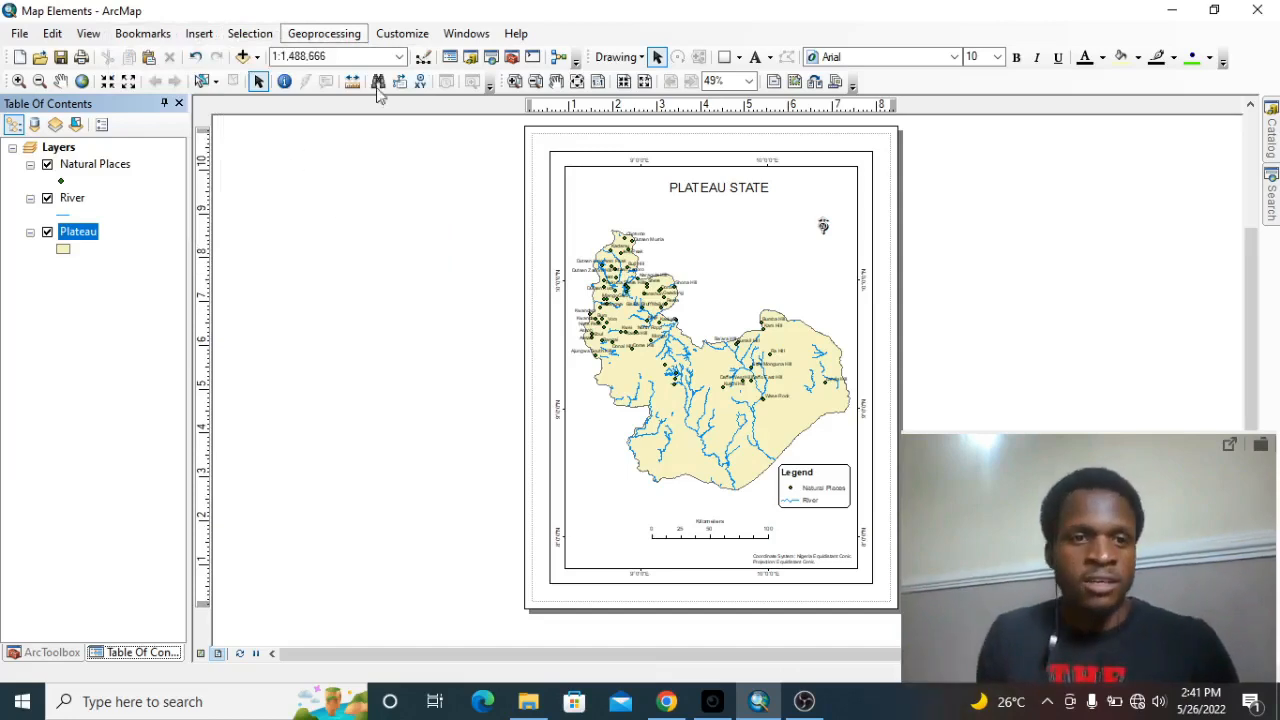
click(197, 34)
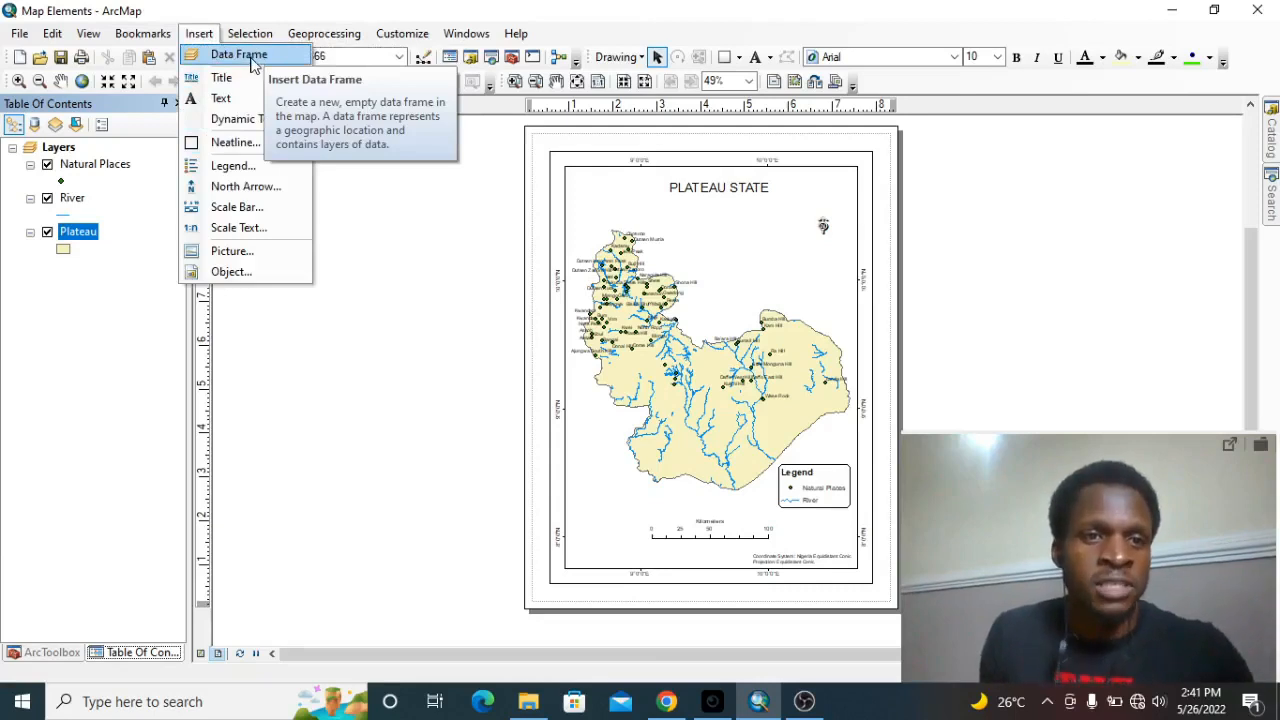
click(247, 57)
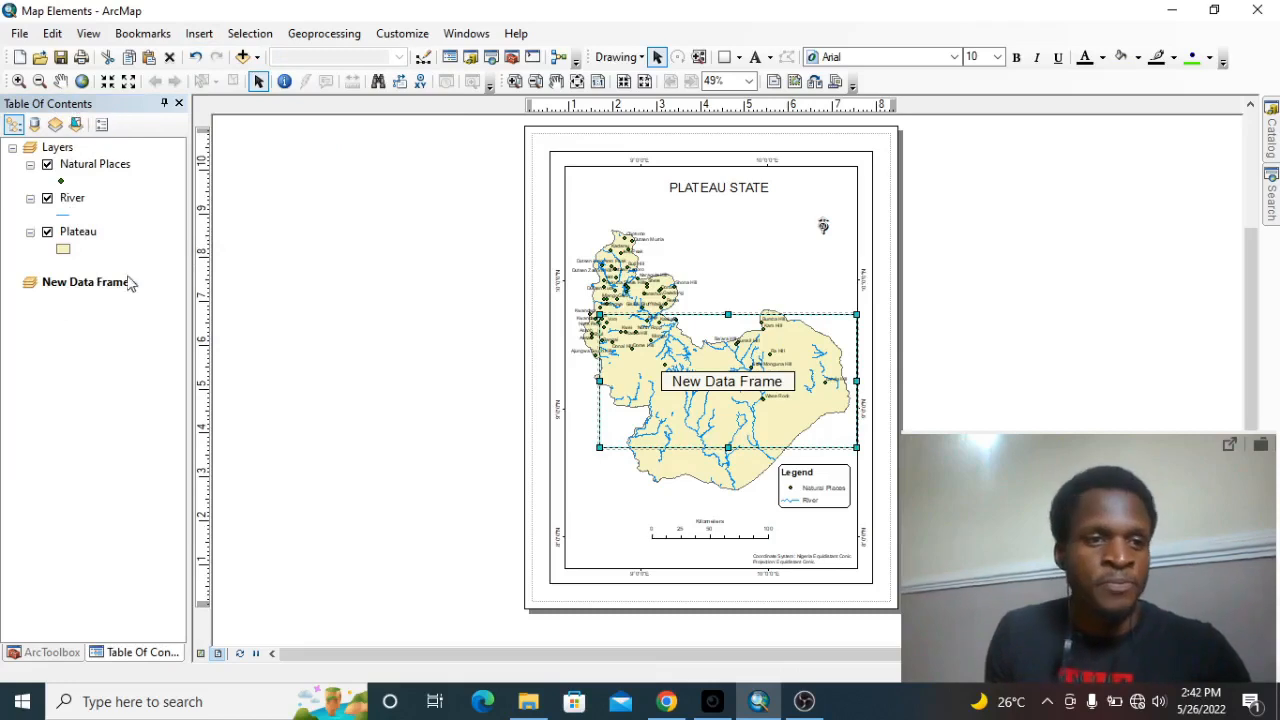
Move the new data frame off the Plateau State map into the blank area beside the page.
click(93, 286)
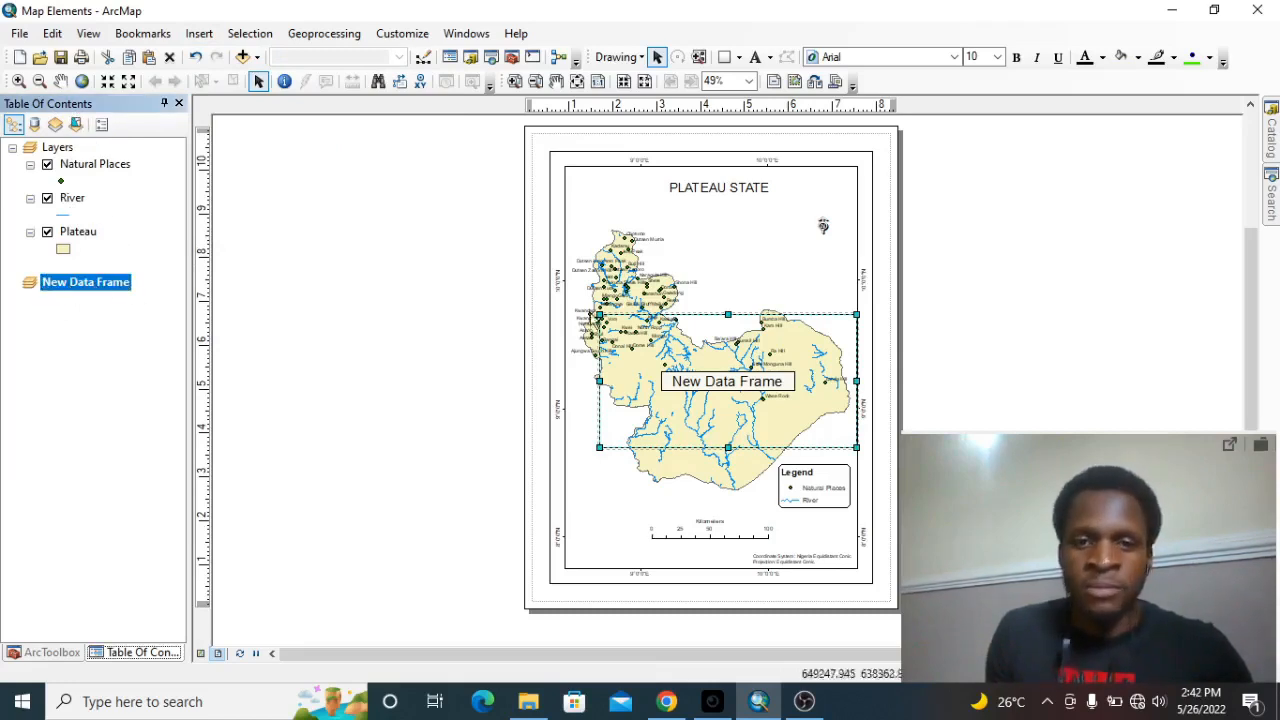
click(793, 357)
click(714, 309)
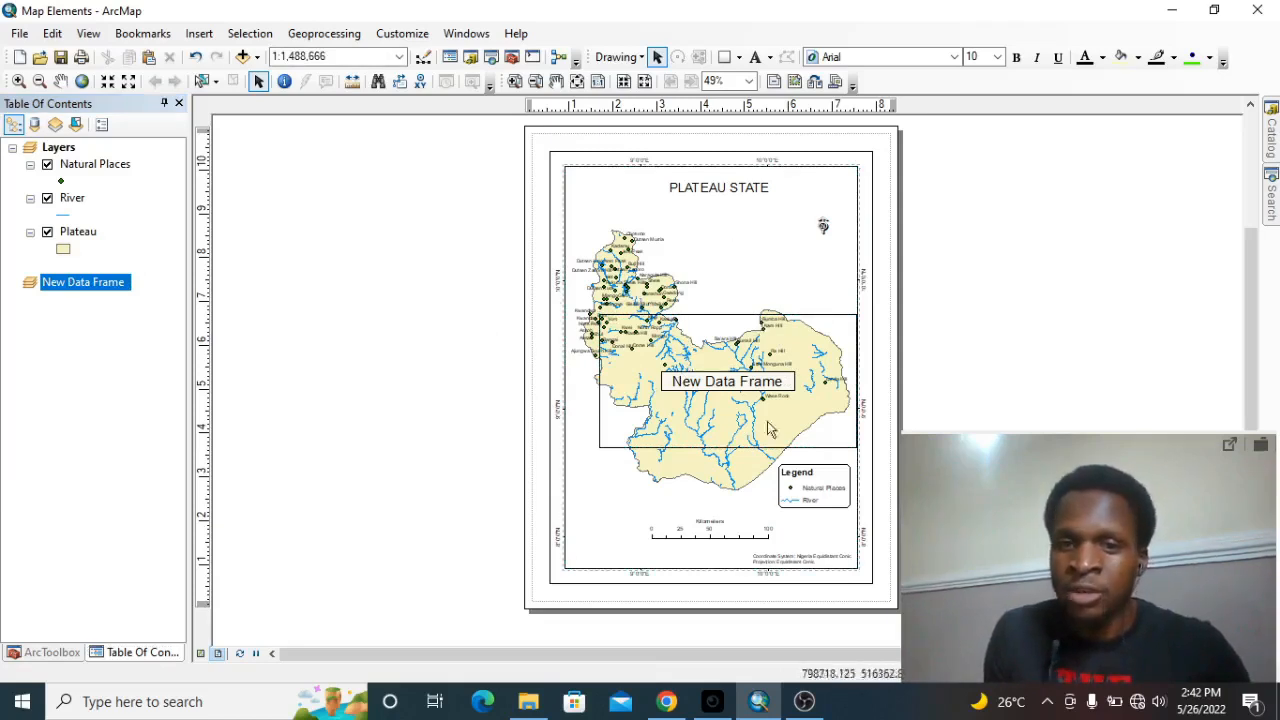
click(778, 366)
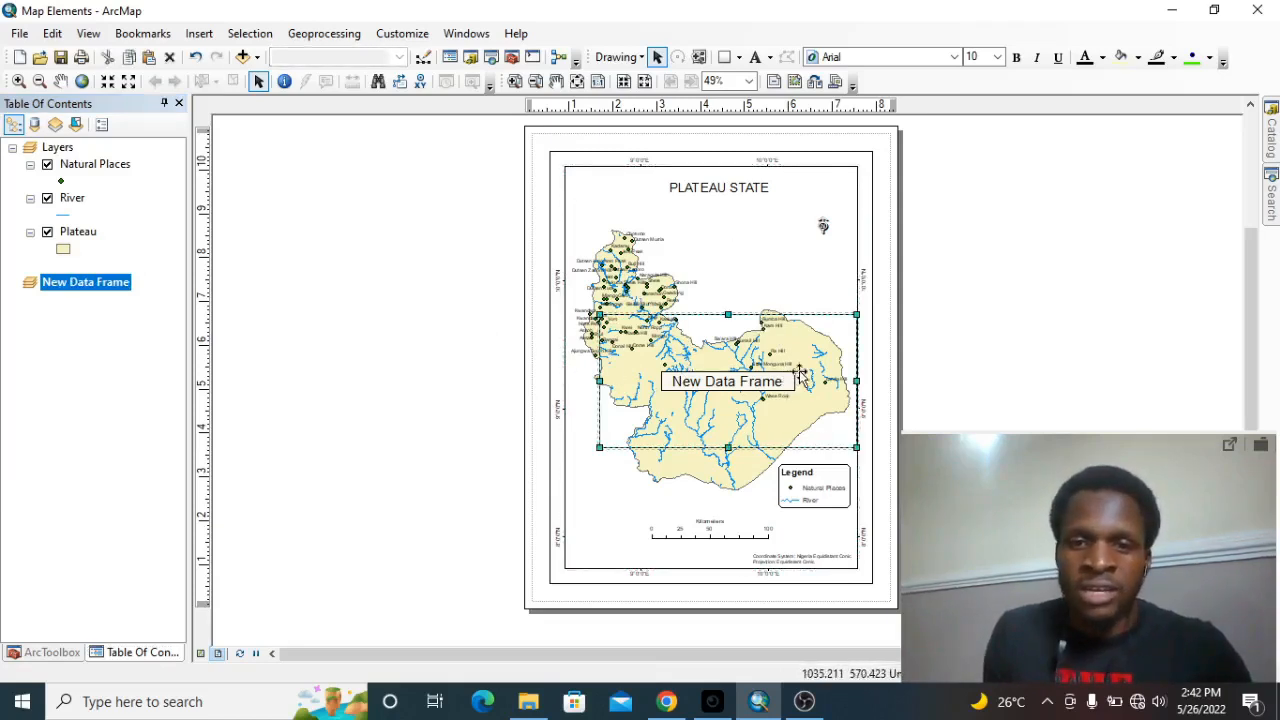
drag(800, 373, 450, 308)
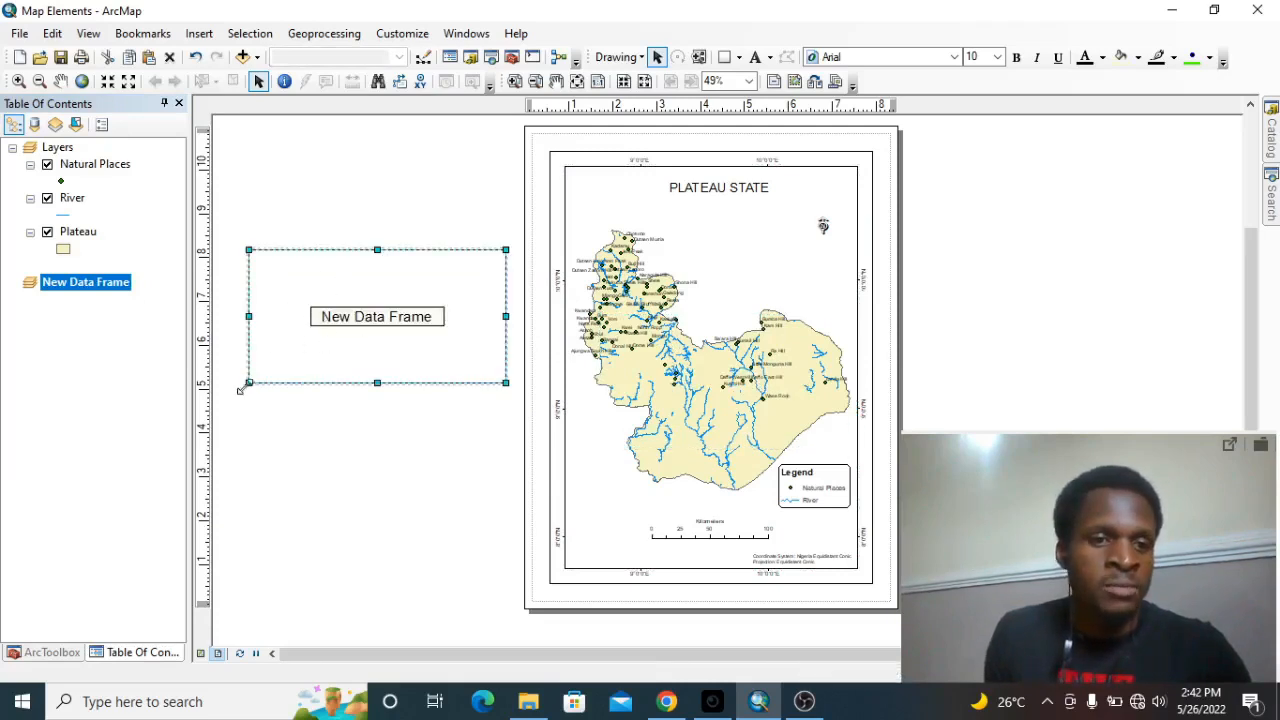
Shrink the new data frame to a small, nearly square box and place it beside the lower half of the page.
drag(249, 380, 372, 380)
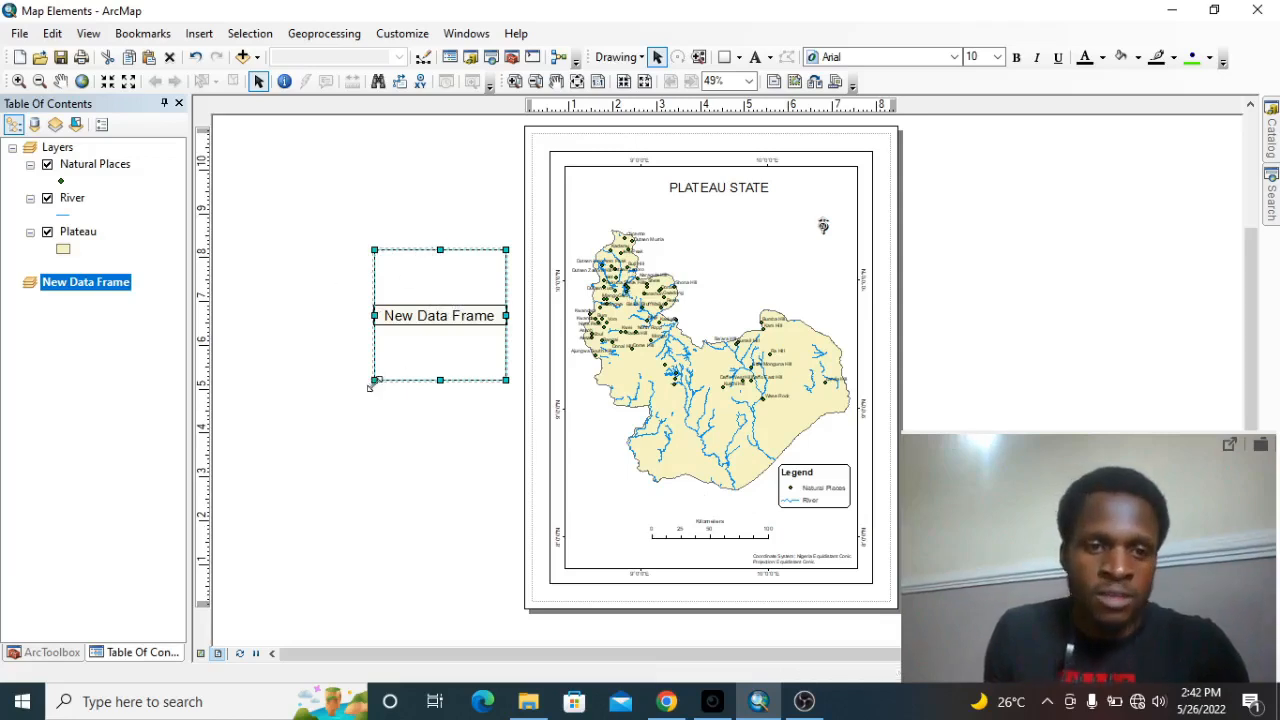
drag(370, 388, 368, 371)
drag(445, 300, 426, 455)
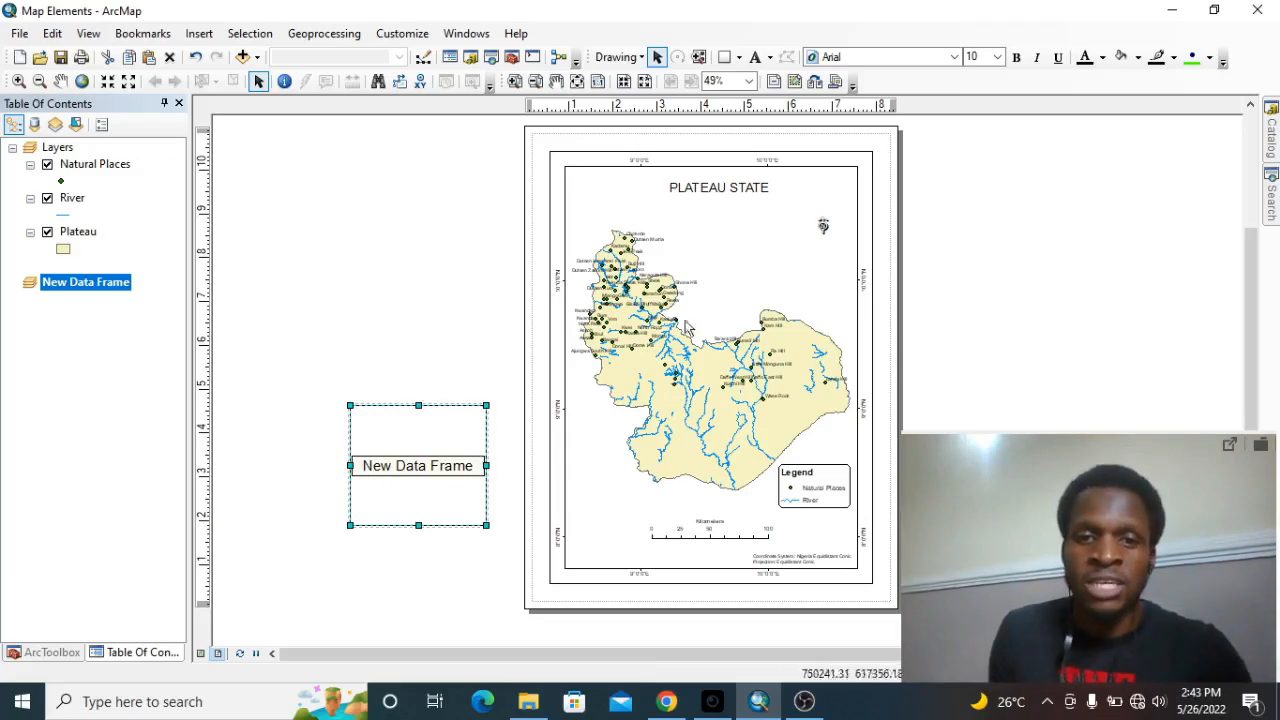
drag(420, 464, 424, 429)
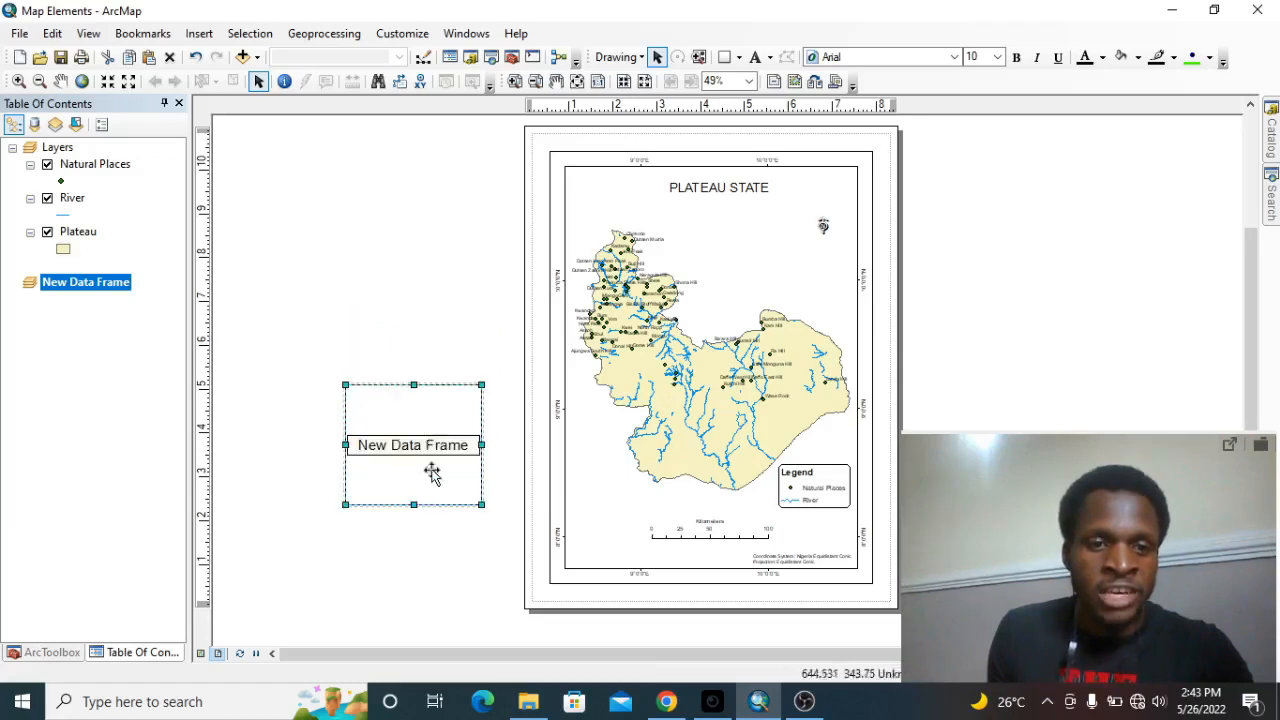
Rename the new data frame to NIGERIA.
right_click(86, 288)
key(Escape)
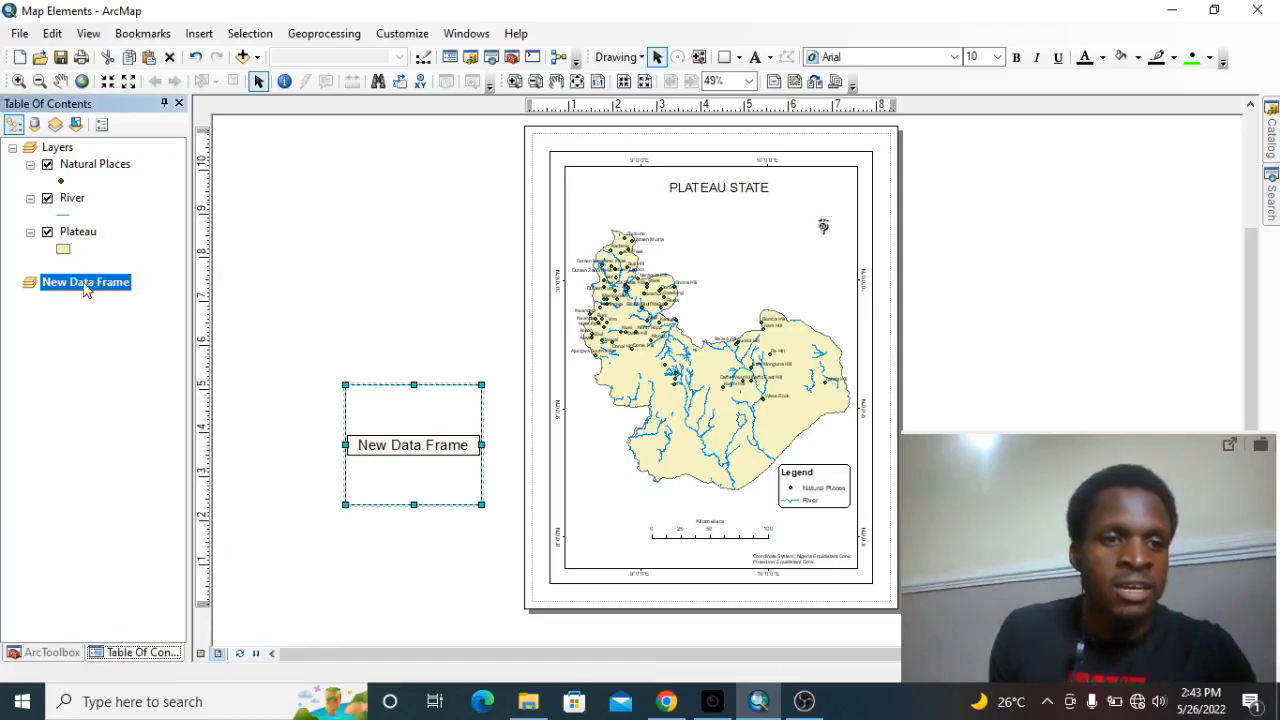
click(86, 285)
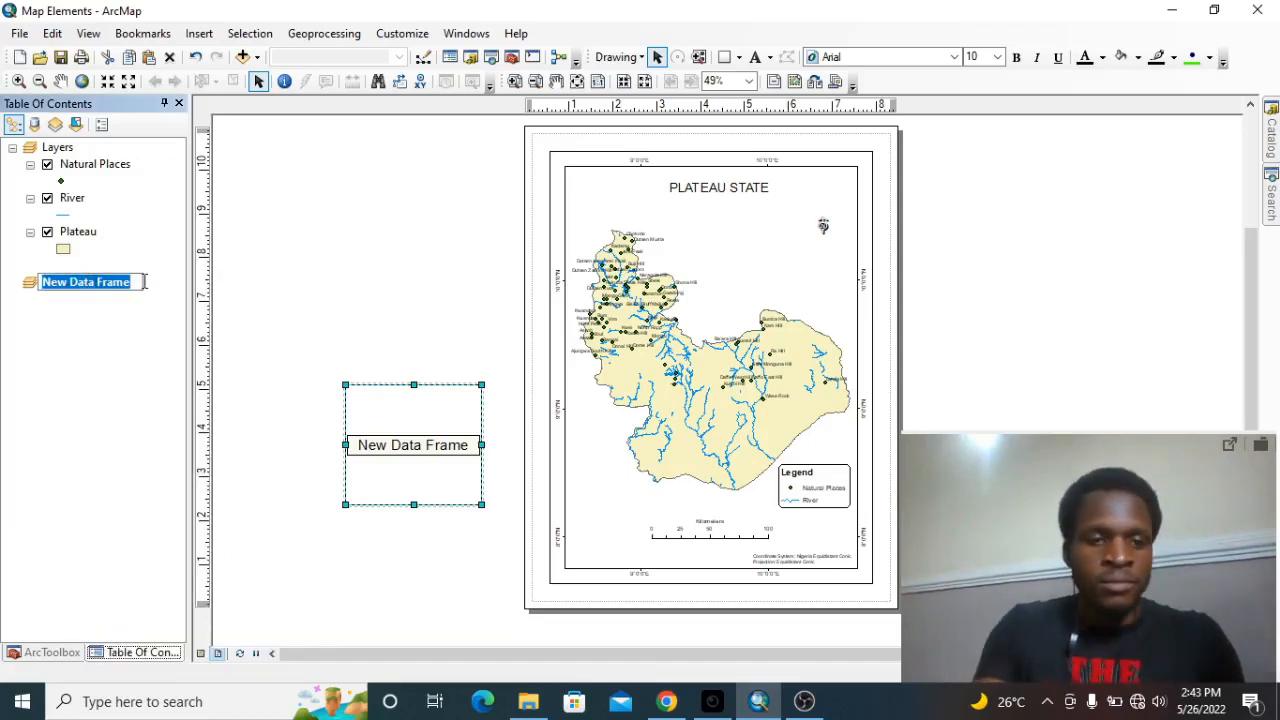
key(BackSpace)
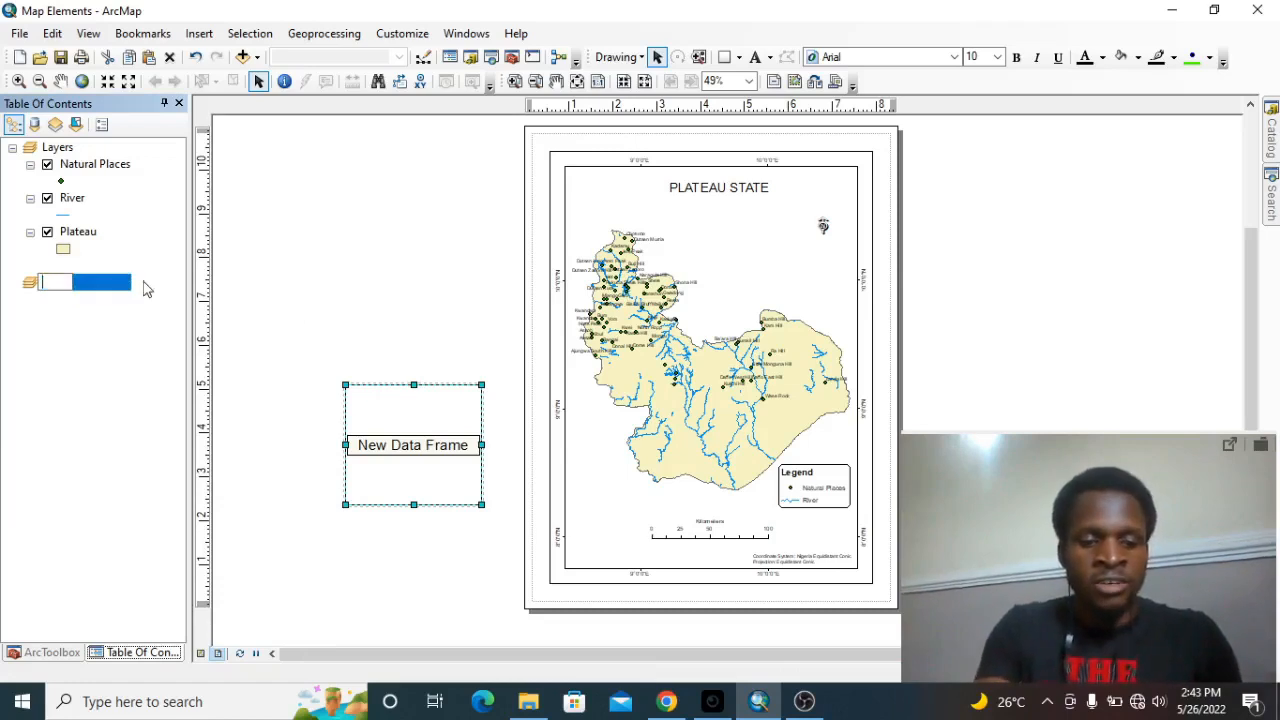
text(NIGERIA)
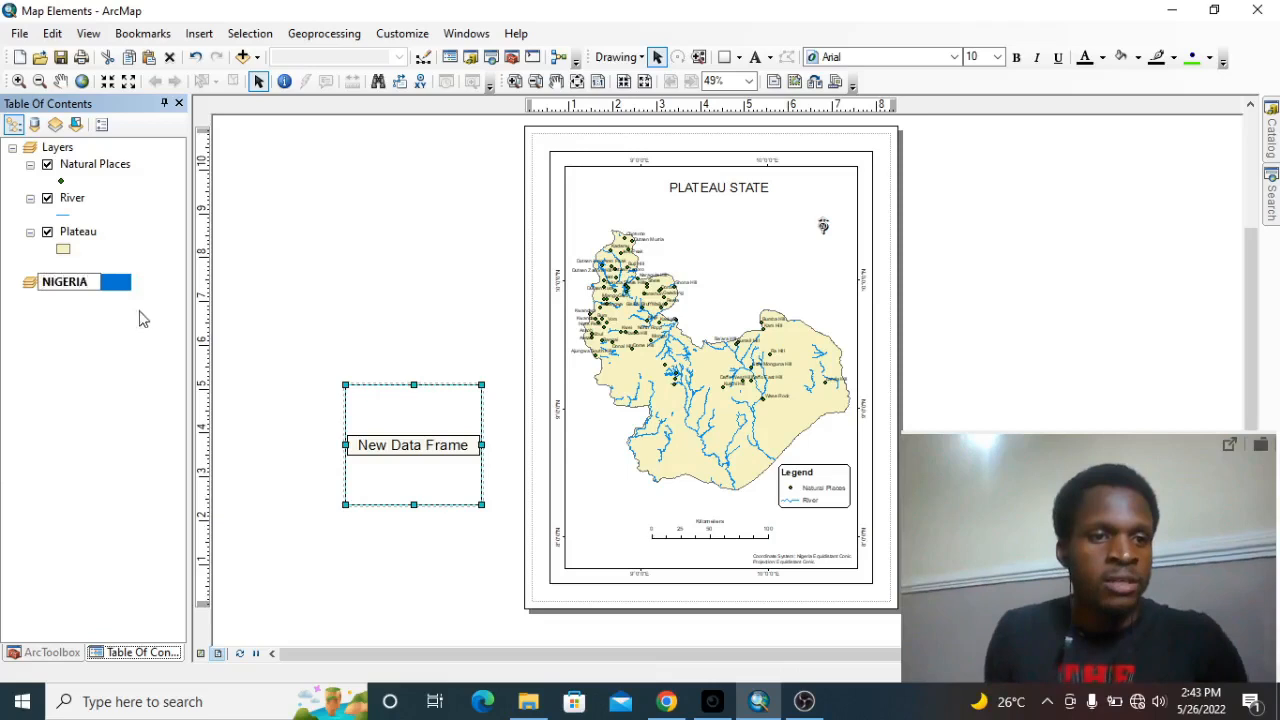
key(Return)
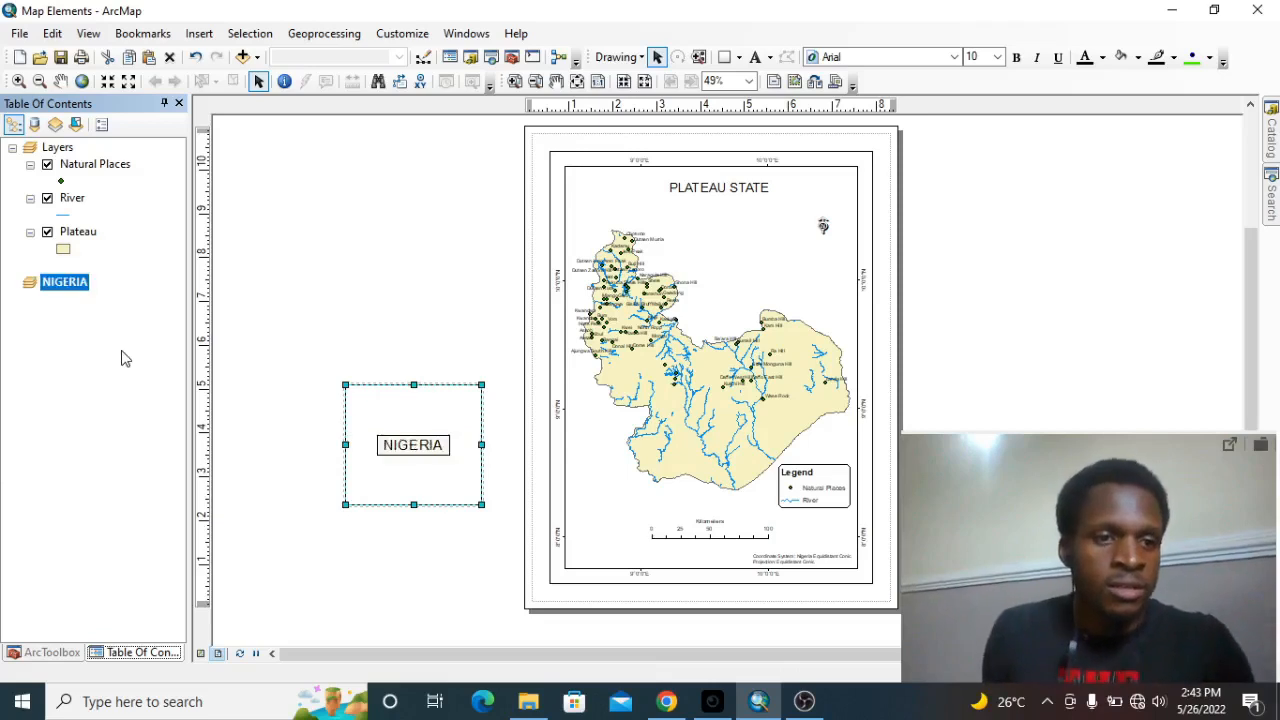
click(67, 362)
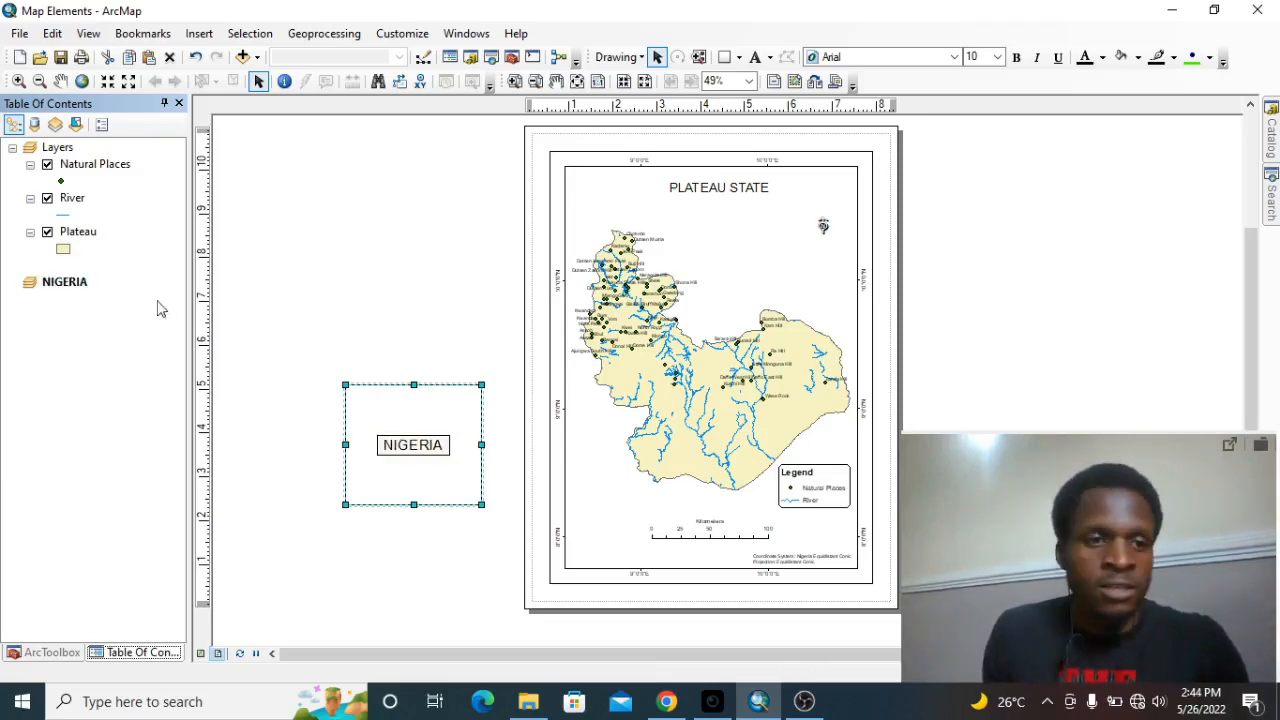
Add the Final_STATE_37 feature class from Final_June2405.mdb in C:\MapInstinct\SHAPEFILES\WARDS to the NIGERIA data frame.
click(1271, 137)
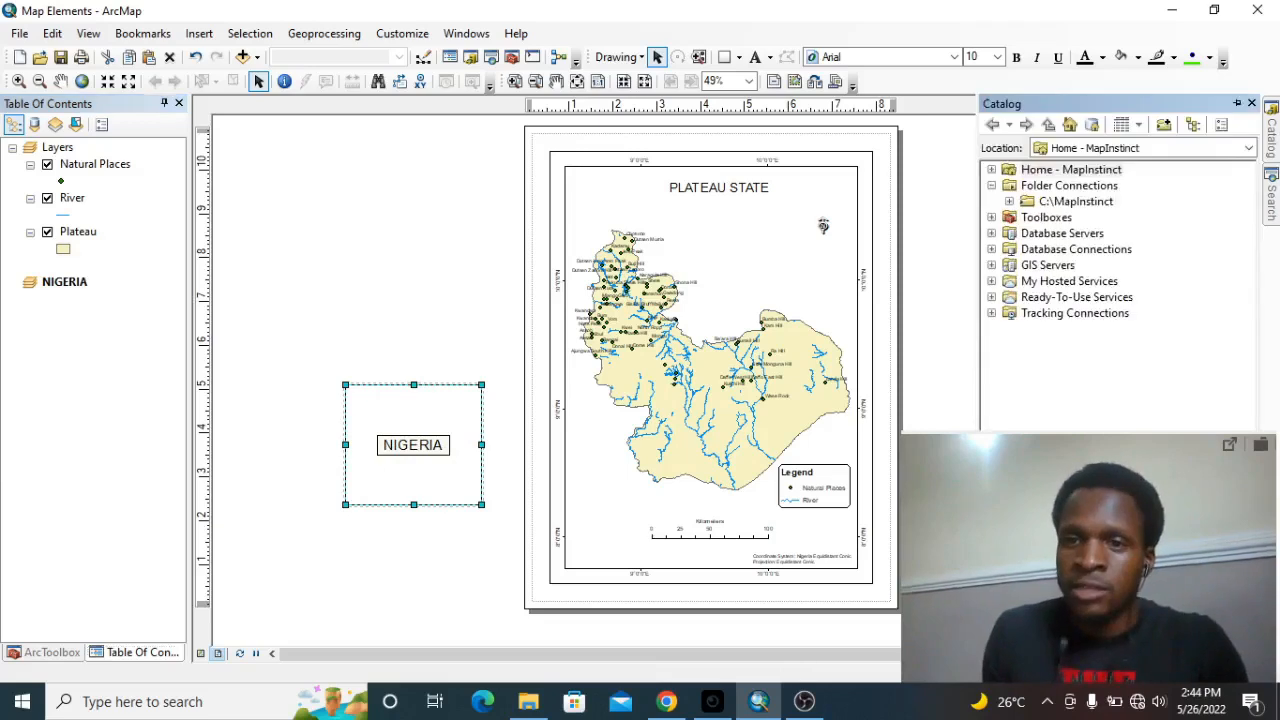
double_click(1072, 203)
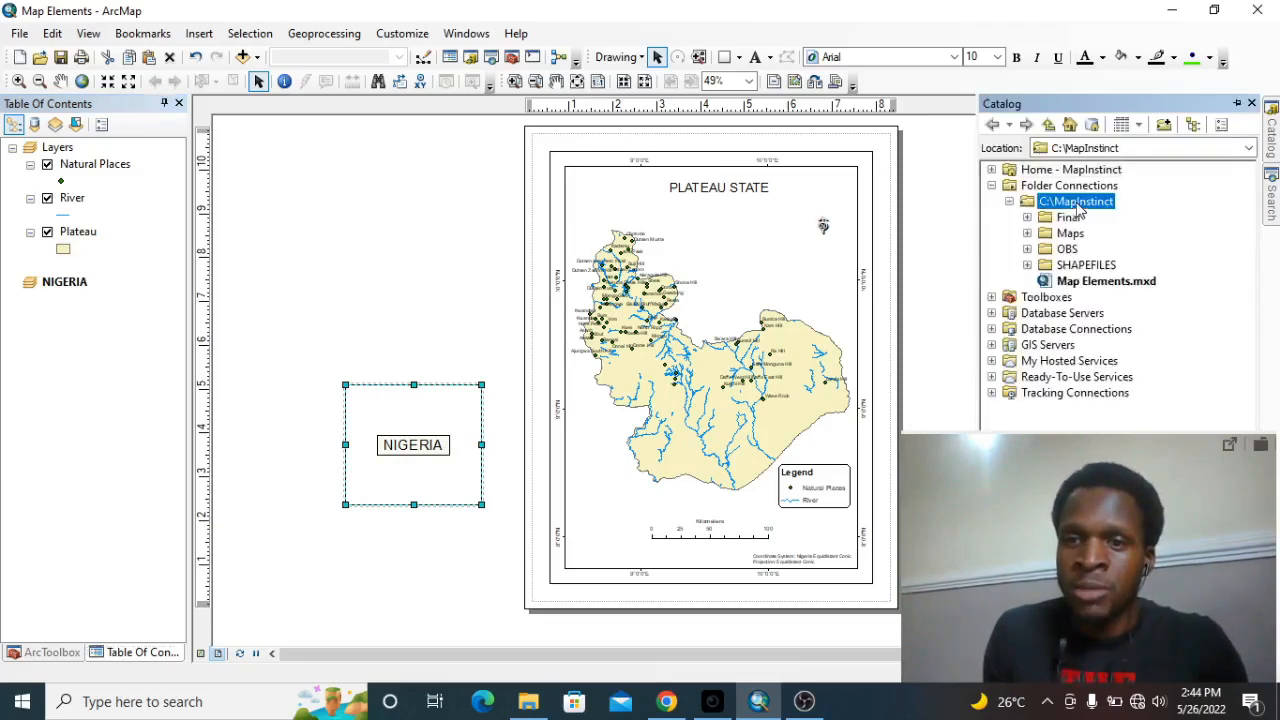
double_click(1090, 265)
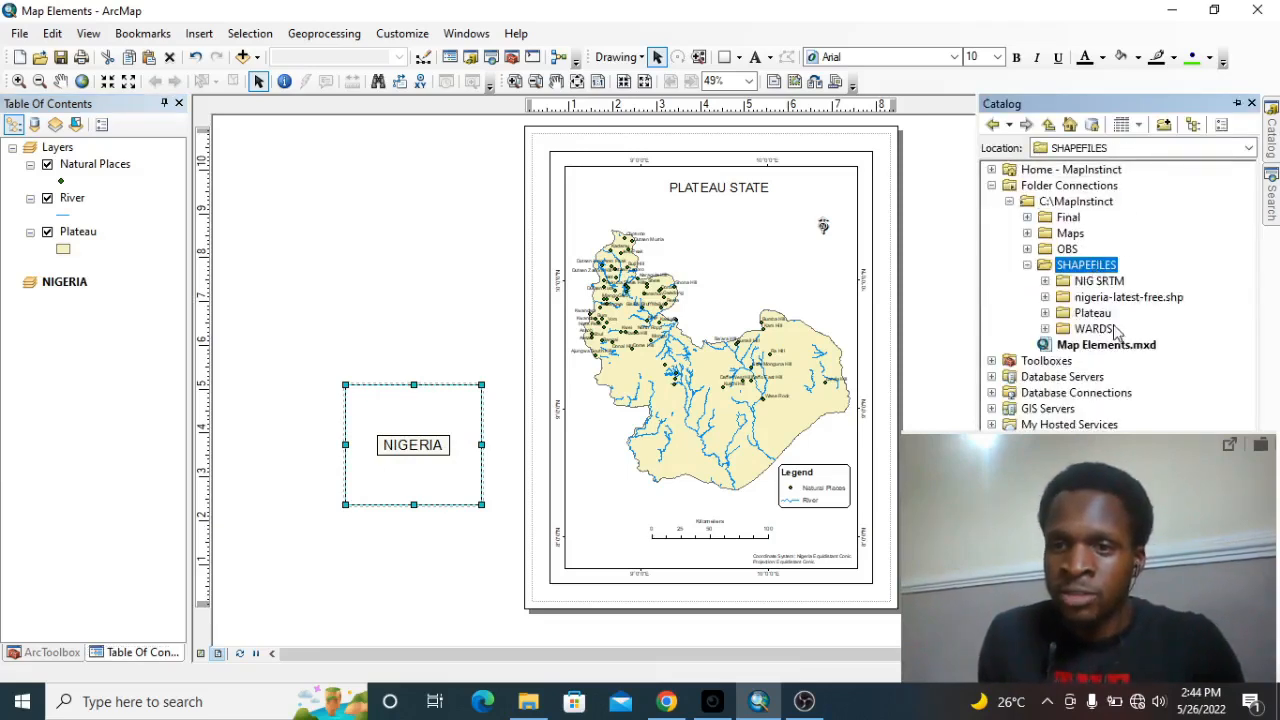
double_click(1082, 281)
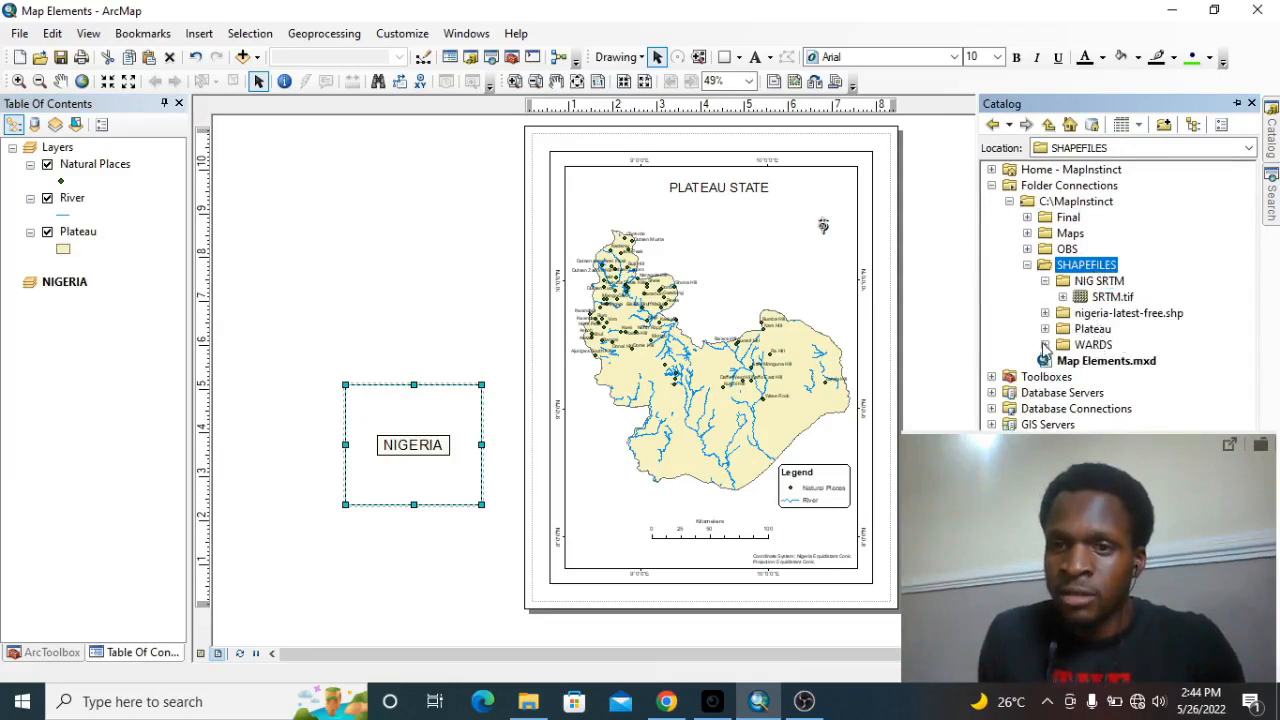
double_click(1085, 344)
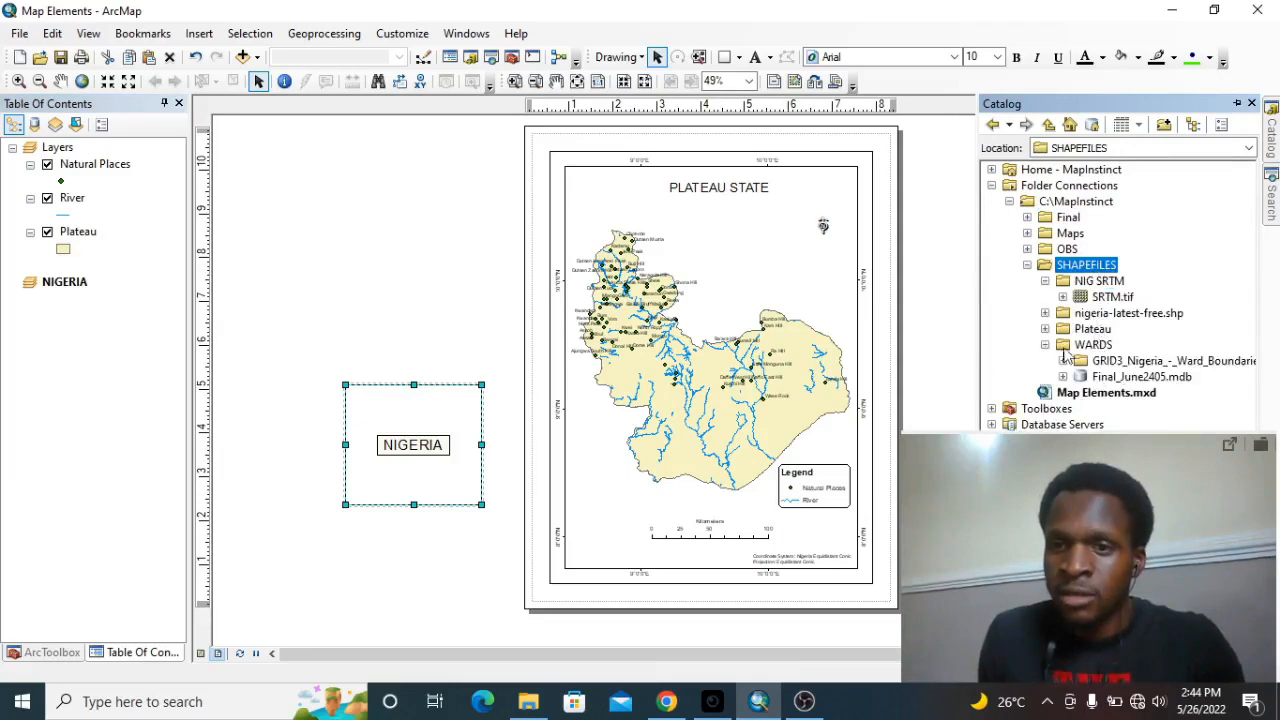
double_click(1146, 377)
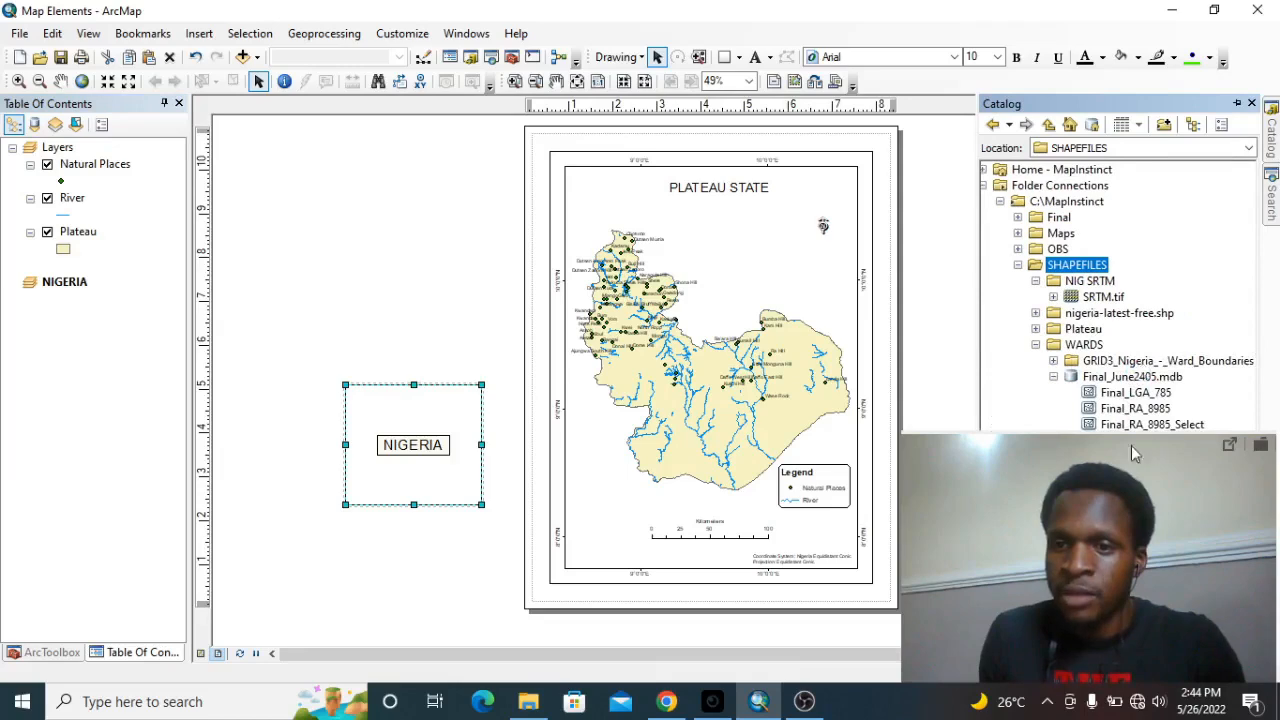
drag(1134, 453, 207, 484)
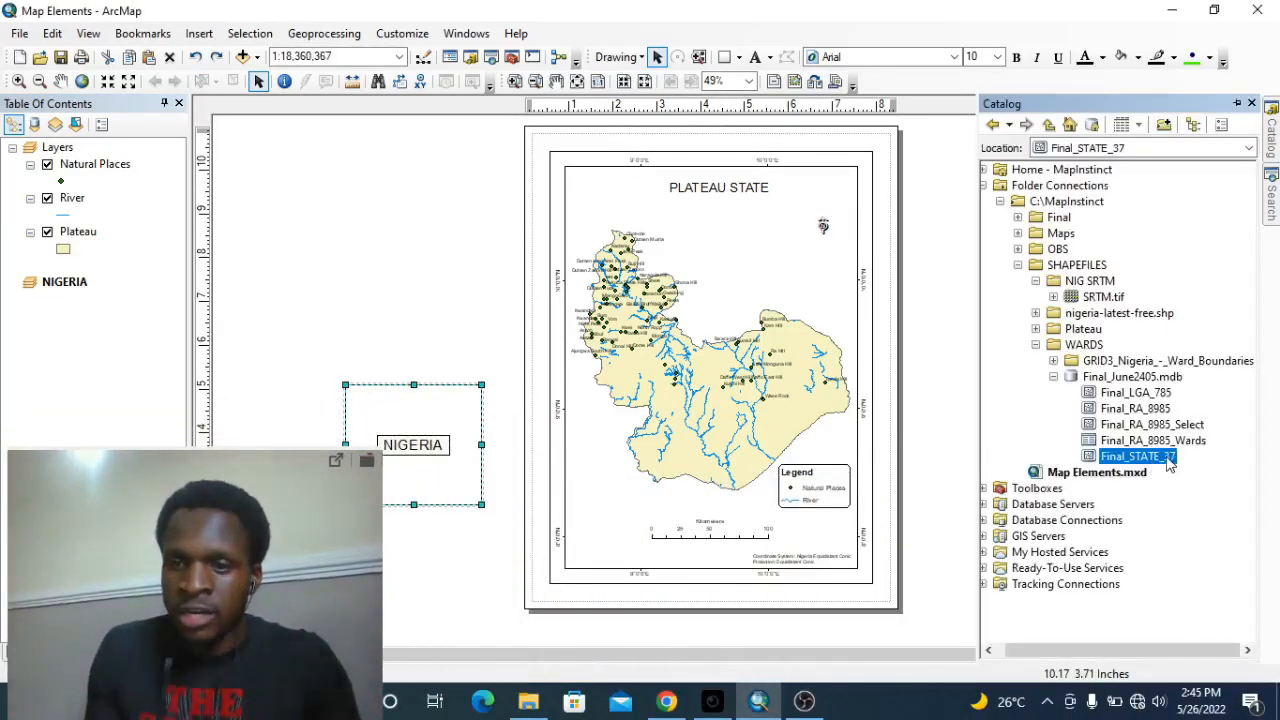
mouse_move(1170, 462)
mouse_down()
mouse_move(943, 486)
mouse_move(585, 497)
mouse_move(436, 449)
mouse_move(416, 418)
mouse_move(440, 356)
mouse_move(441, 497)
mouse_up()
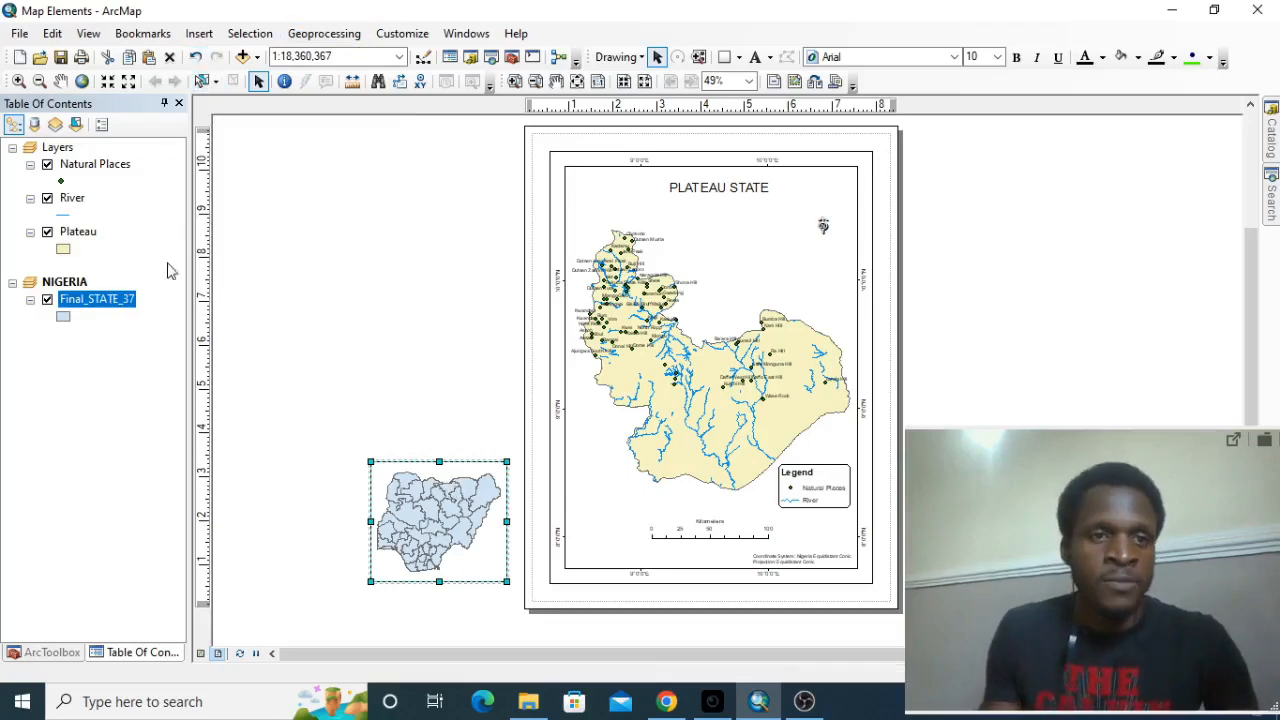
Select the Plateau State polygon in the NIGERIA data frame with the Select Features tool.
click(203, 83)
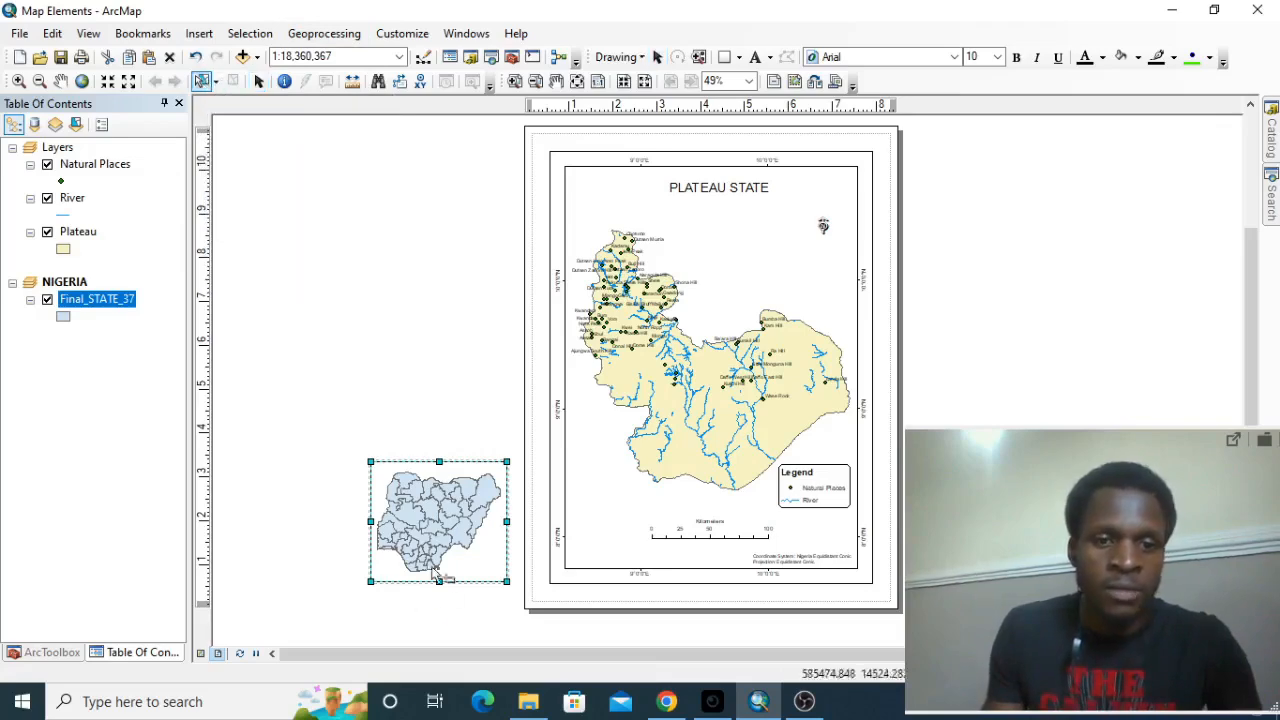
scroll(451, 555, down, 2)
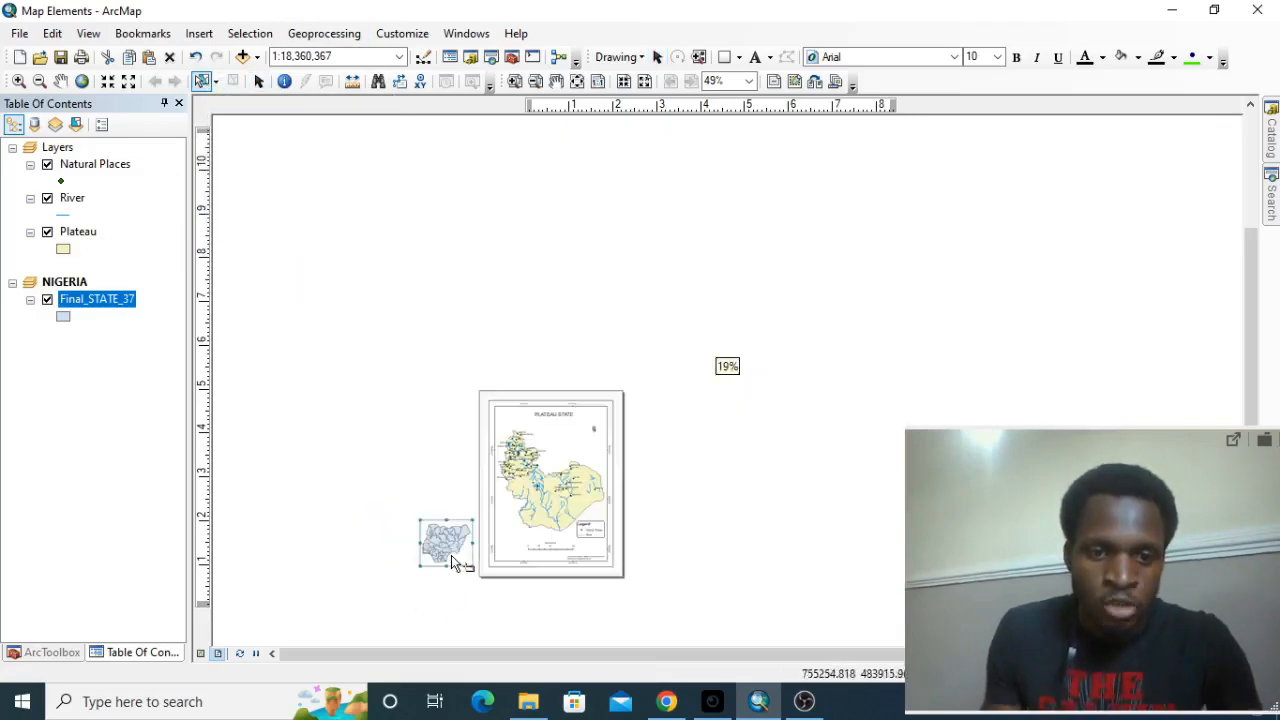
scroll(452, 553, up, 5)
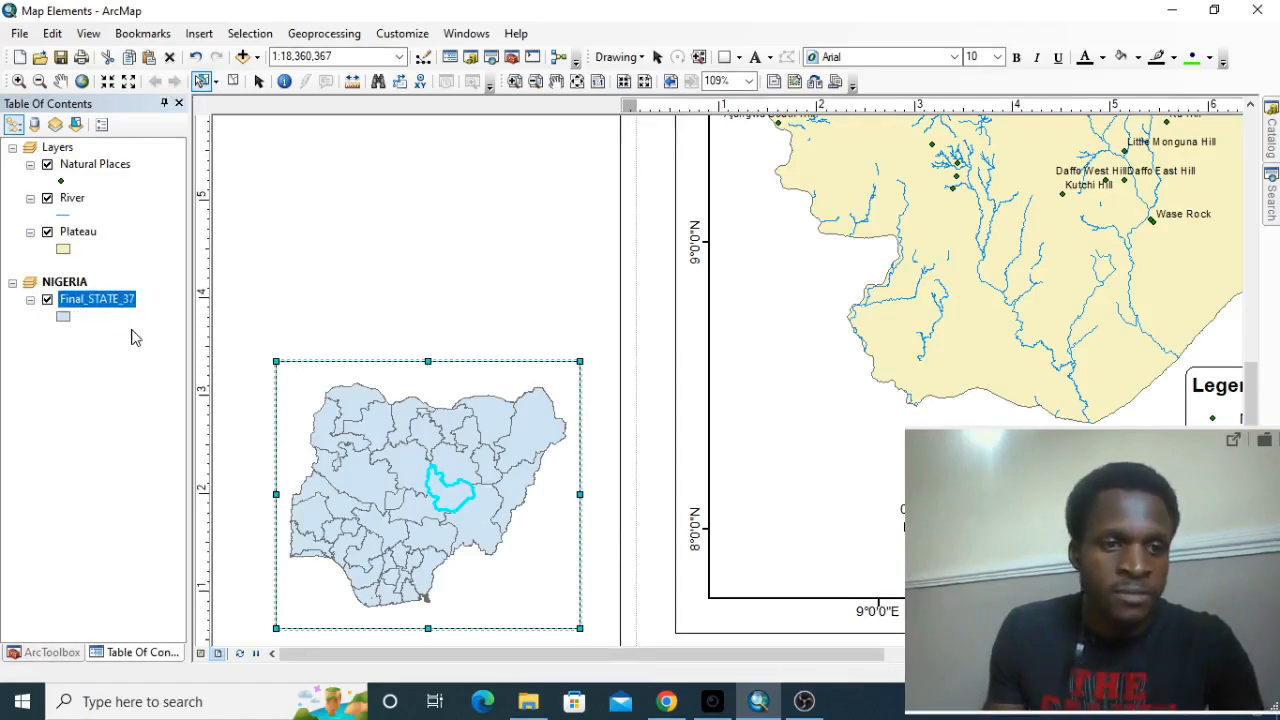
Create a new layer from the selected Plateau State feature of Final_STATE_37.
right_click(90, 299)
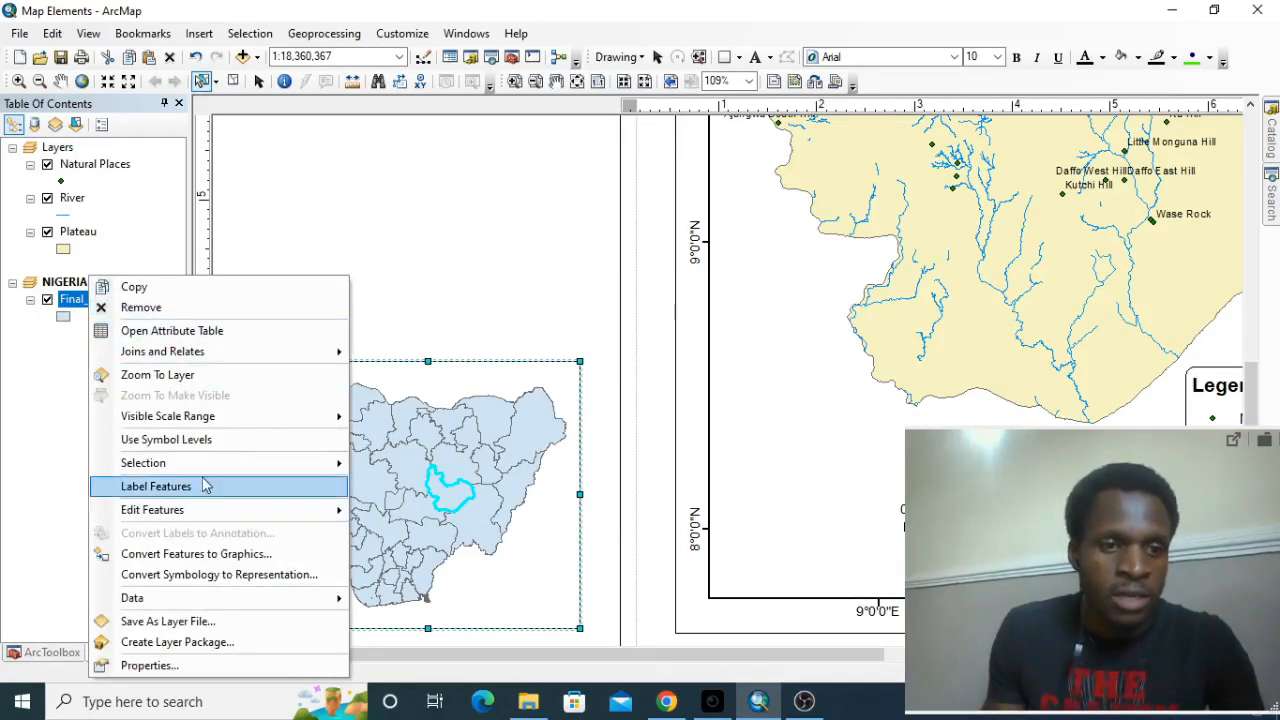
mouse_move(205, 468)
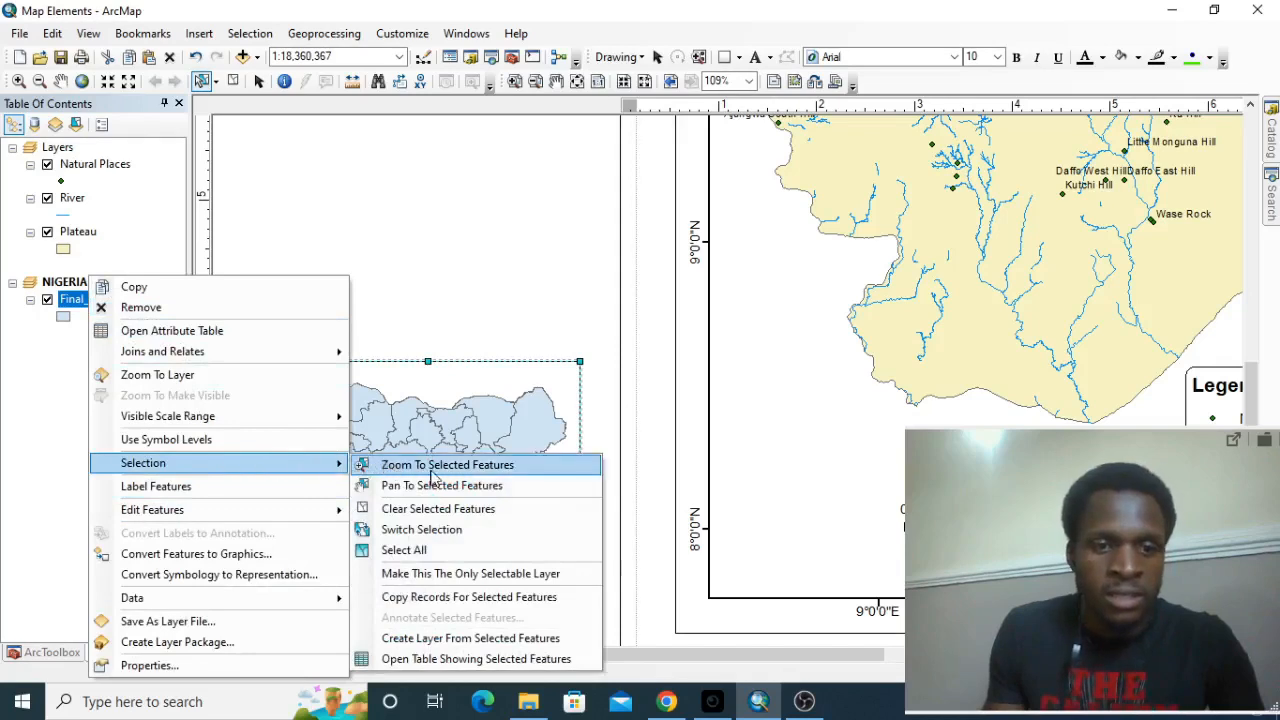
click(424, 641)
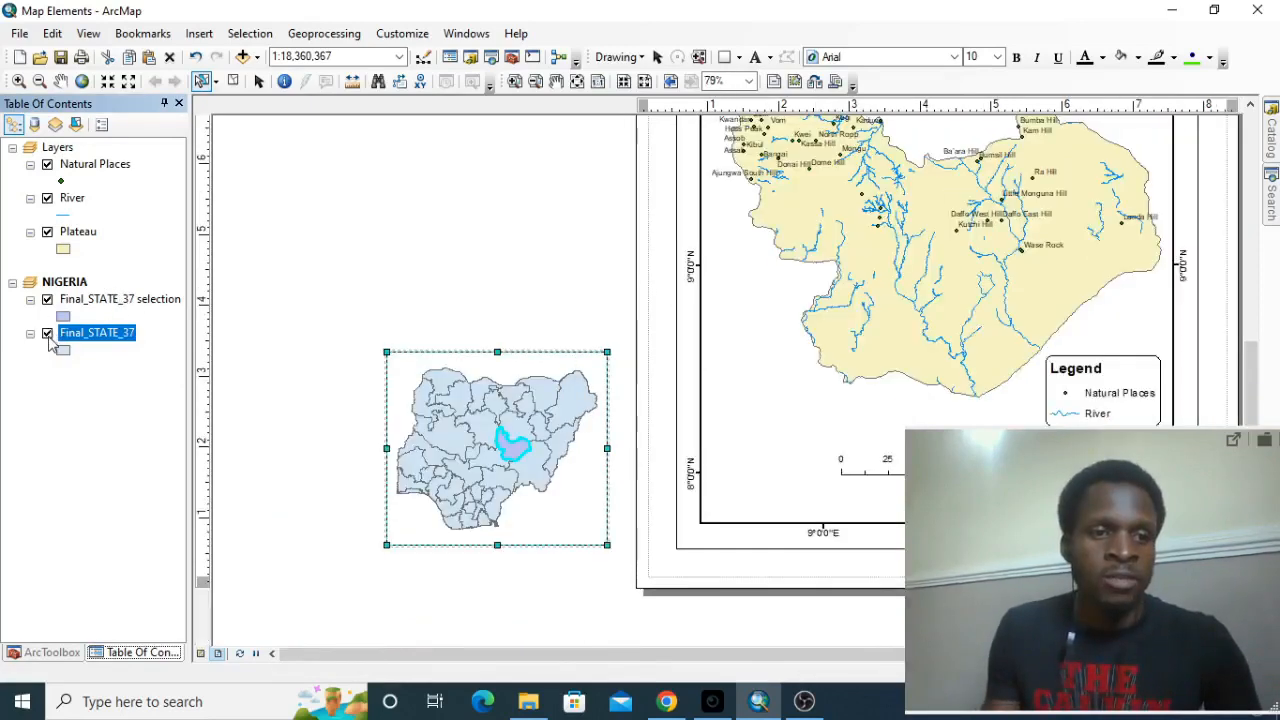
Hide and reshow the Final_STATE_37 layer to check the Plateau State selection layer, and clear the selected features.
click(47, 334)
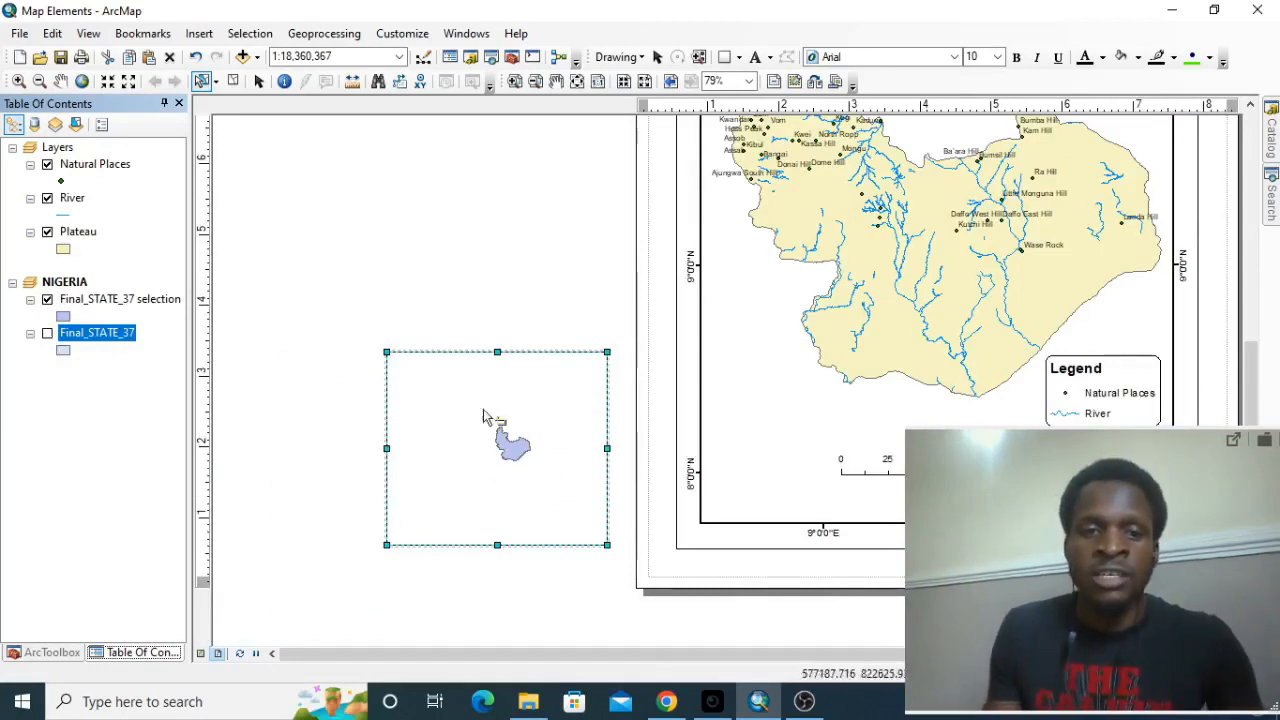
click(47, 334)
scroll(510, 453, up, 2)
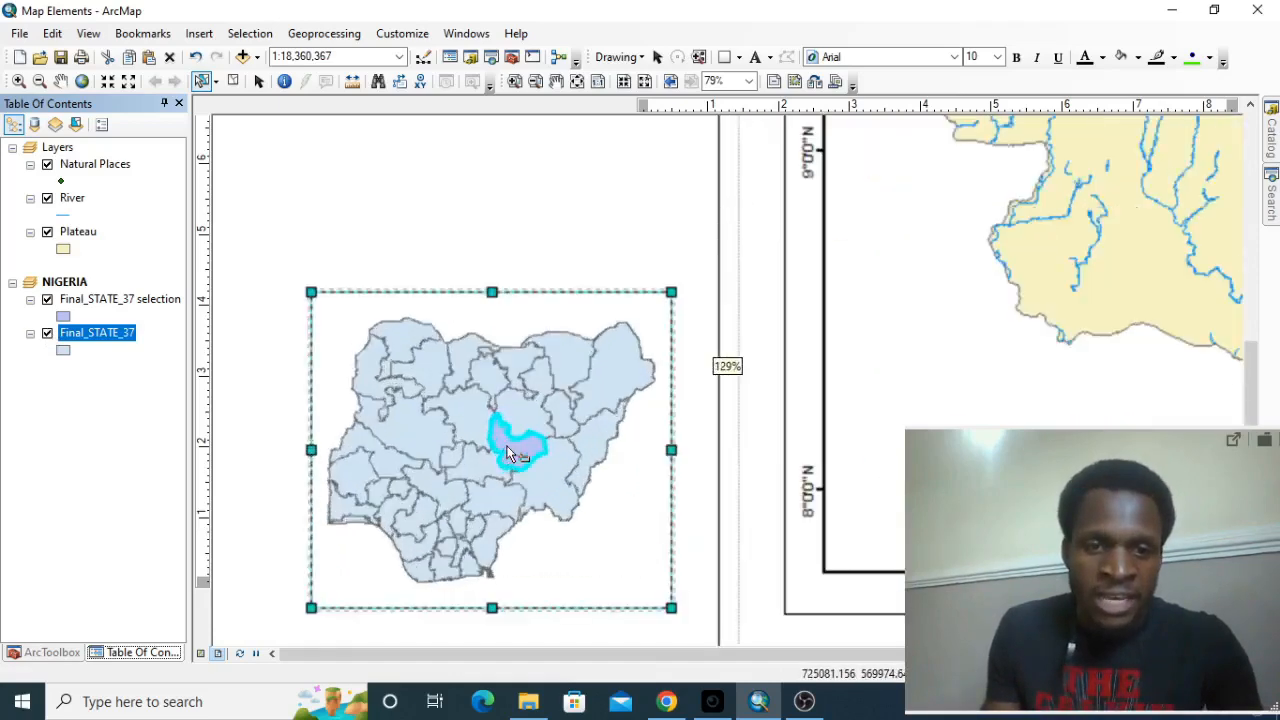
scroll(510, 453, up, 2)
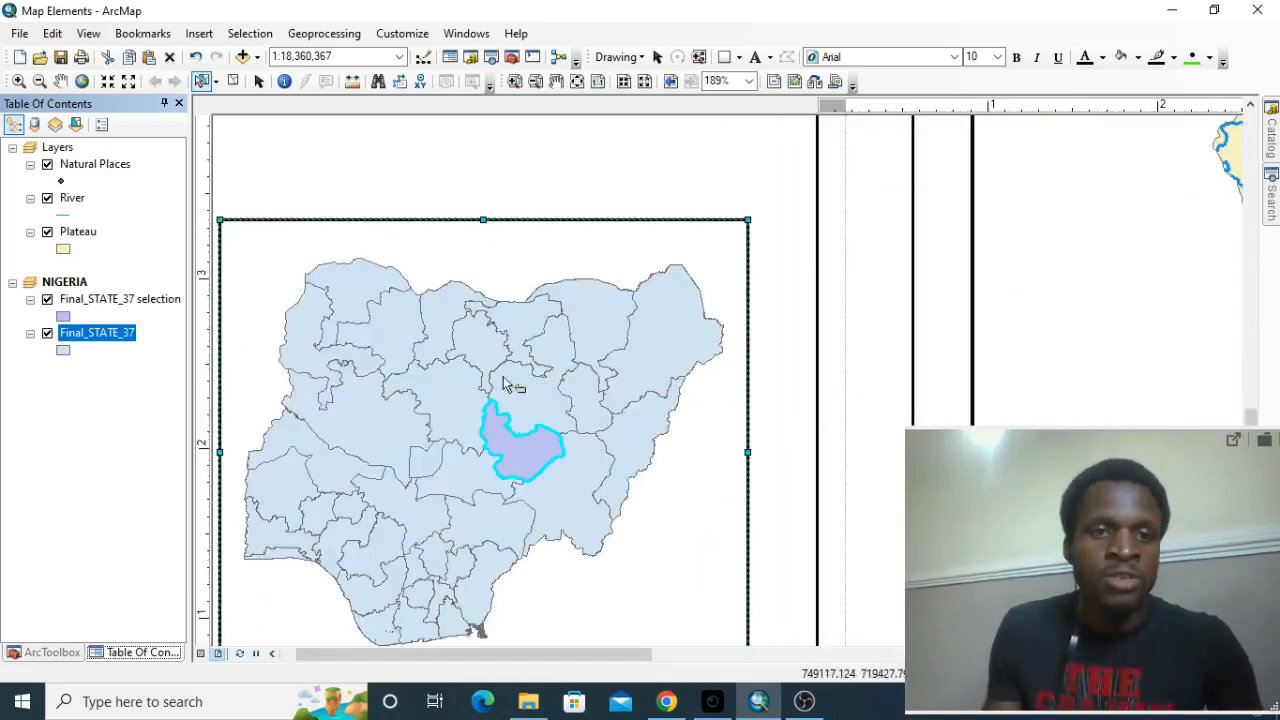
click(233, 81)
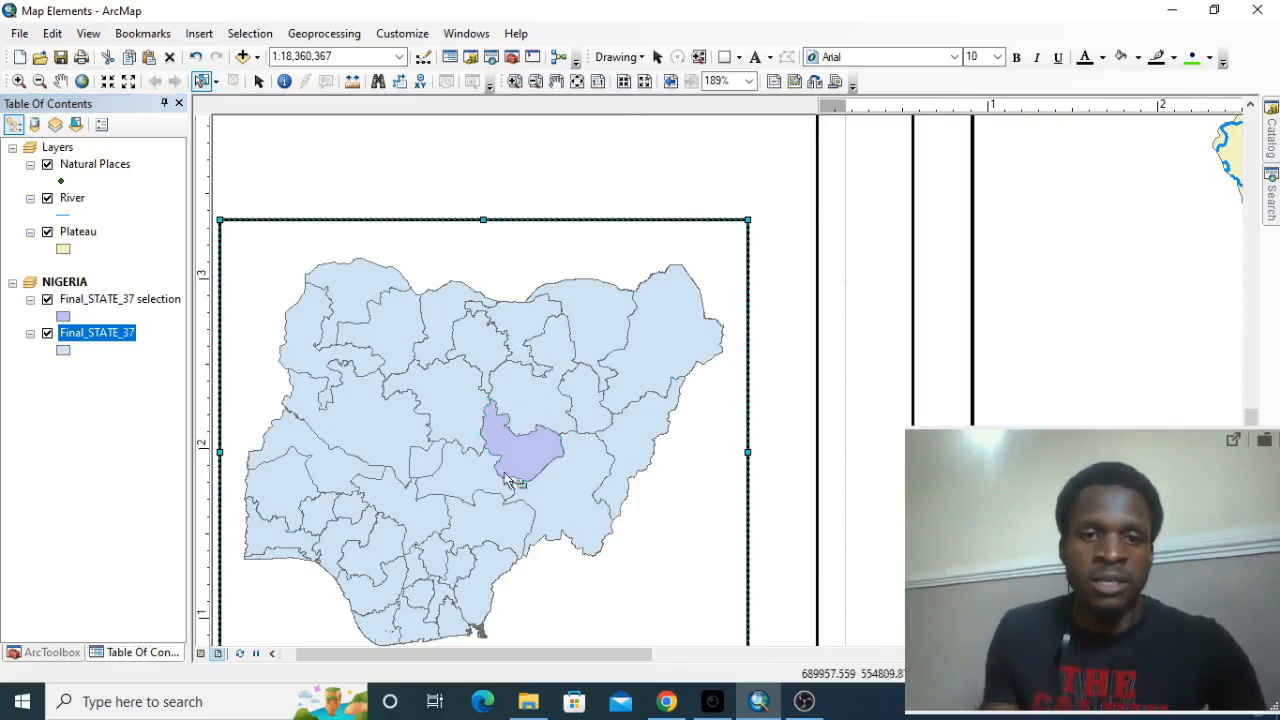
scroll(620, 383, up, 1)
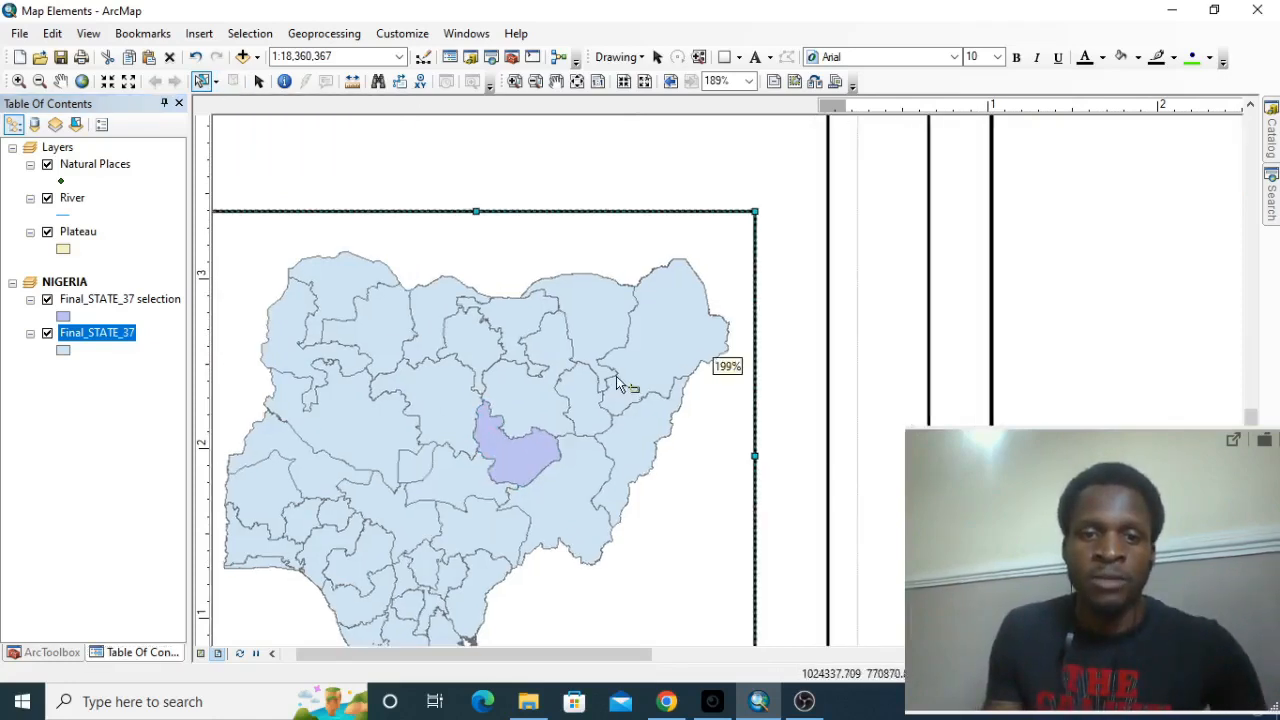
scroll(620, 383, down, 5)
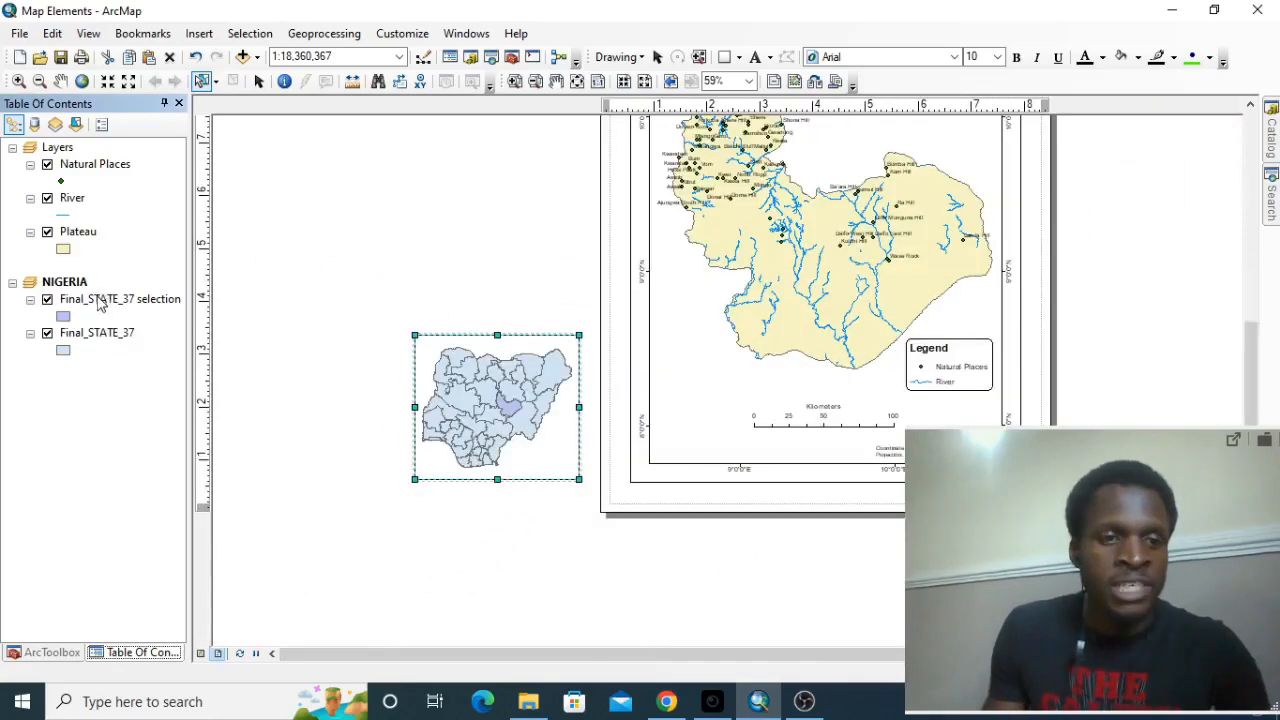
Rename the Final_STATE_37 selection layer in the NIGERIA data frame as Plateau State.
click(101, 300)
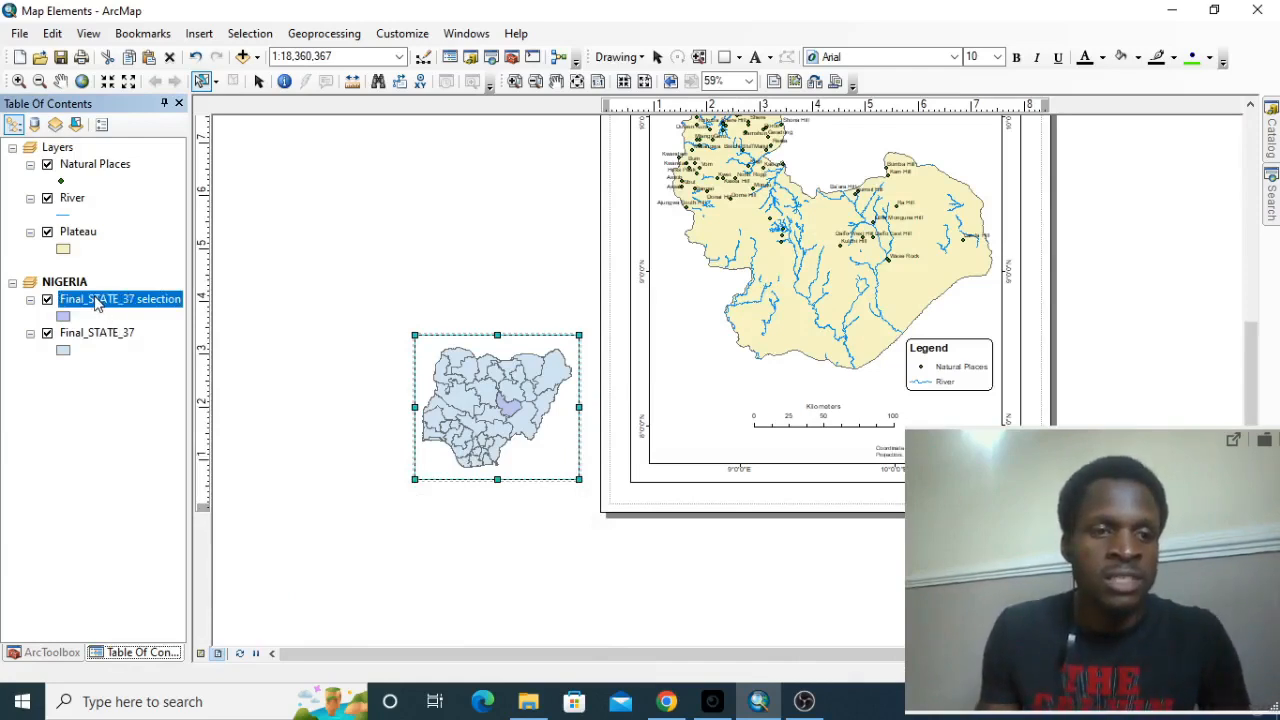
click(97, 303)
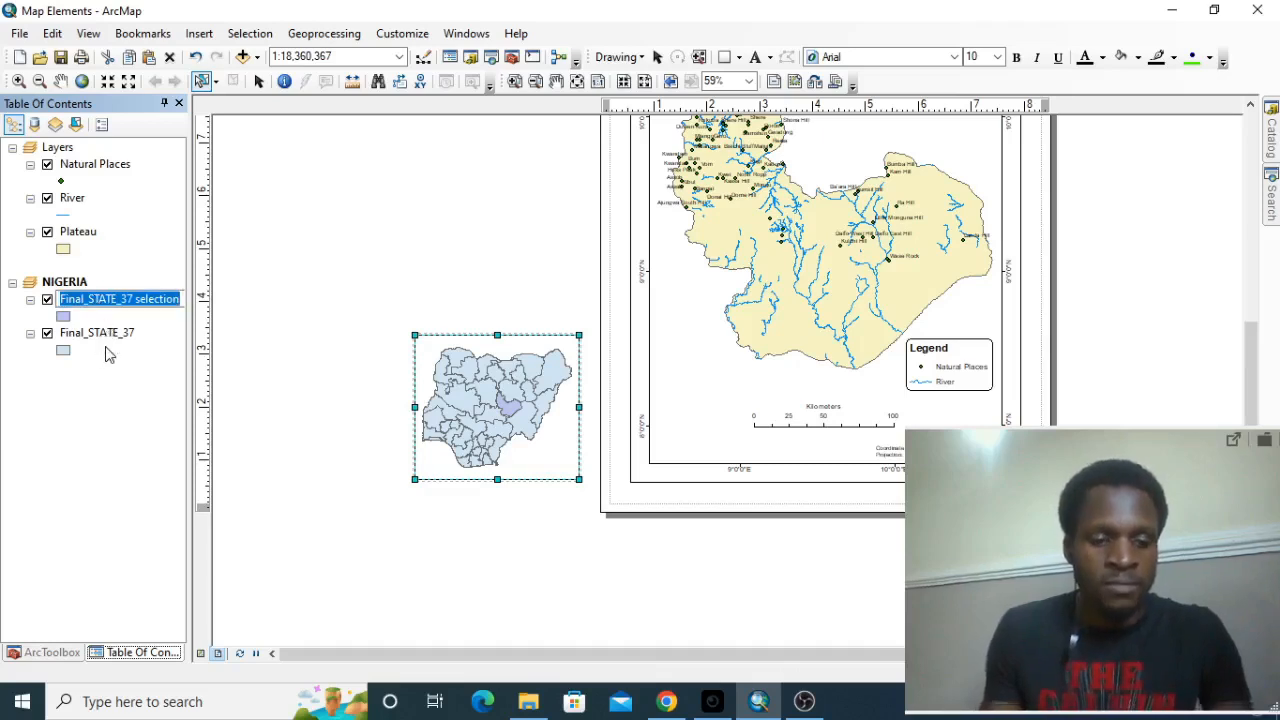
key(BackSpace)
text(Pla)
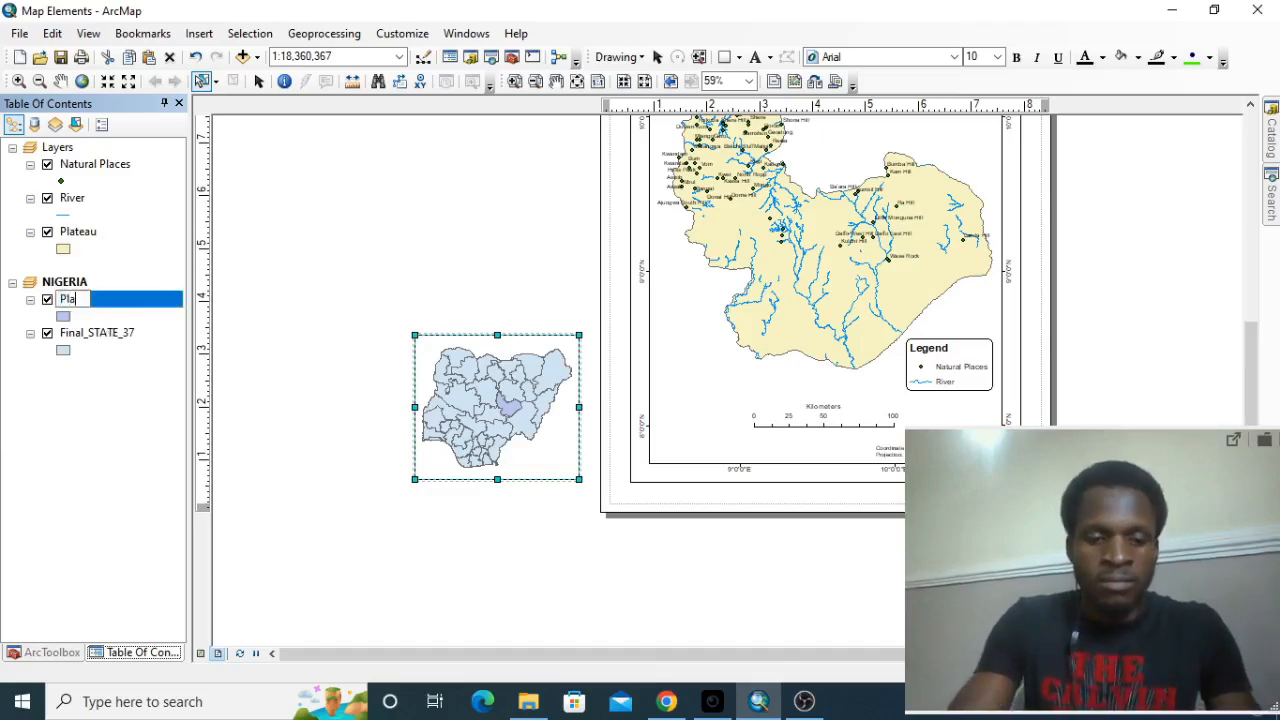
text(teau)
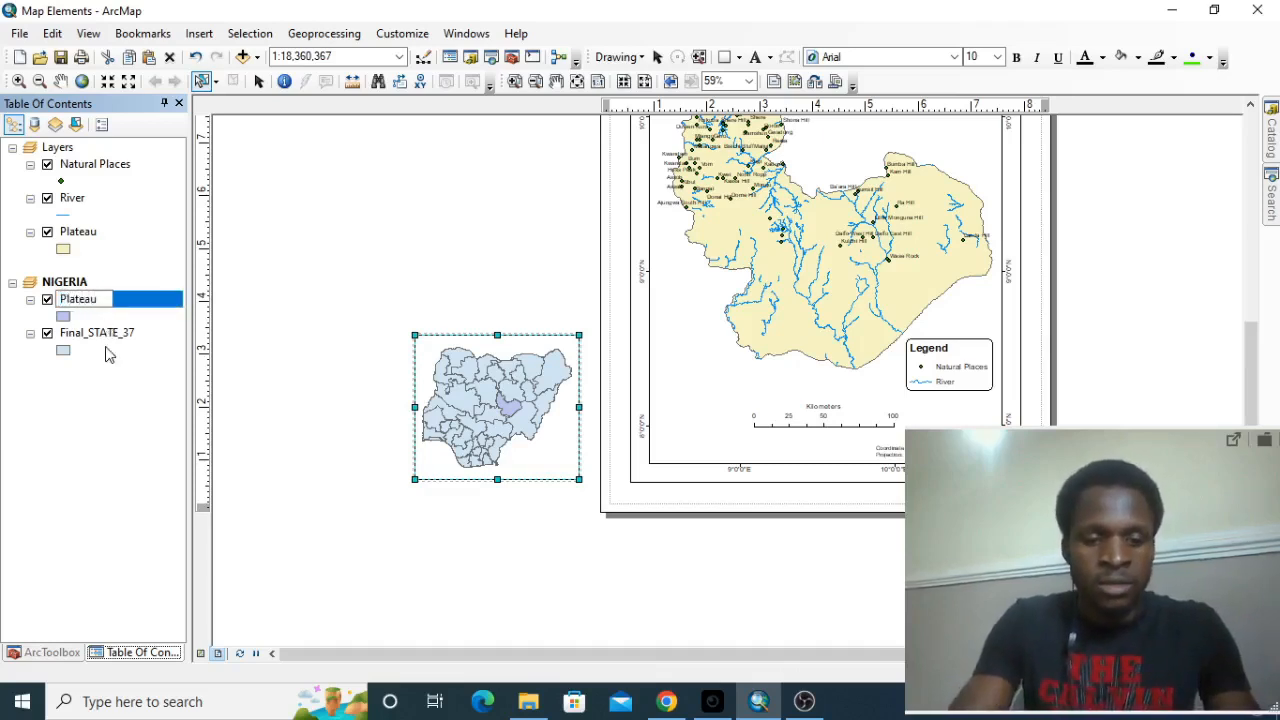
text( State)
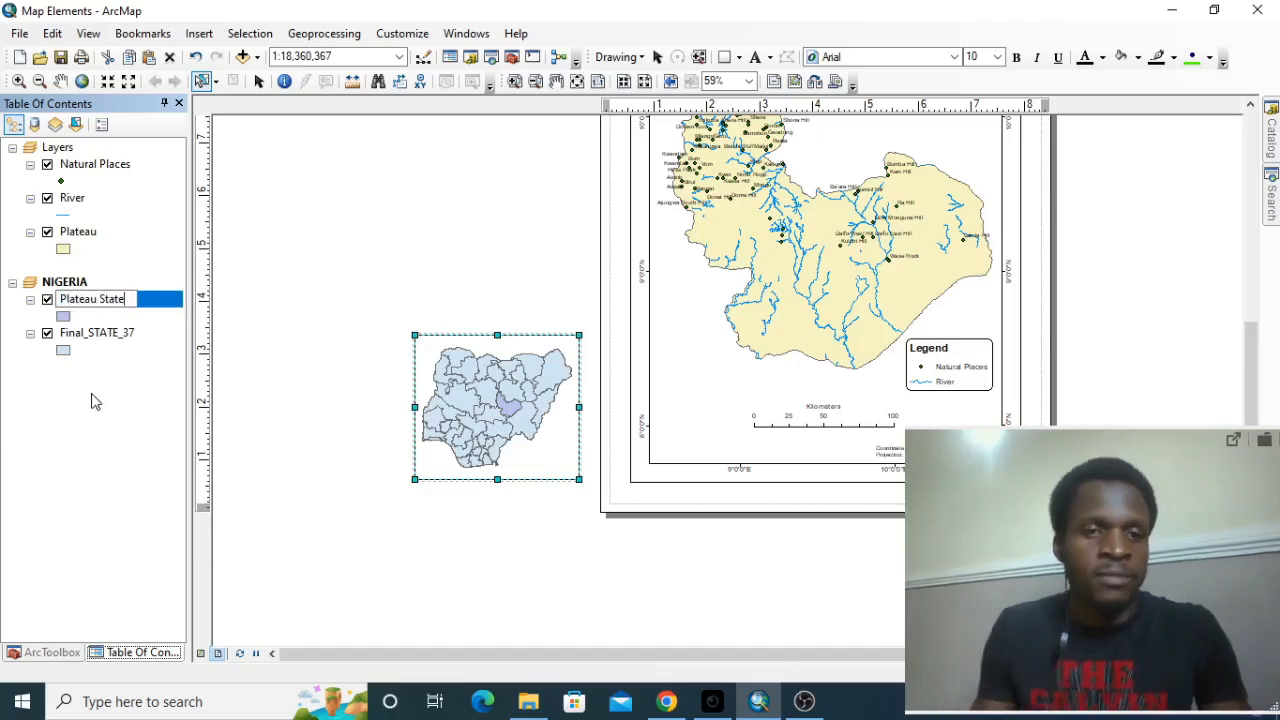
key(Return)
Rename the Final_STATE_37 layer in the NIGERIA data frame as Nigeria.
click(100, 334)
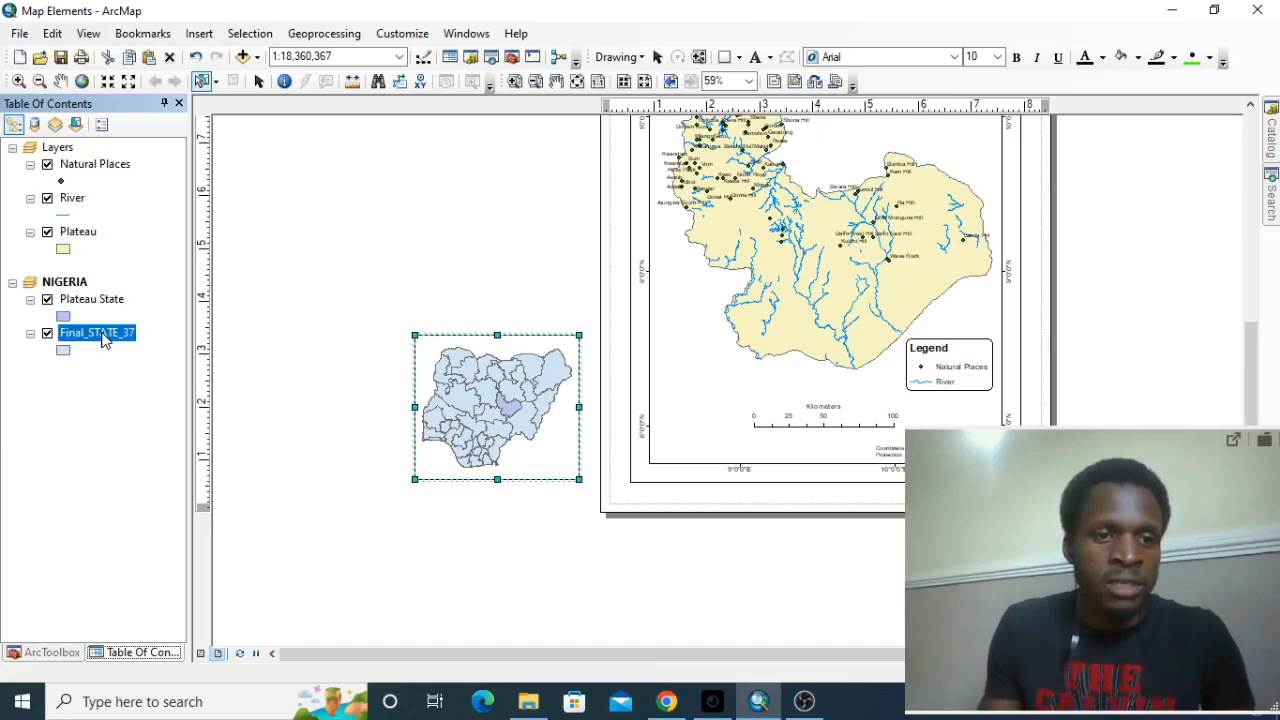
click(100, 334)
text(Ni)
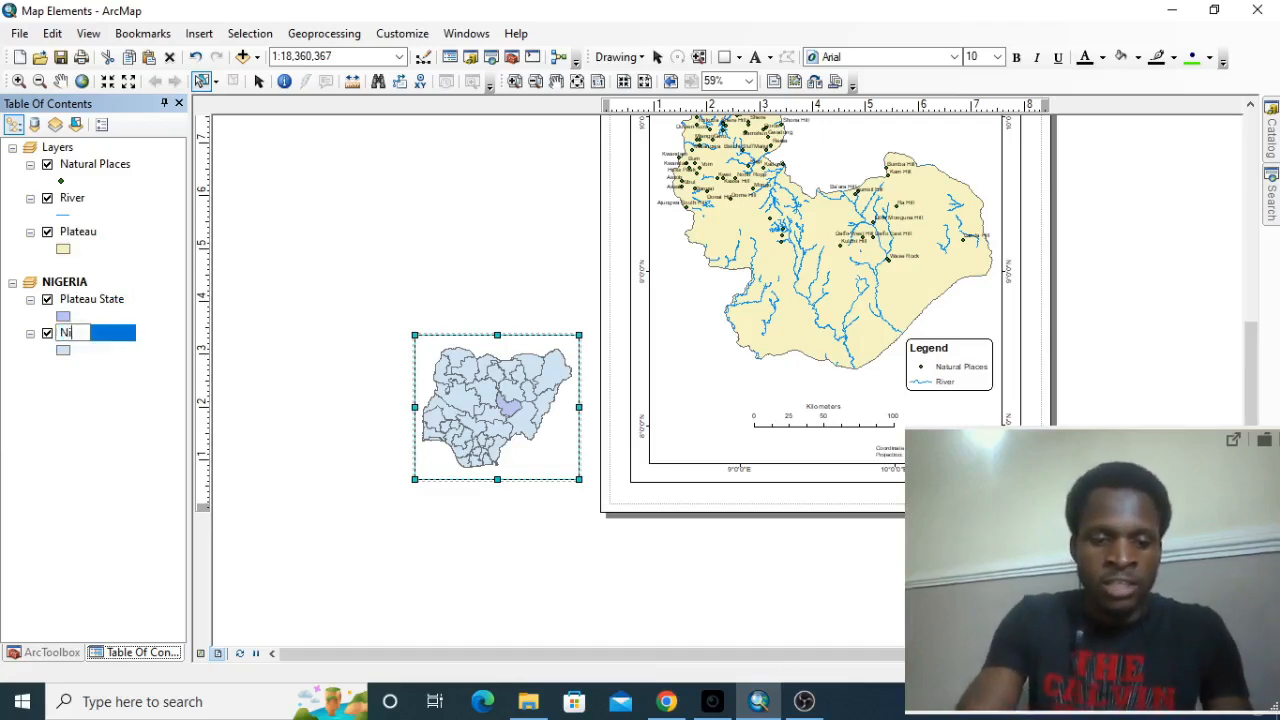
text(geria)
key(Return)
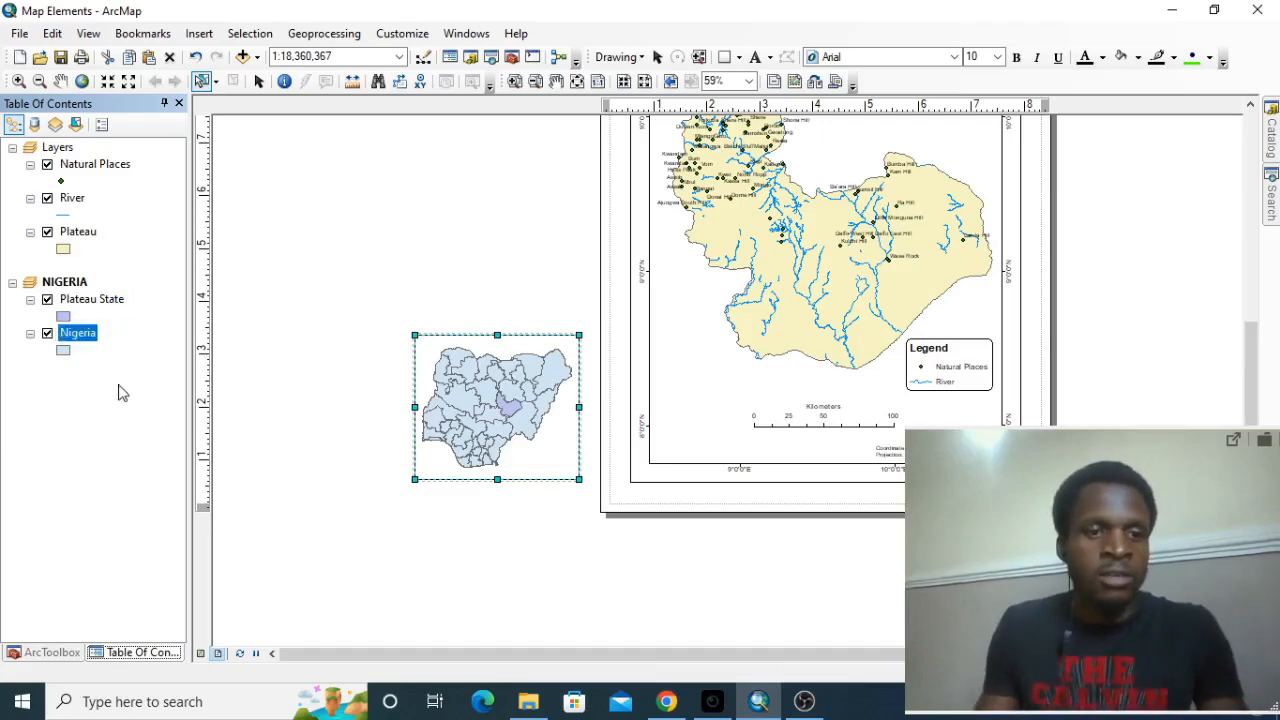
Apply the Hollow symbol to the Nigeria layer and switch to the Select Elements tool.
scroll(510, 390, down, 1)
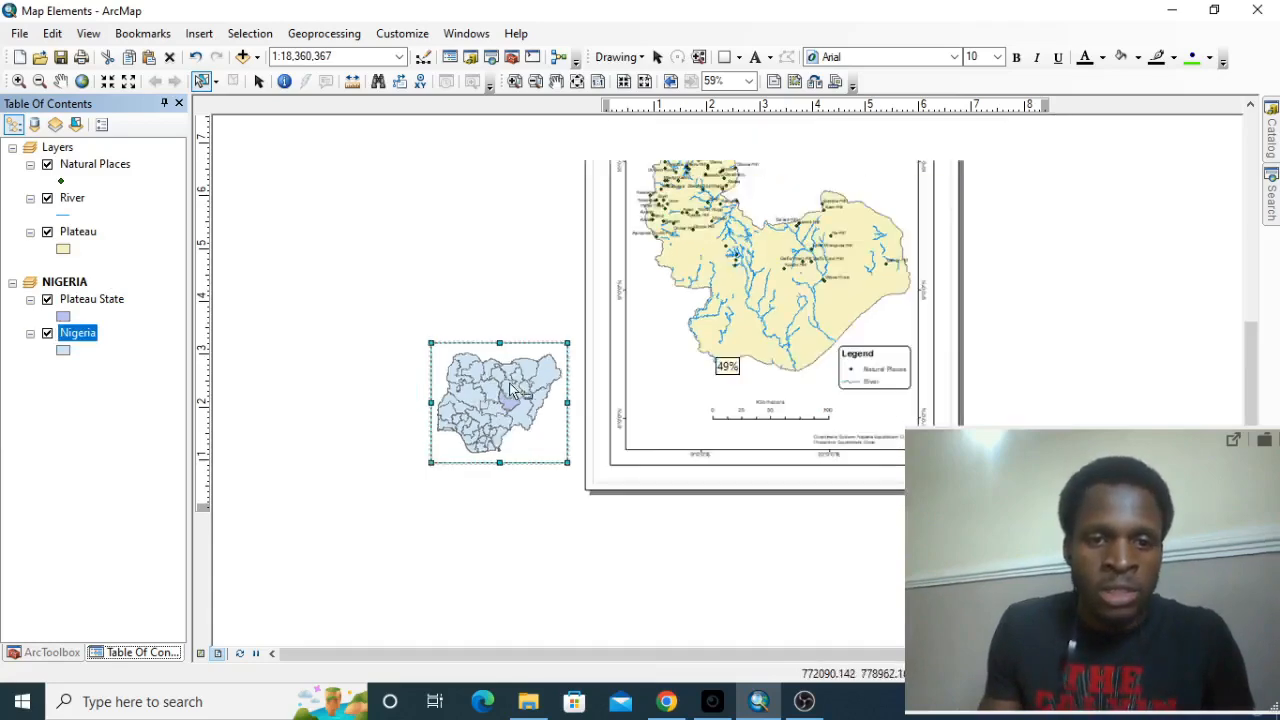
scroll(510, 390, up, 2)
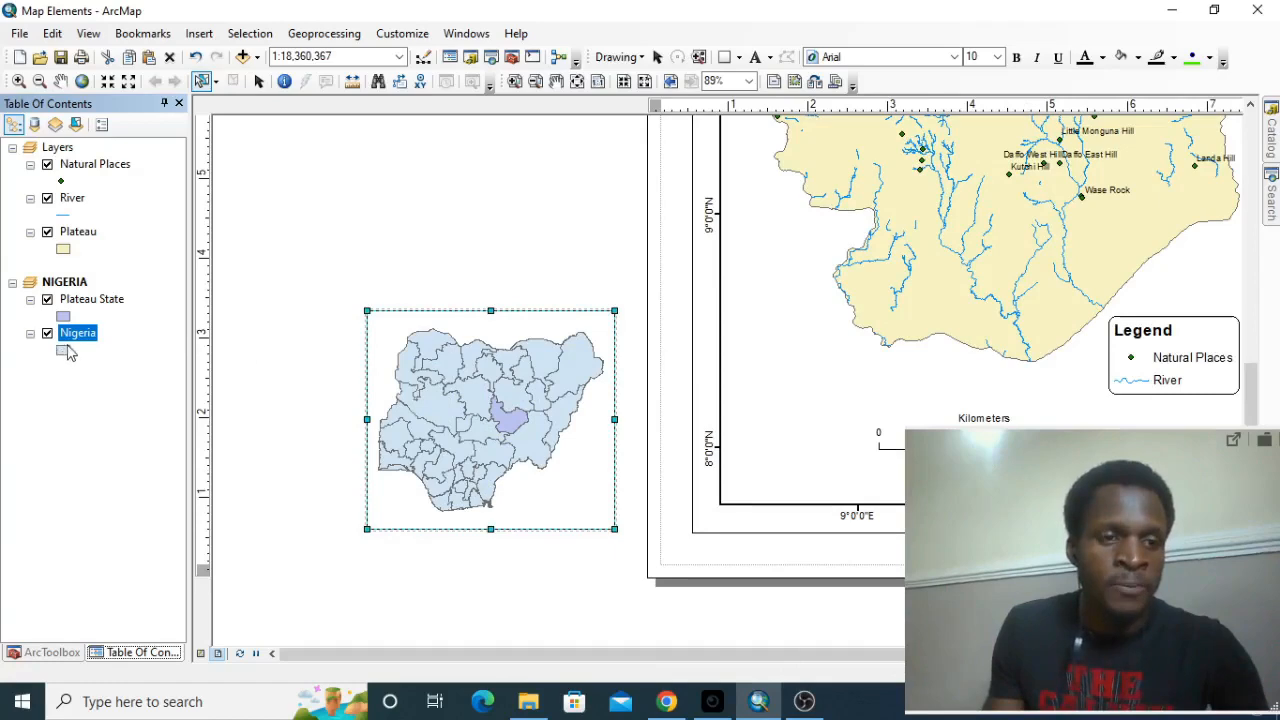
click(64, 351)
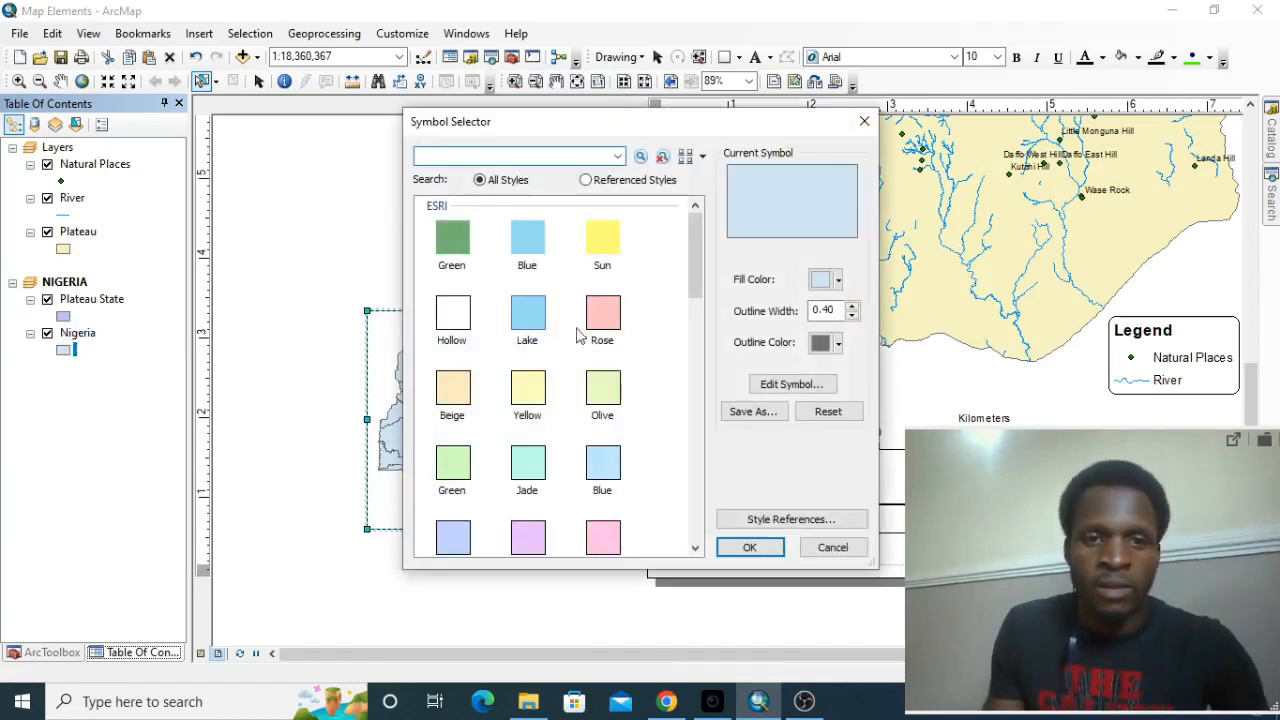
drag(645, 128, 325, 166)
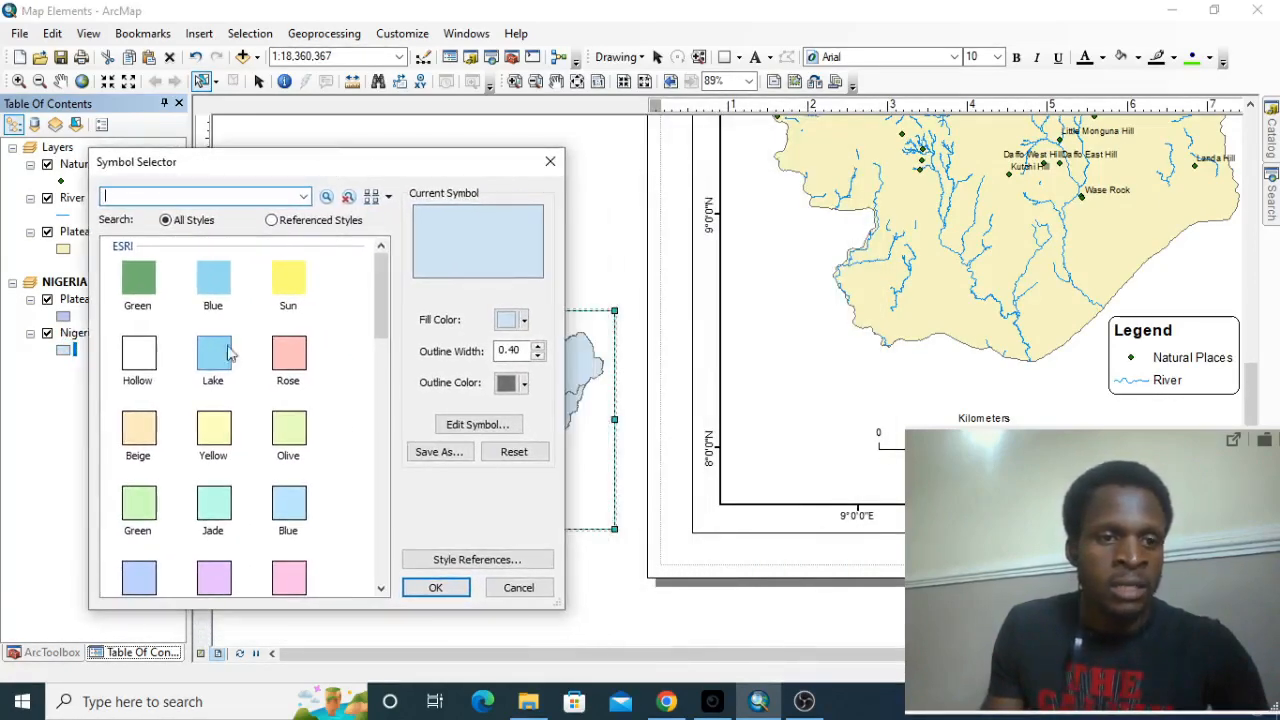
click(135, 358)
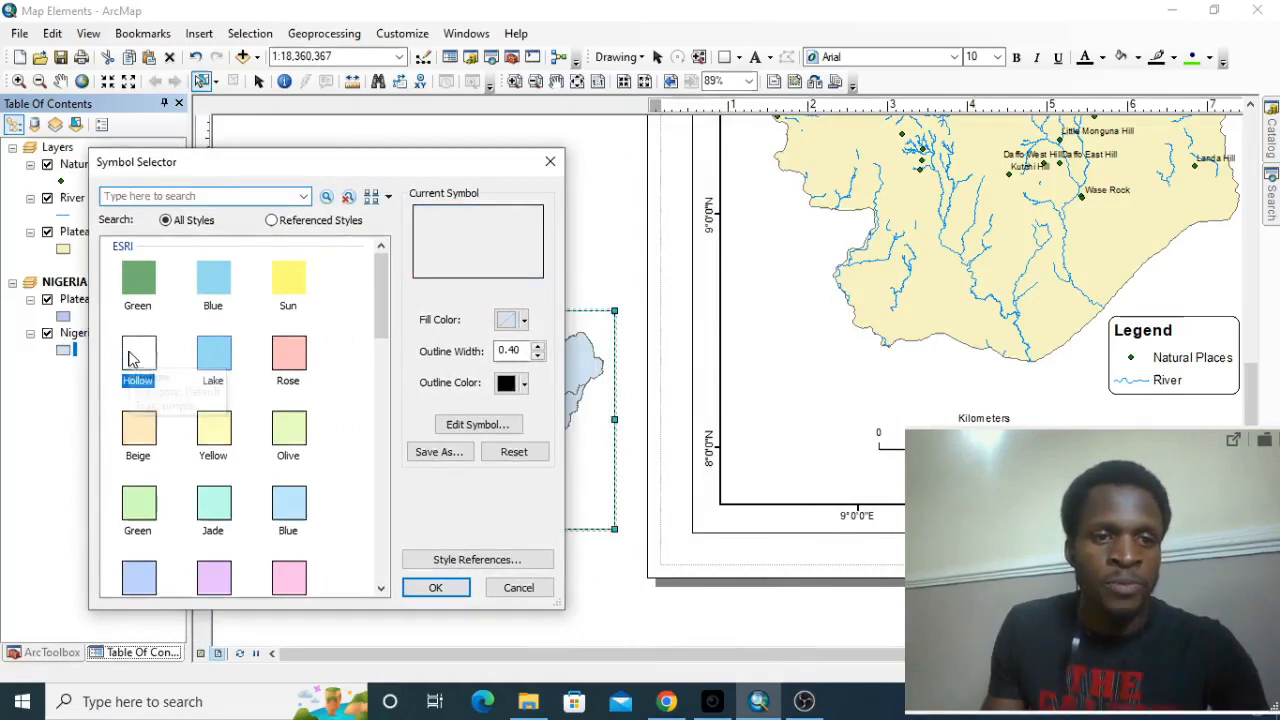
click(438, 588)
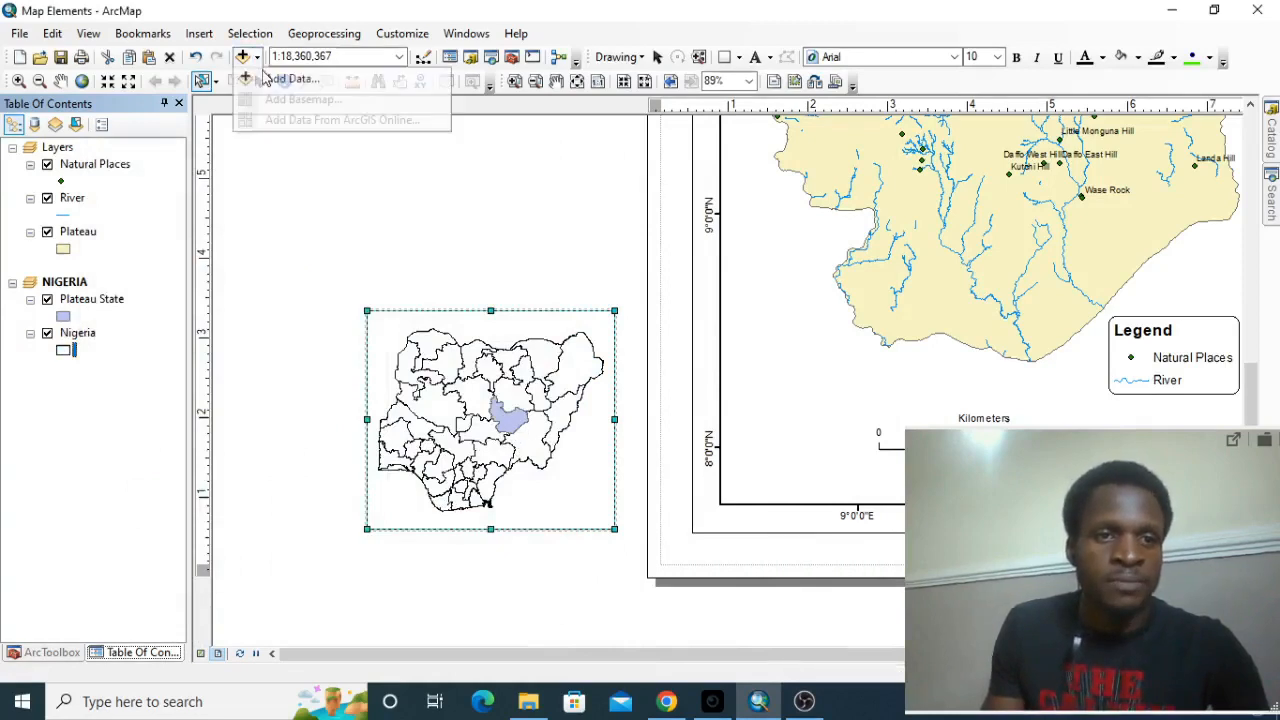
click(258, 81)
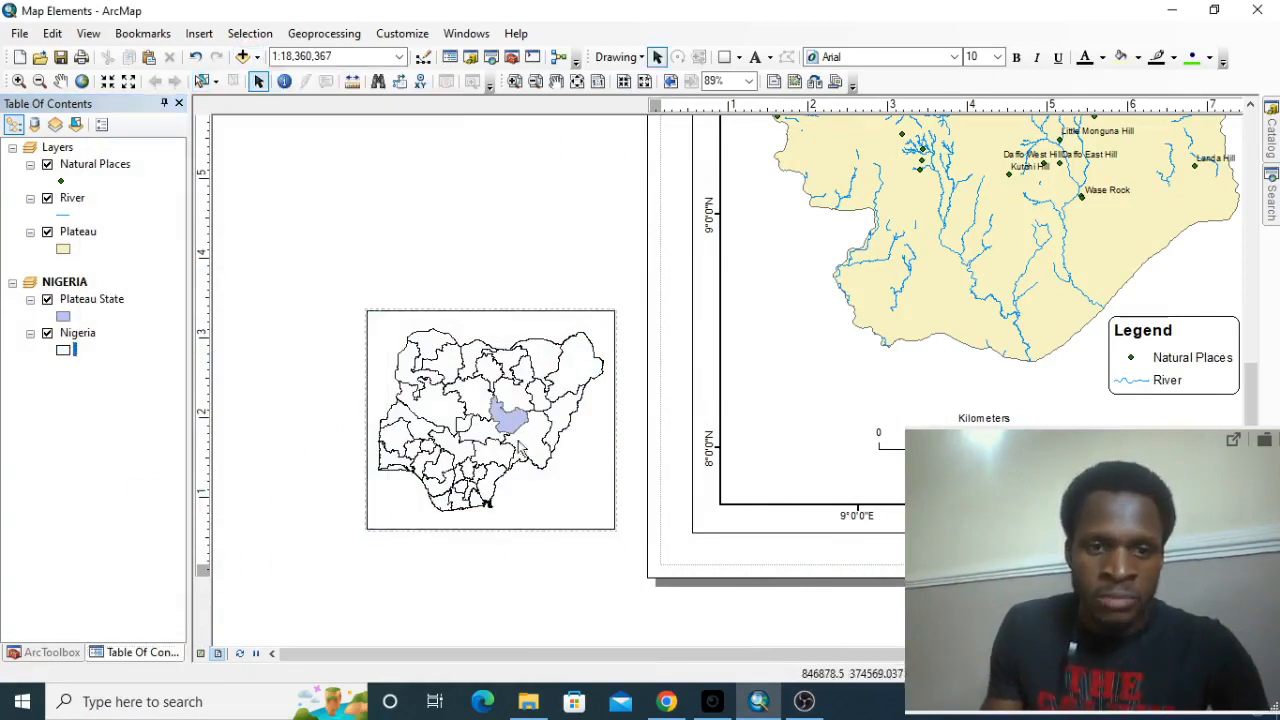
click(64, 318)
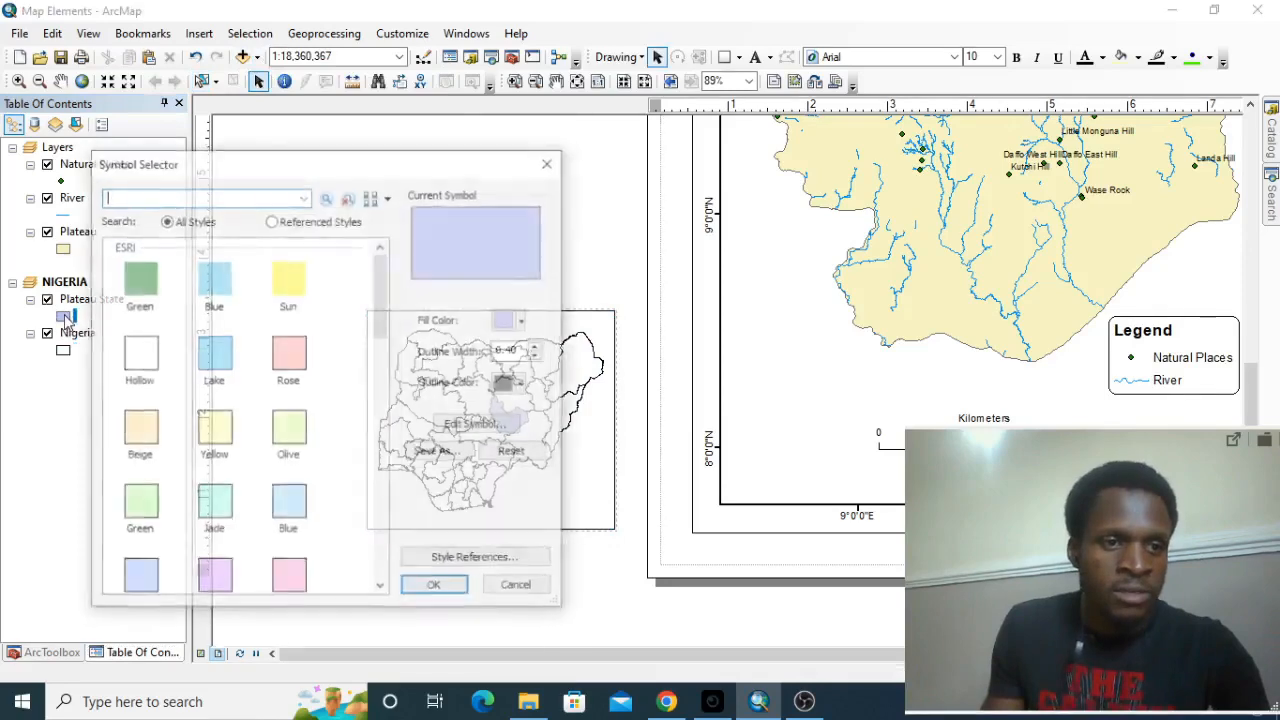
scroll(355, 335, down, 10)
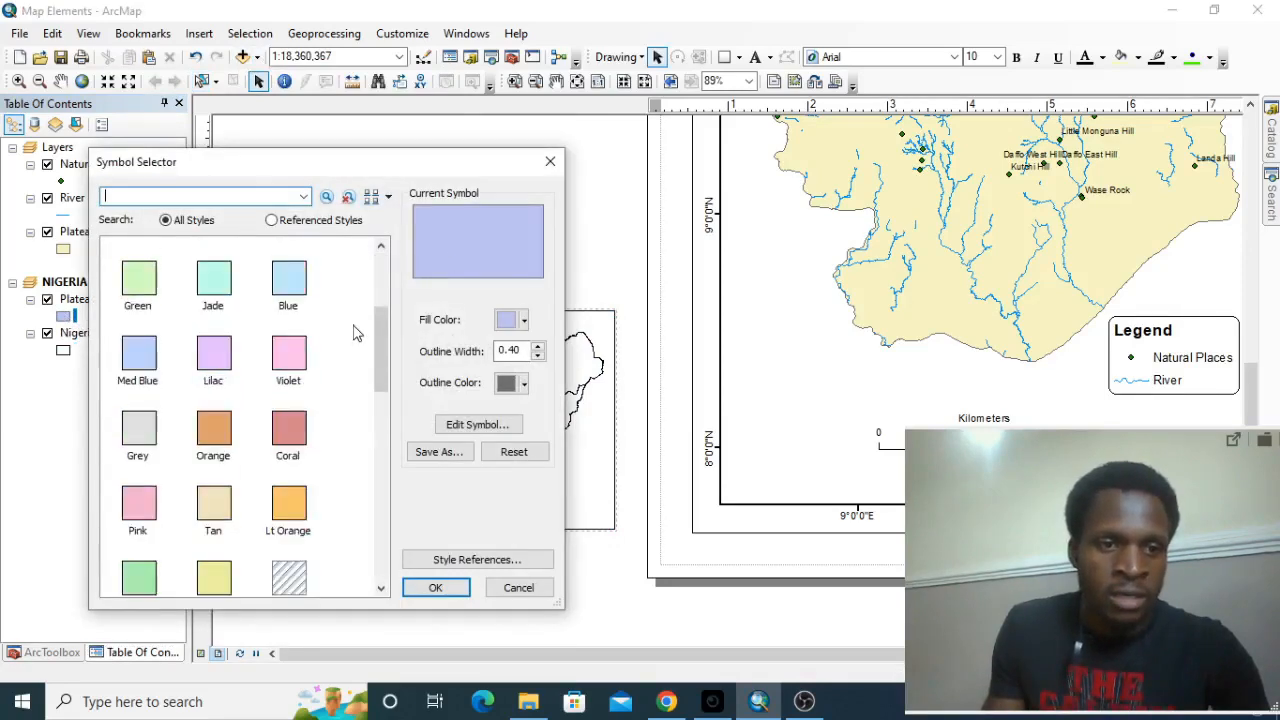
scroll(355, 335, up, 10)
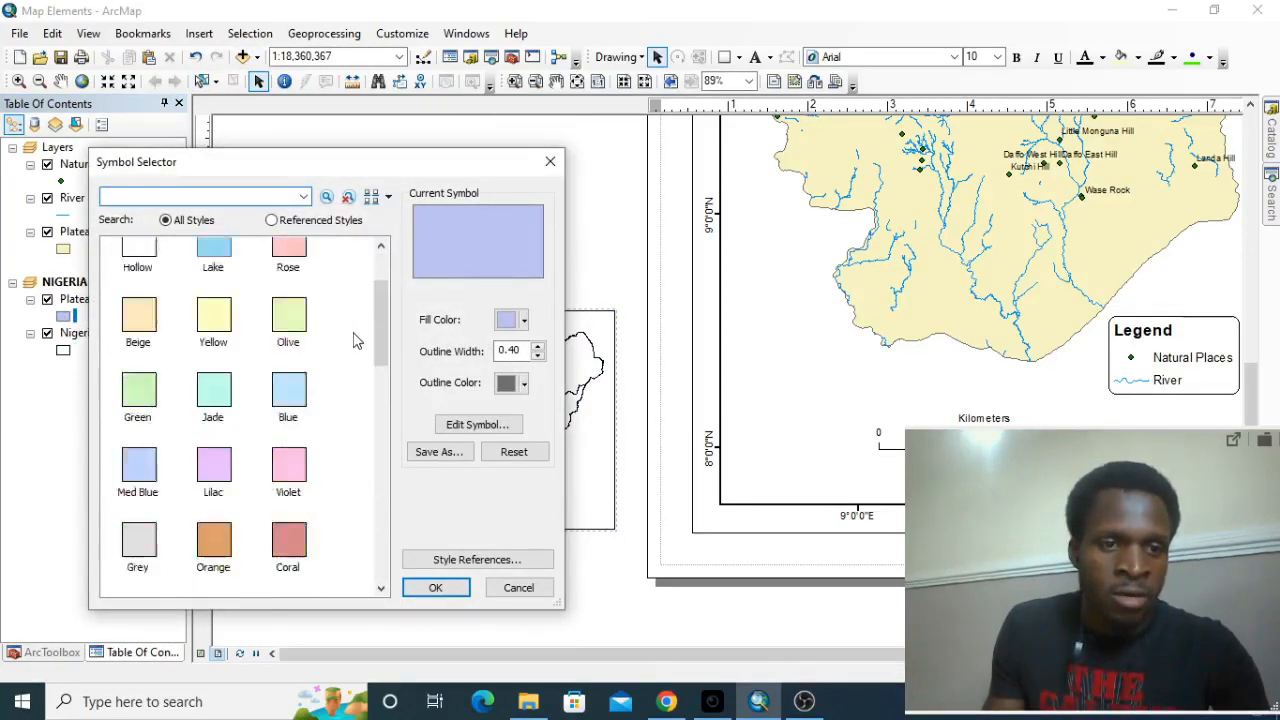
click(546, 160)
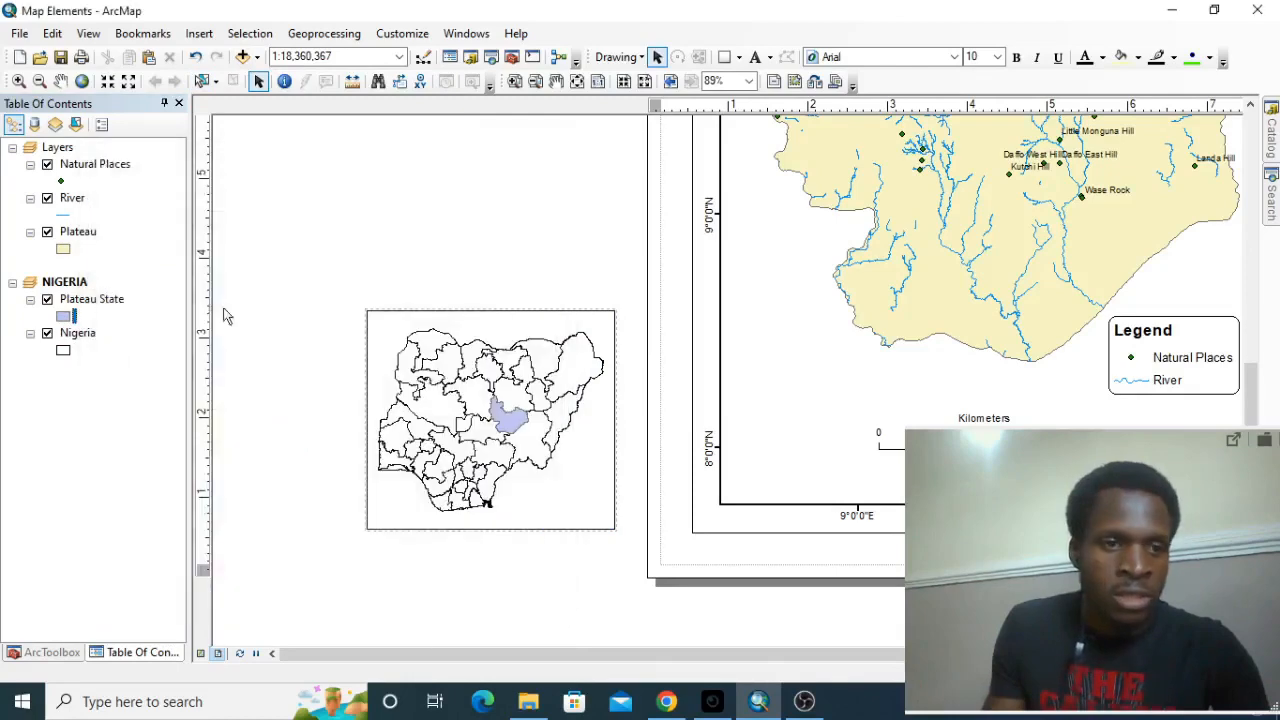
Set the fill color of the Plateau State layer in the NIGERIA data frame to Flame Red.
right_click(64, 318)
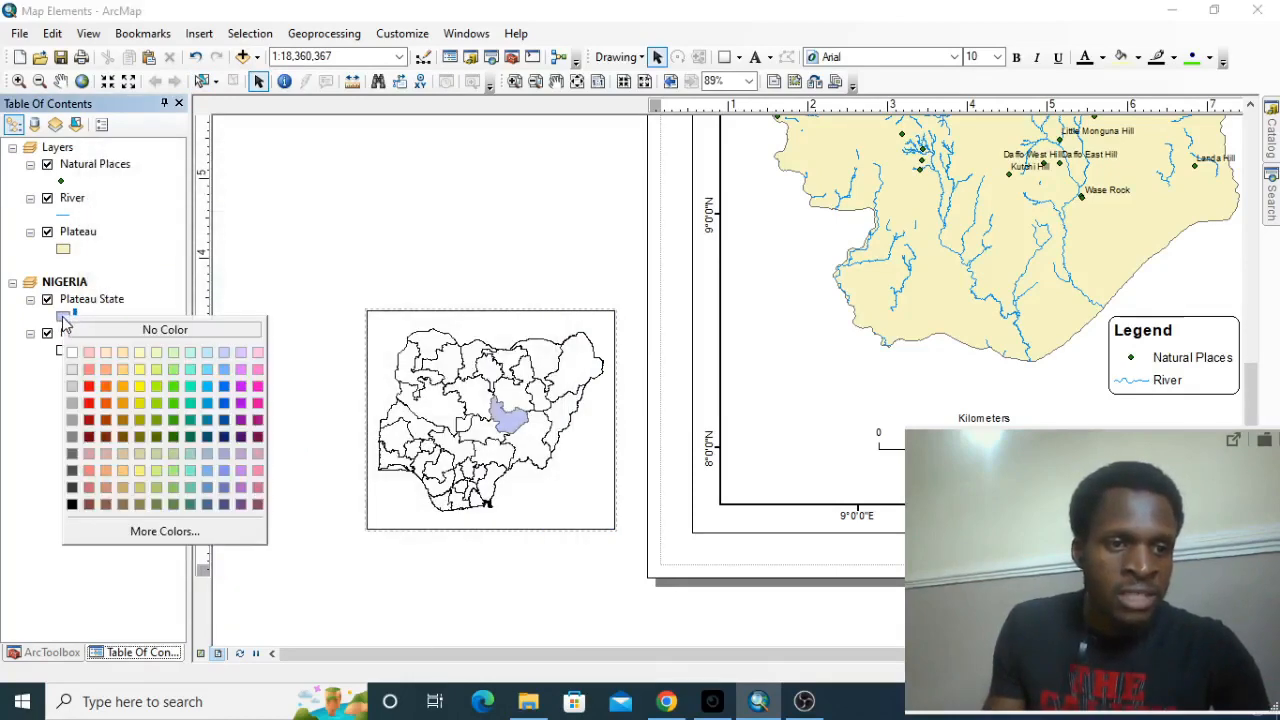
click(104, 404)
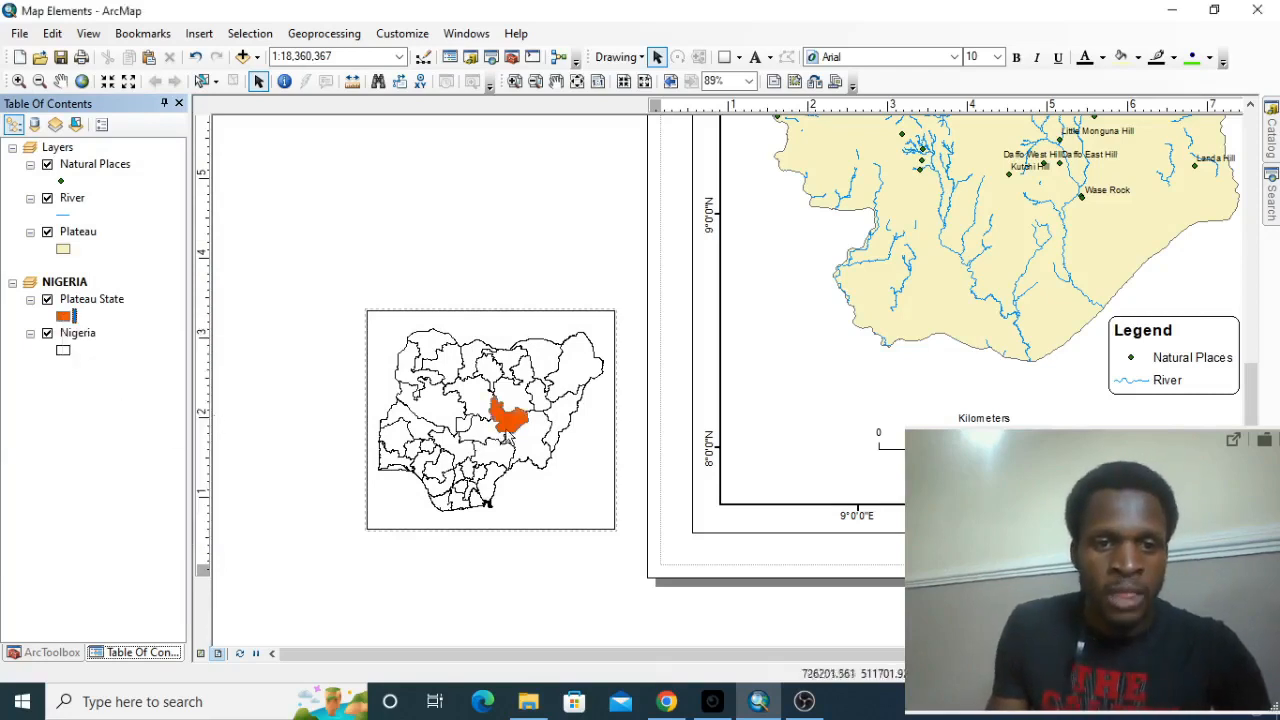
Turn on feature labels for the Nigeria layer so each state in the inset map carries its name.
click(78, 333)
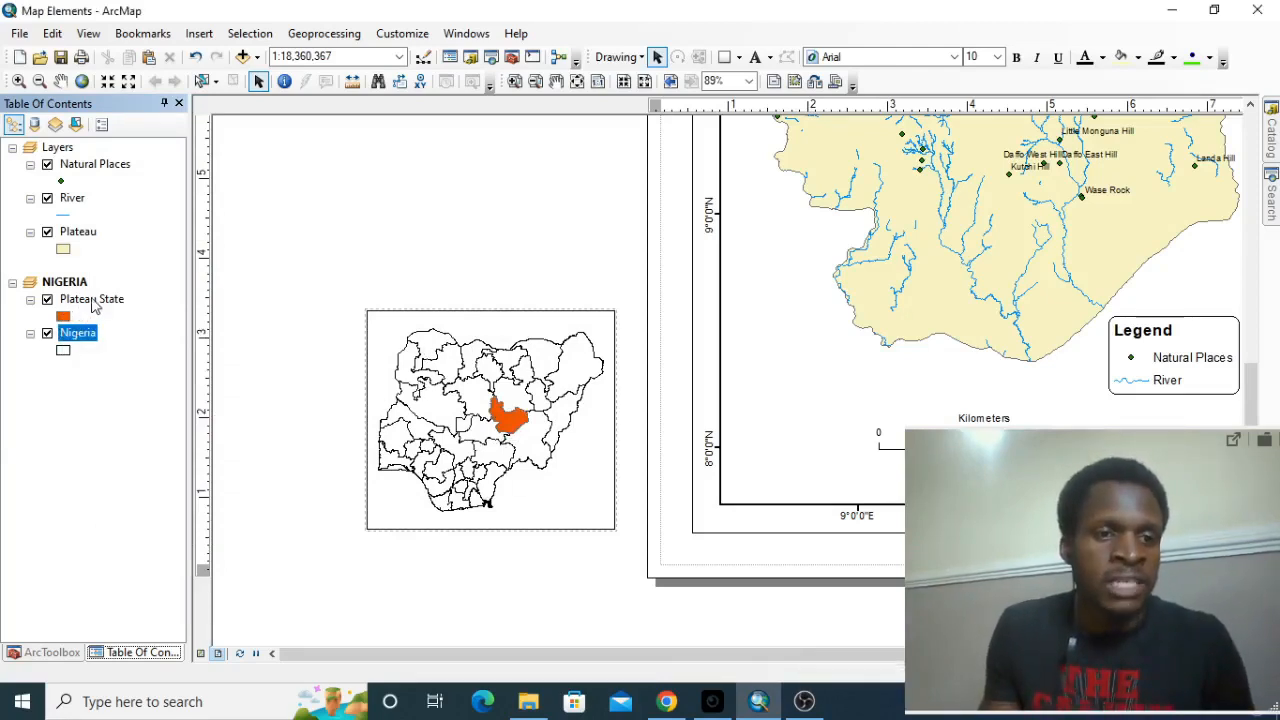
click(92, 301)
click(80, 336)
right_click(84, 338)
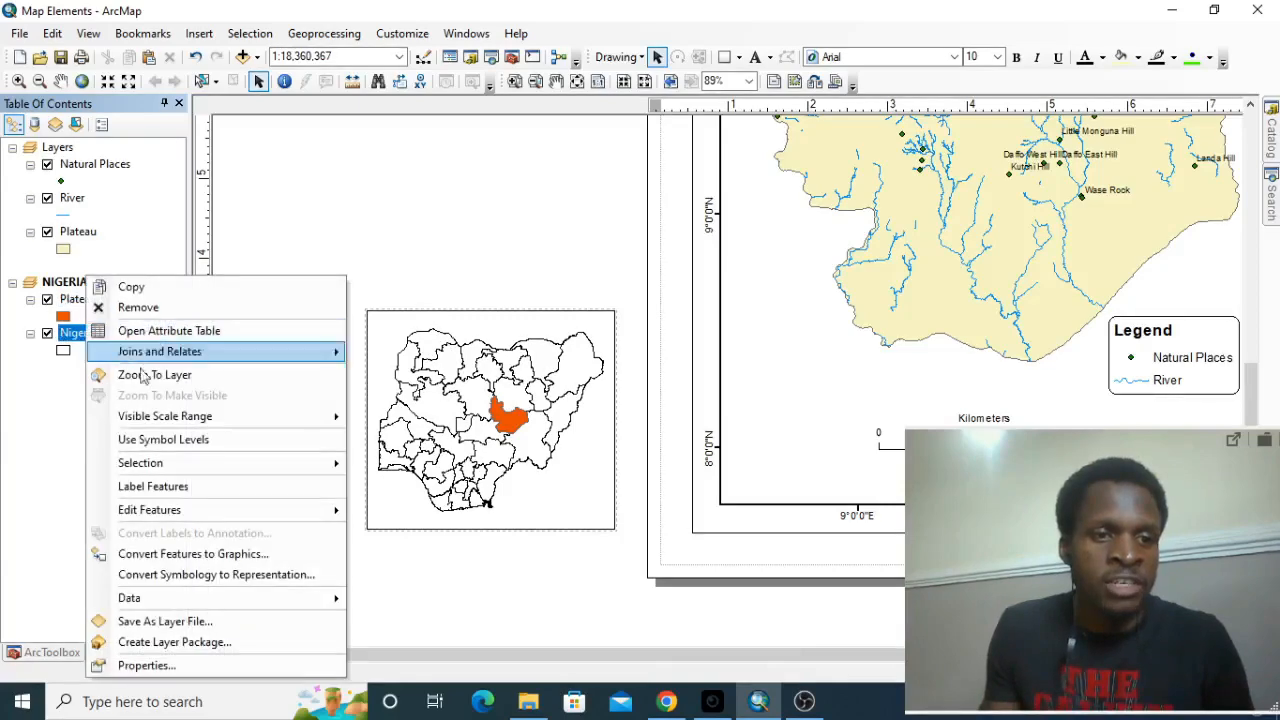
click(181, 490)
scroll(484, 432, down, 1)
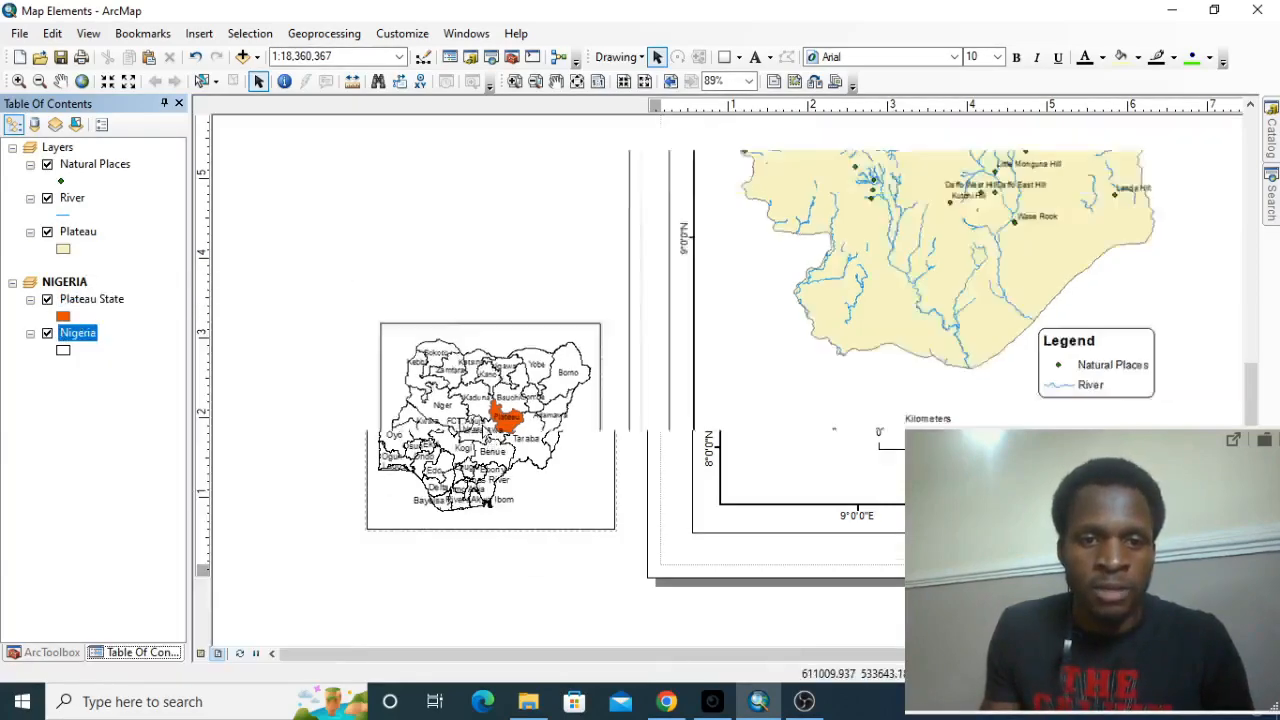
scroll(487, 423, up, 5)
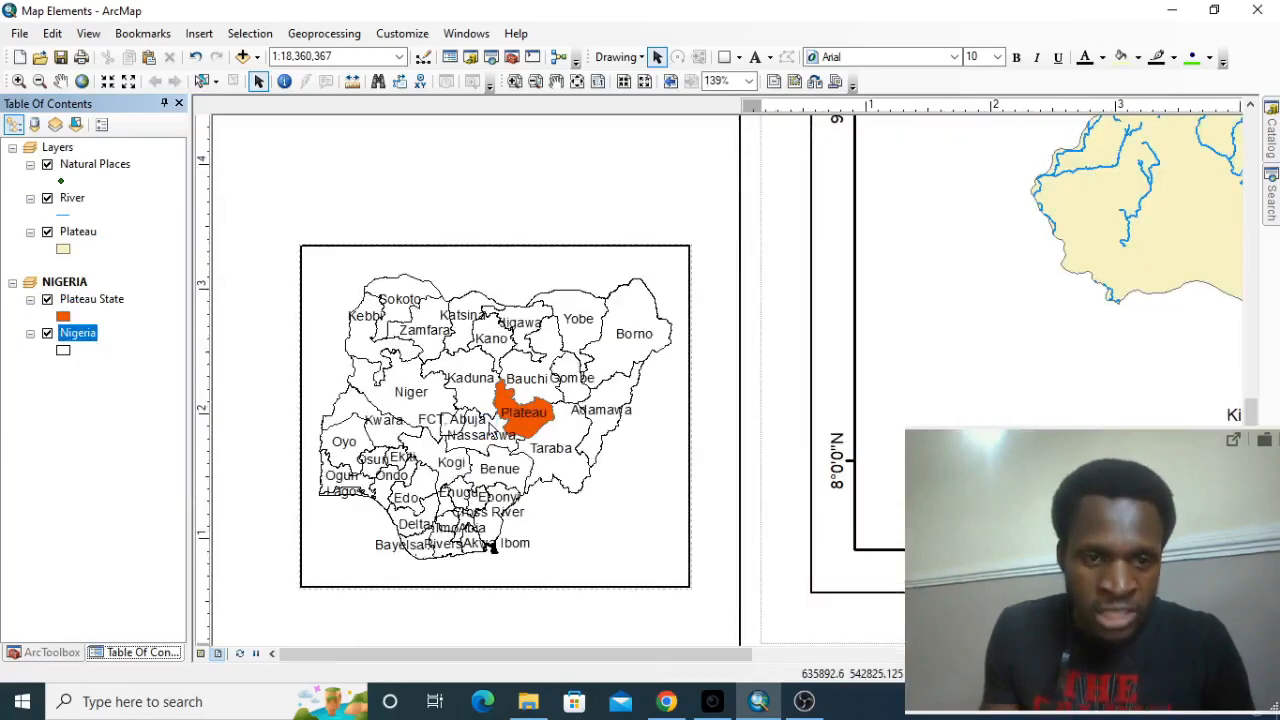
Move the NIGERIA data frame into the lower-left corner of the Plateau State map frame and shrink it from its upper-right corner.
scroll(490, 556, down, 7)
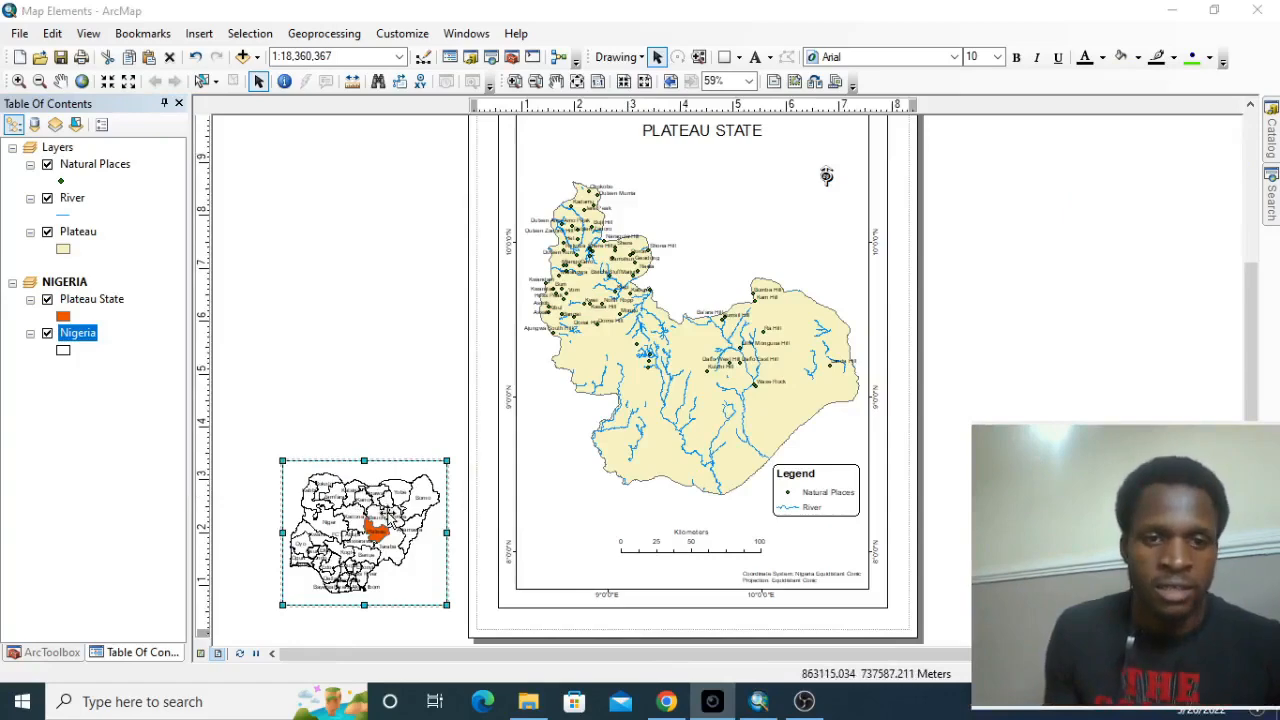
drag(364, 532, 614, 507)
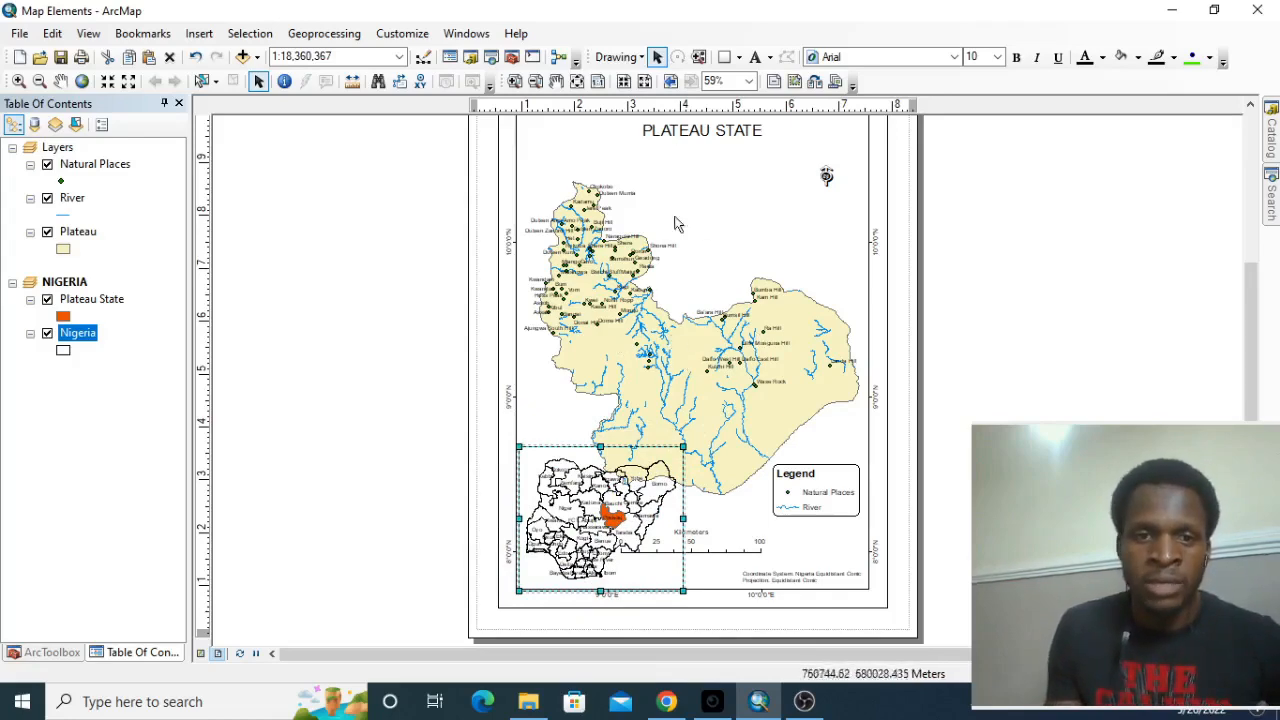
scroll(605, 418, up, 1)
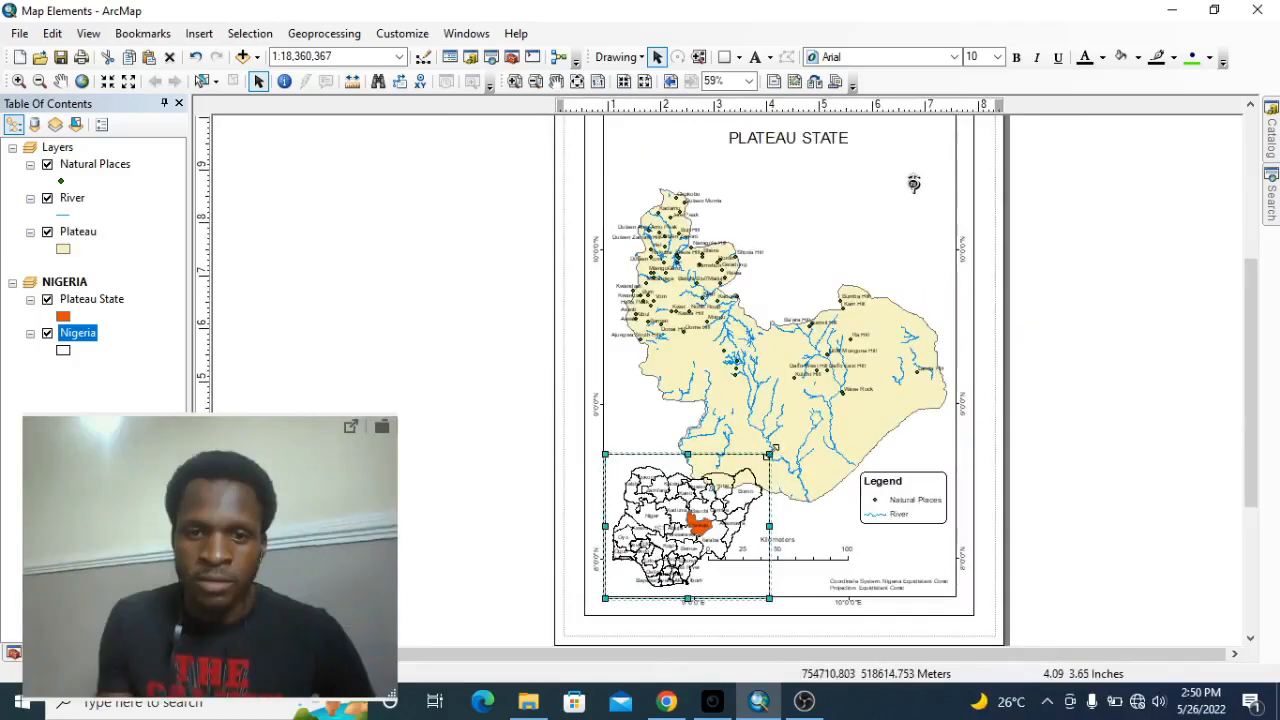
drag(770, 451, 740, 500)
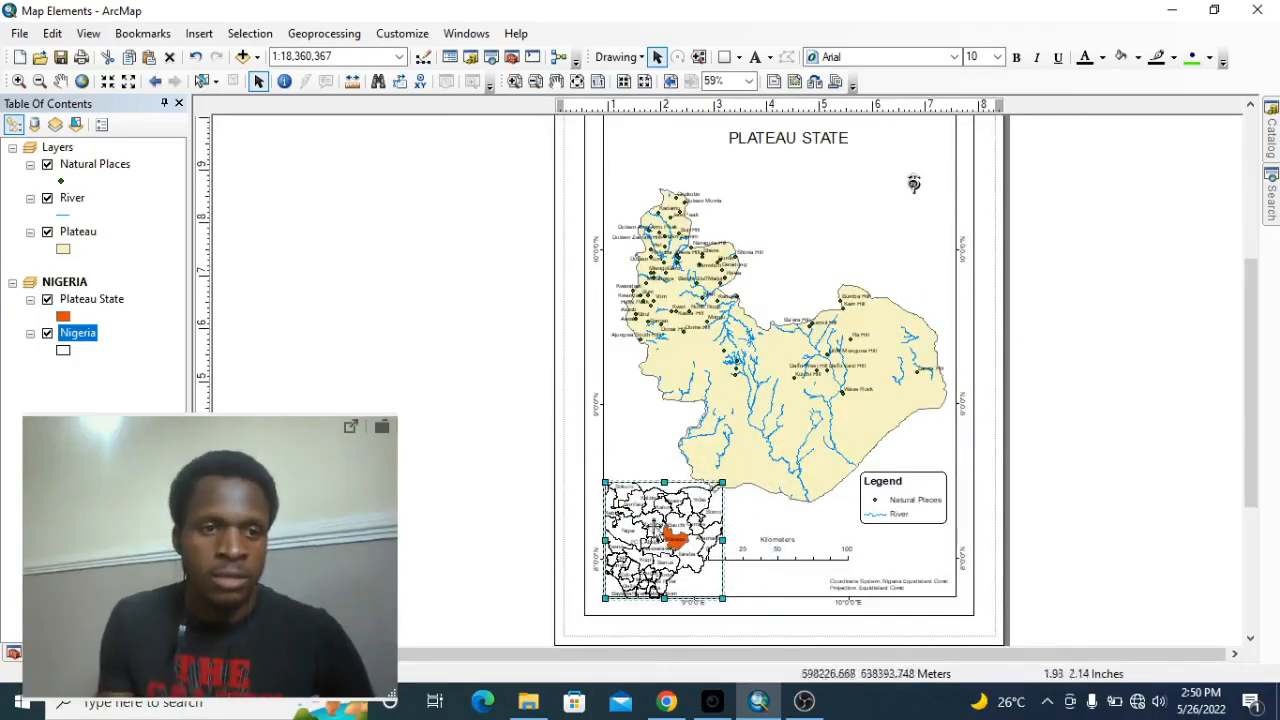
Zoom the inset to the full extent of the Nigeria layer, and pan the Plateau State map upward to clear the inset.
right_click(82, 334)
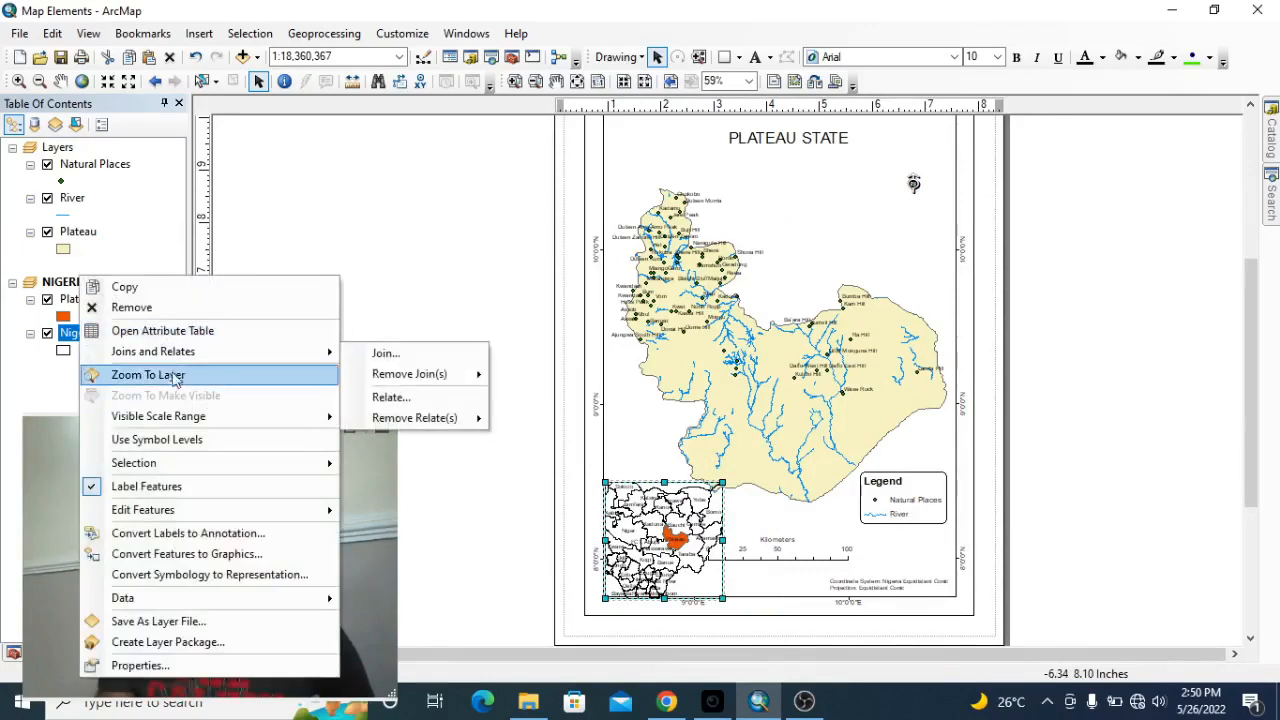
click(150, 374)
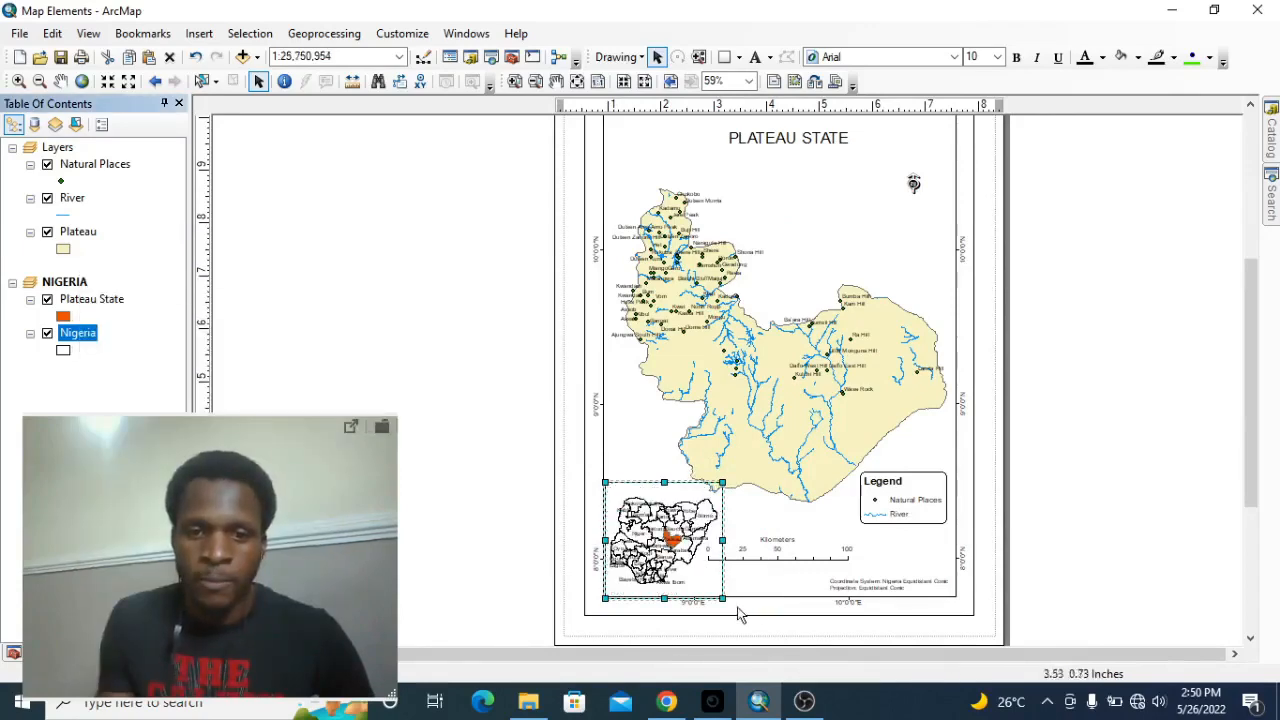
scroll(738, 614, up, 1)
click(61, 82)
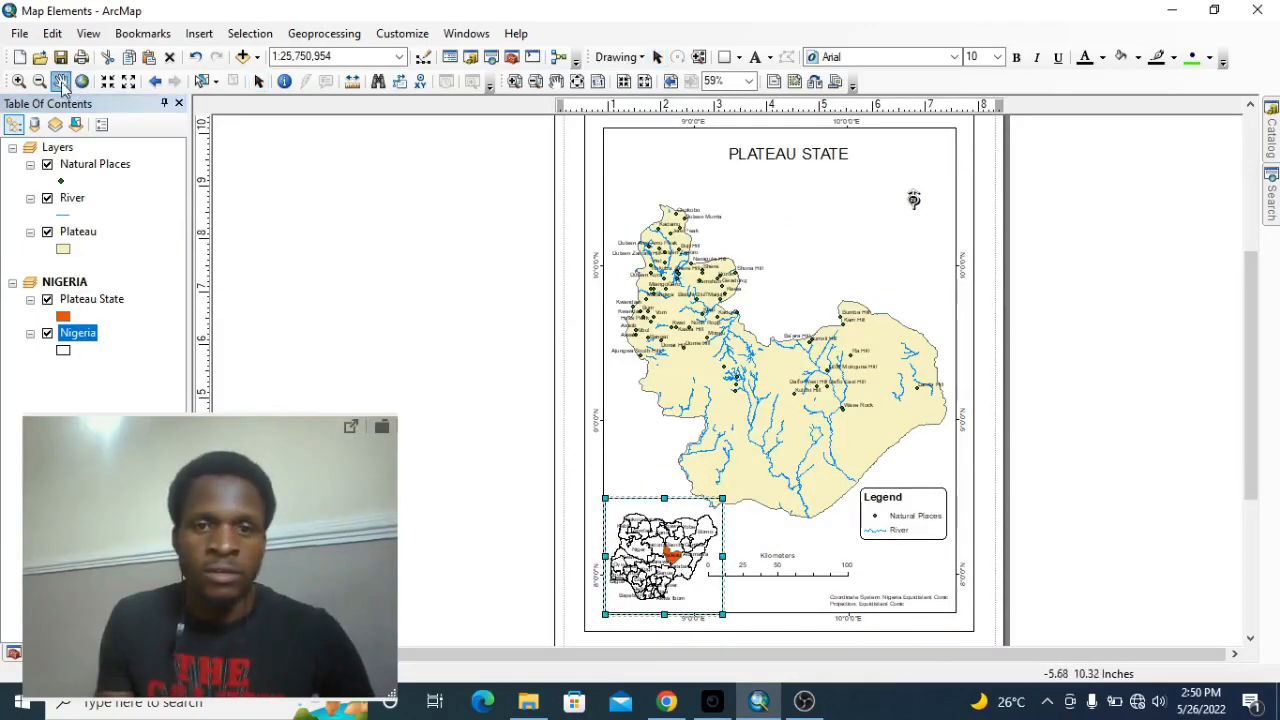
drag(825, 382, 831, 338)
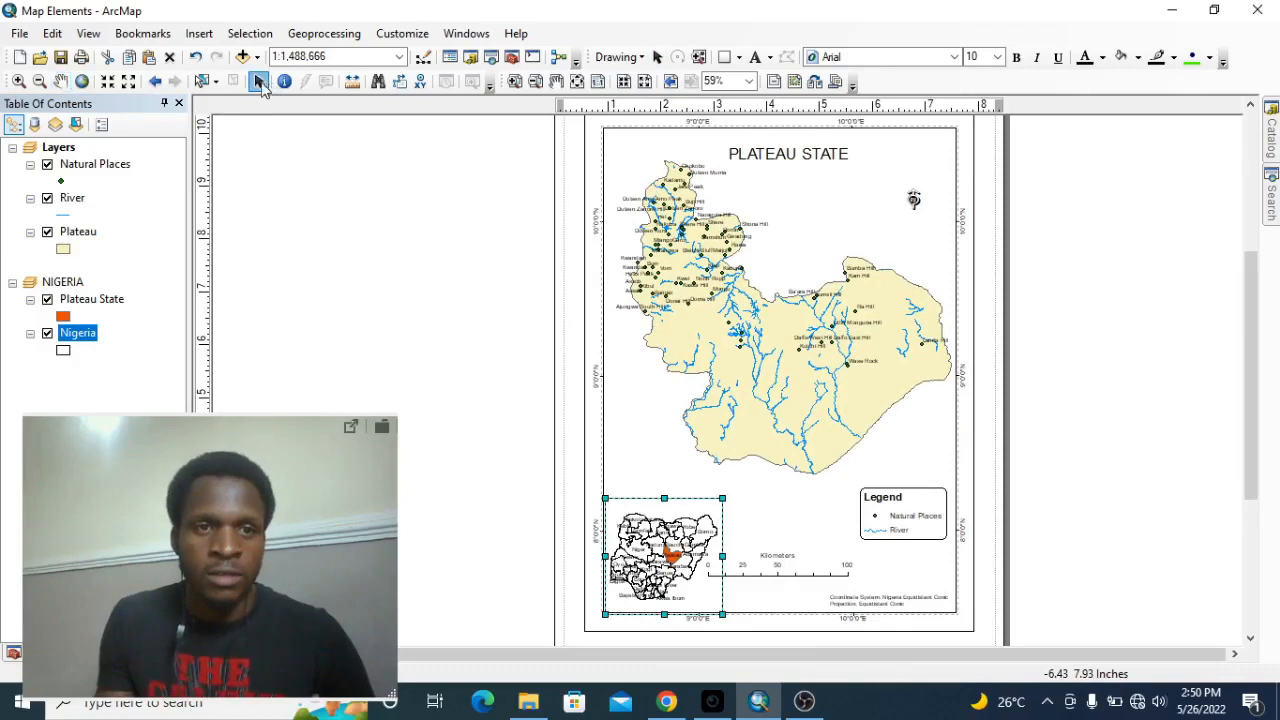
Move the NIGERIA inset up and away from the map frame's lower-left corner, and shift the scale bar right to sit beneath the legend.
click(685, 557)
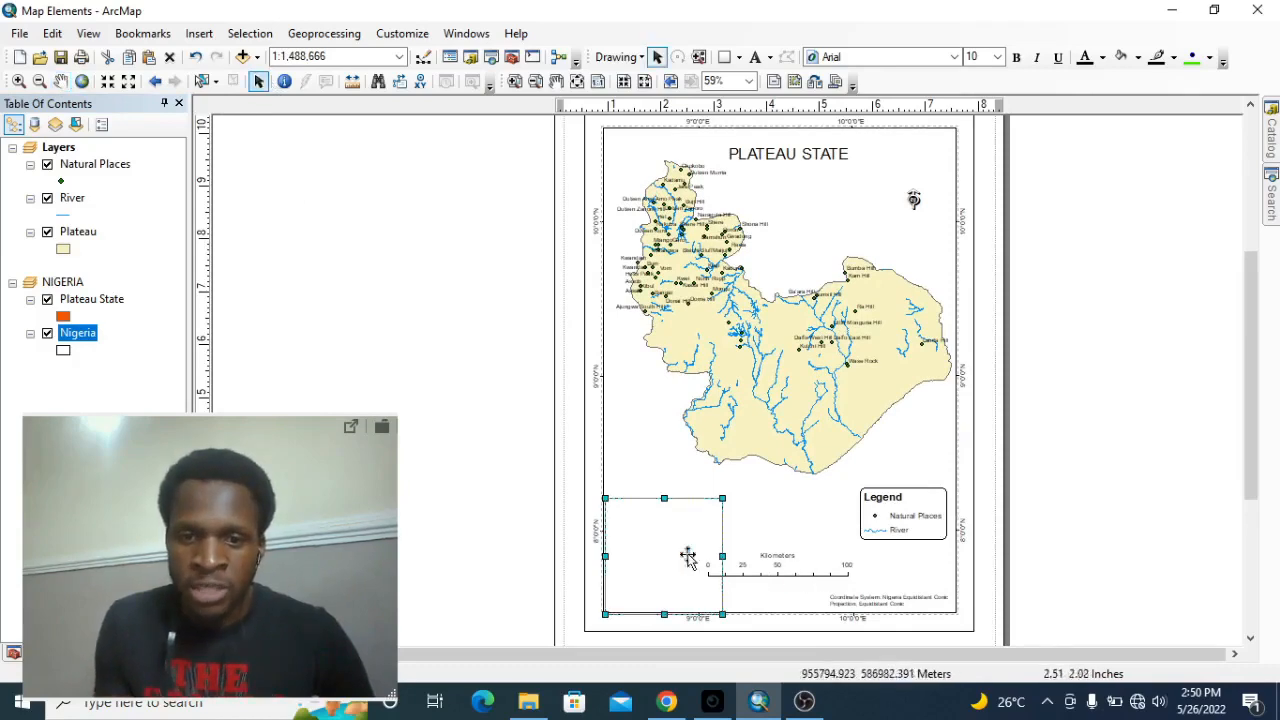
drag(685, 557, 677, 524)
key(ctrl+z)
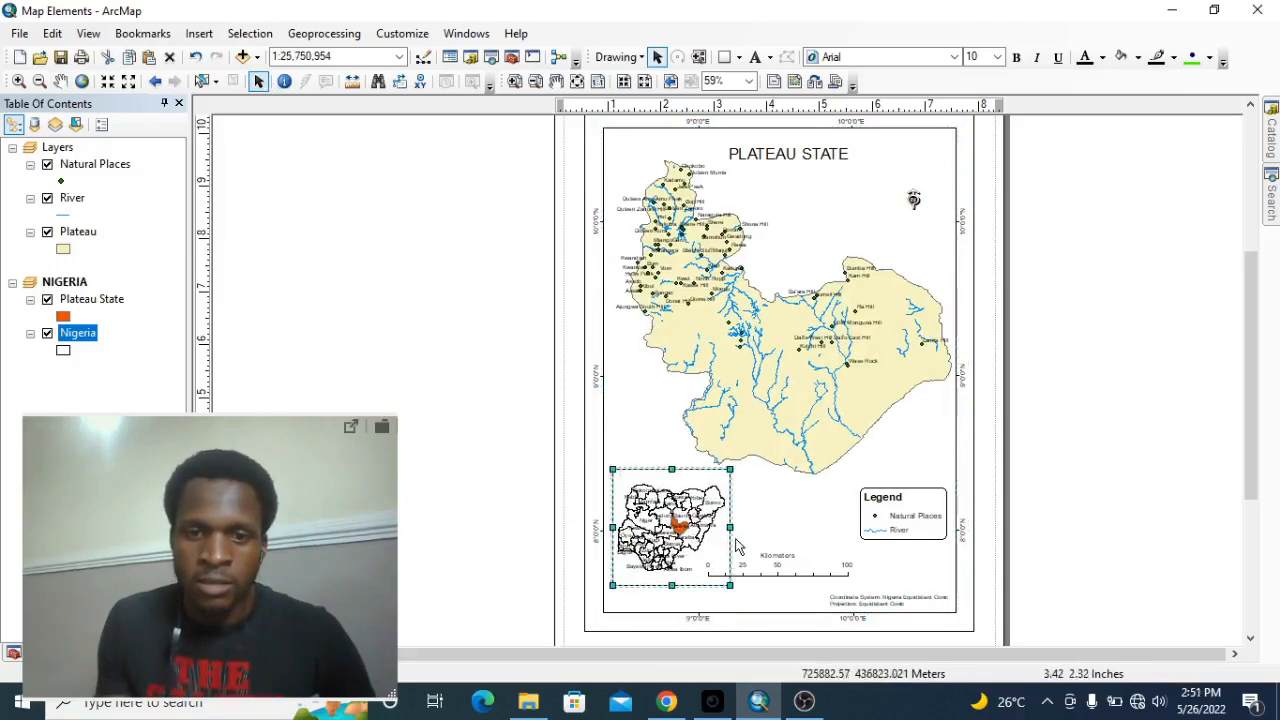
drag(810, 583, 905, 585)
Enlarge the NIGERIA inset and reposition it beside the scale bar, and nudge the legend slightly up and left.
click(726, 470)
drag(726, 470, 771, 480)
drag(643, 488, 757, 584)
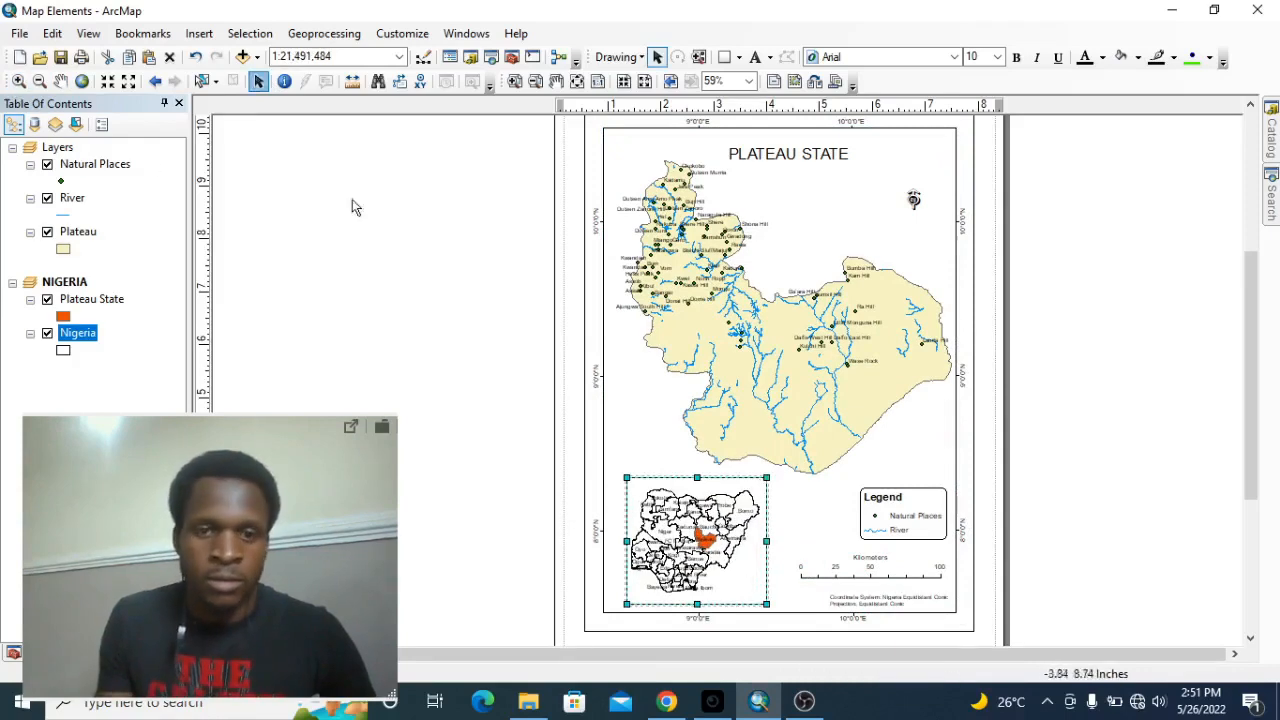
click(900, 512)
drag(900, 512, 891, 504)
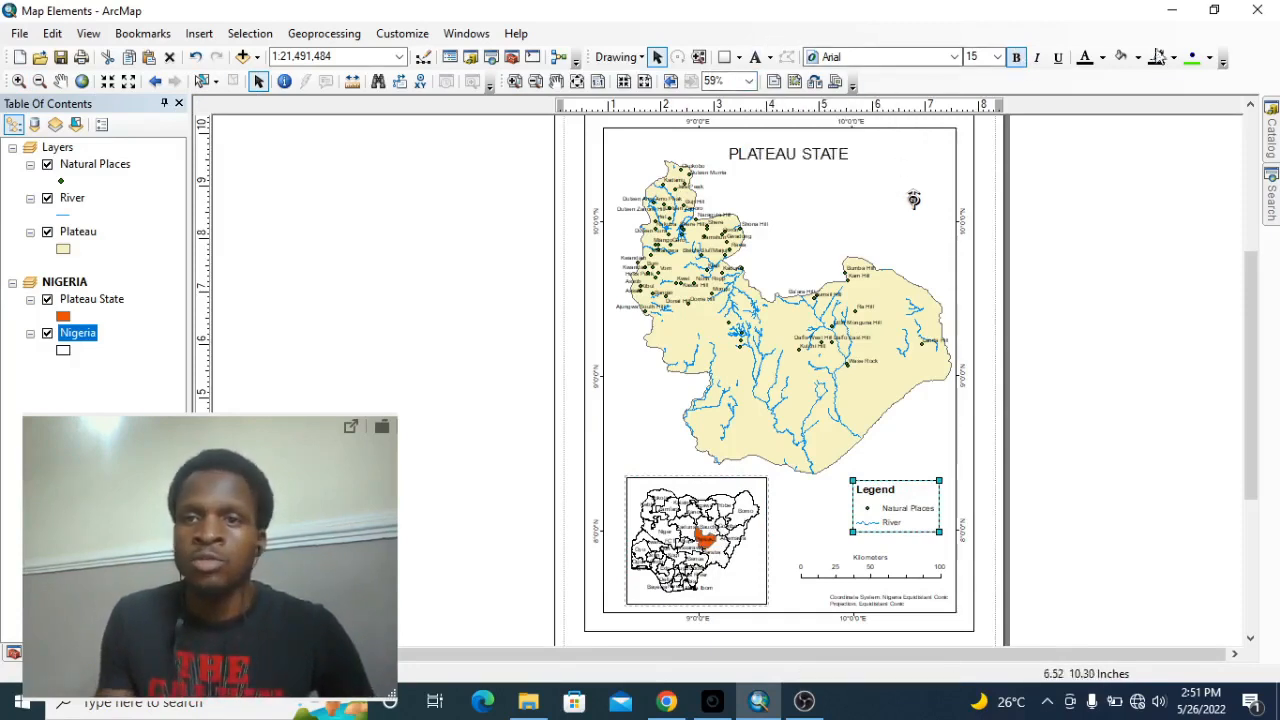
Draw a straight graphic line from the highlighted Plateau State in the inset to the southern tip of the main map.
click(741, 58)
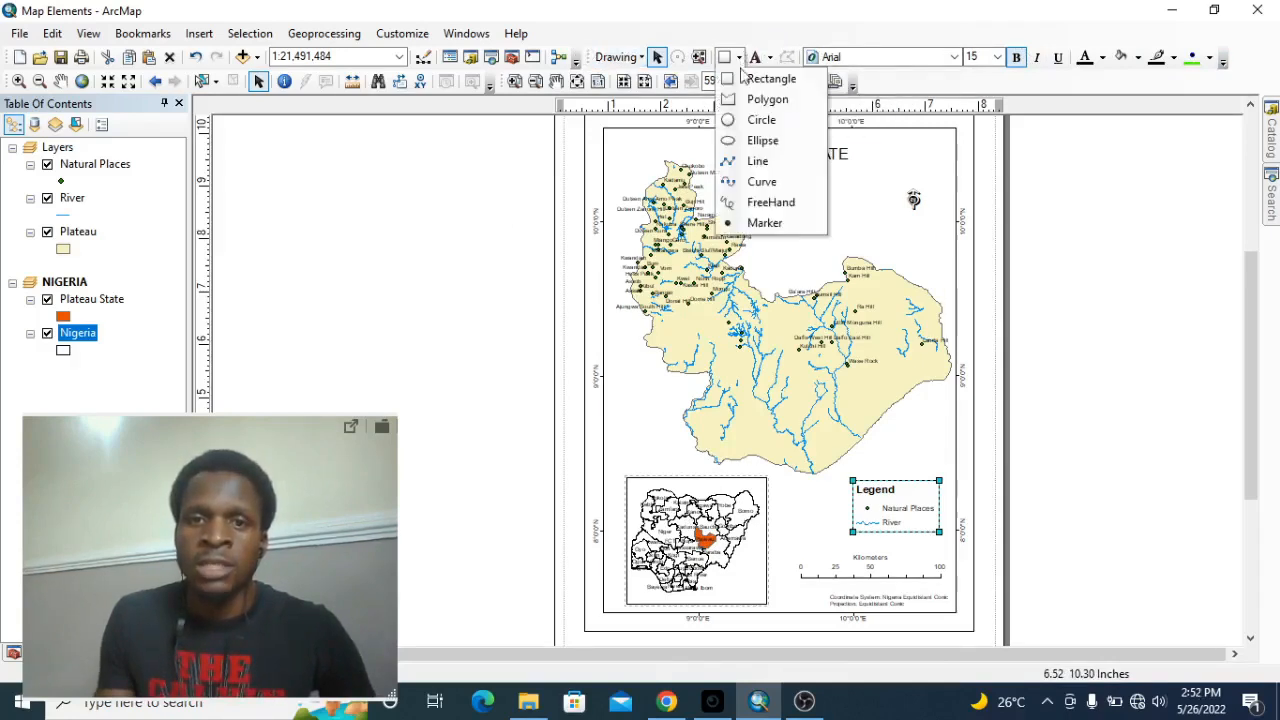
click(744, 60)
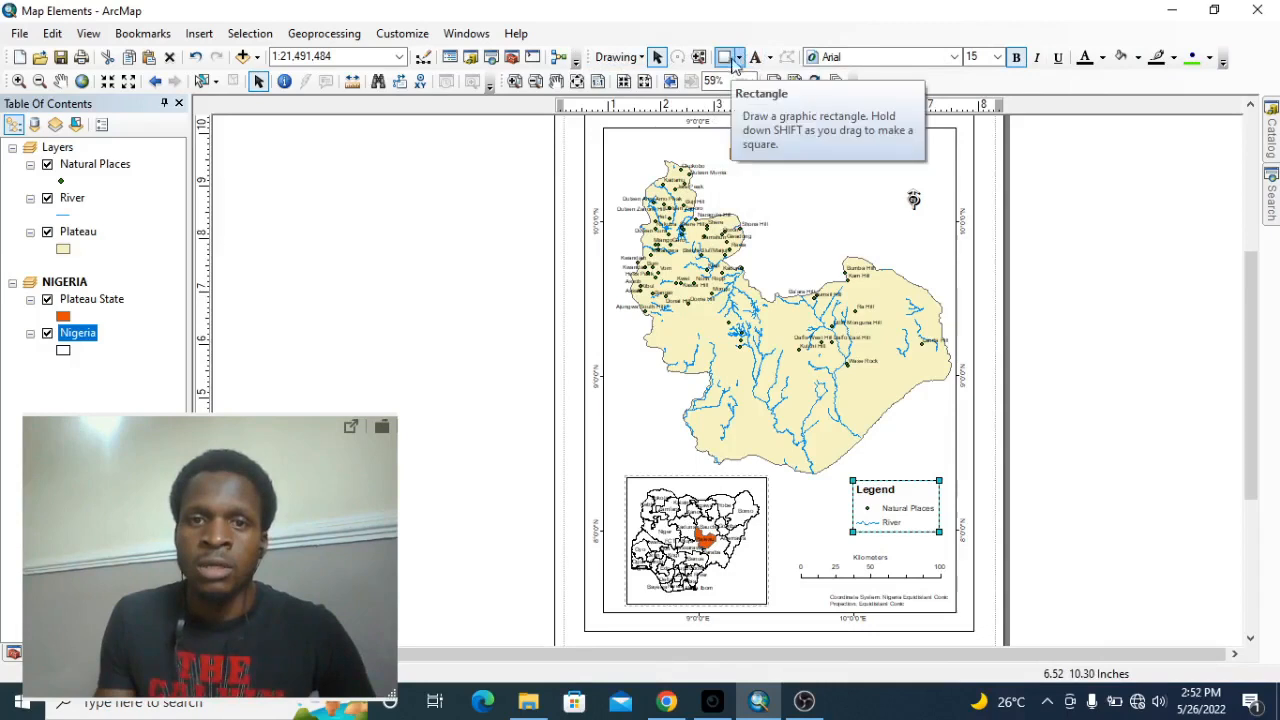
click(741, 58)
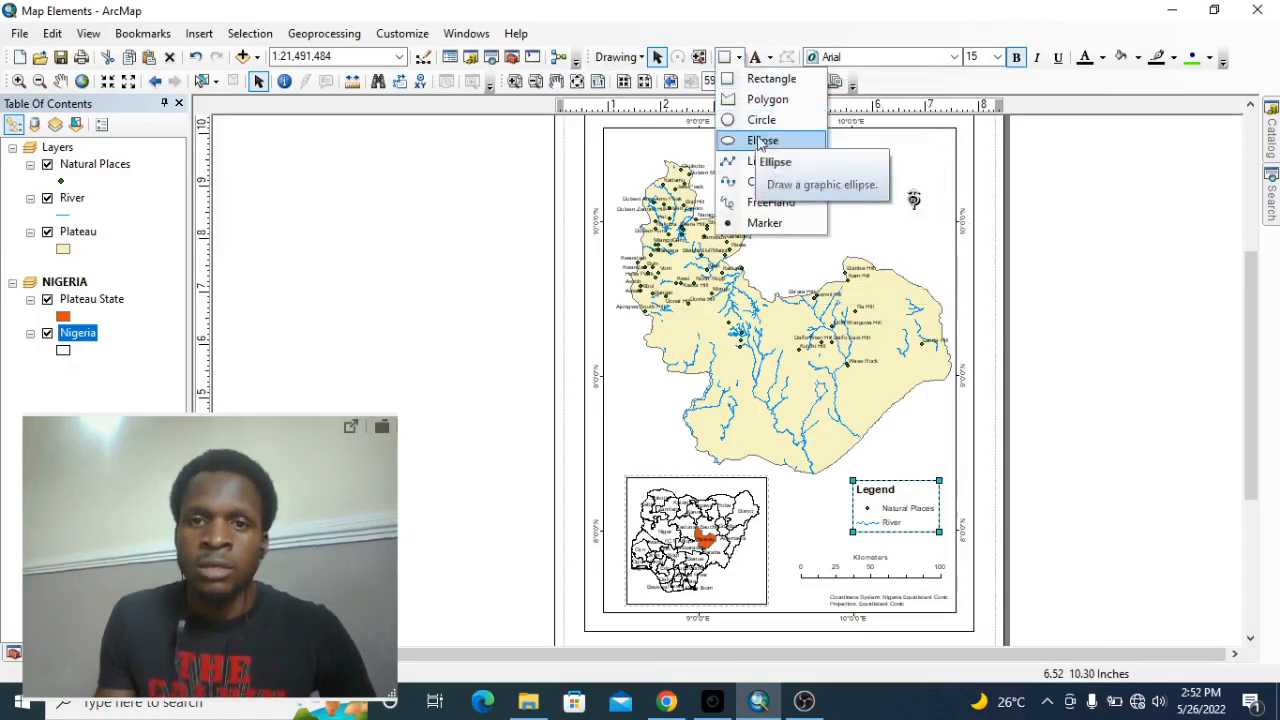
click(755, 161)
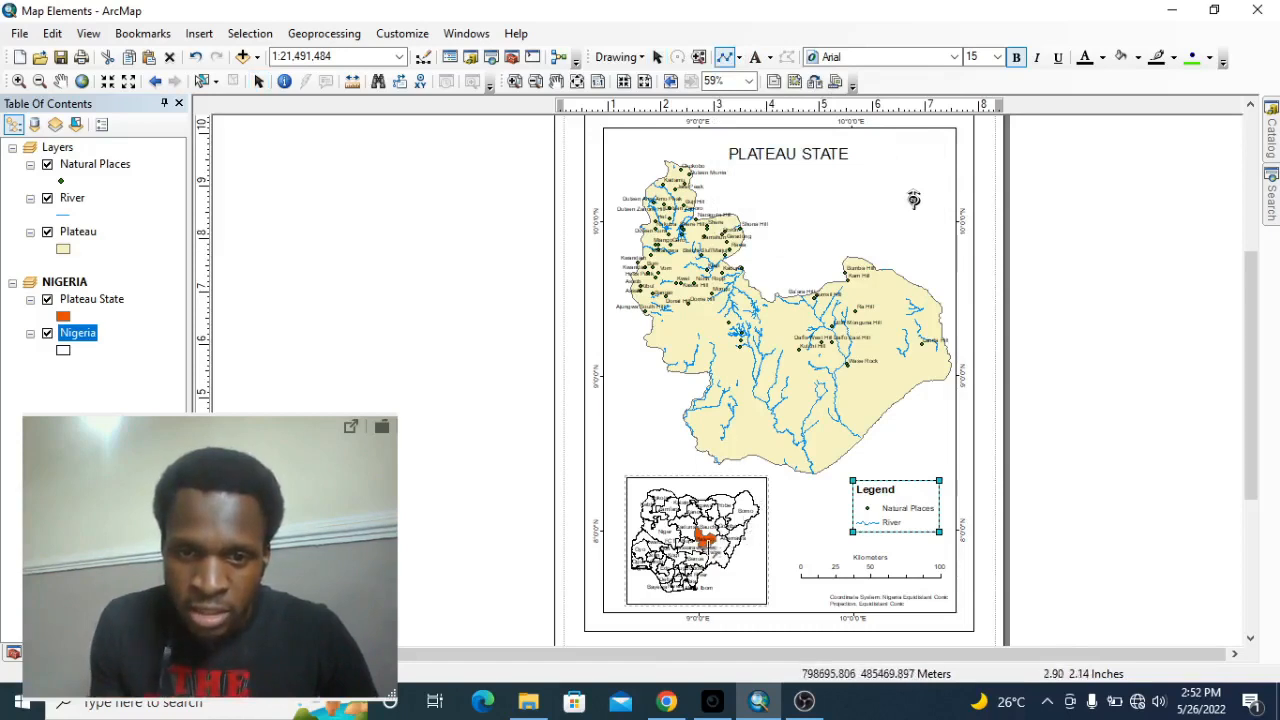
click(734, 530)
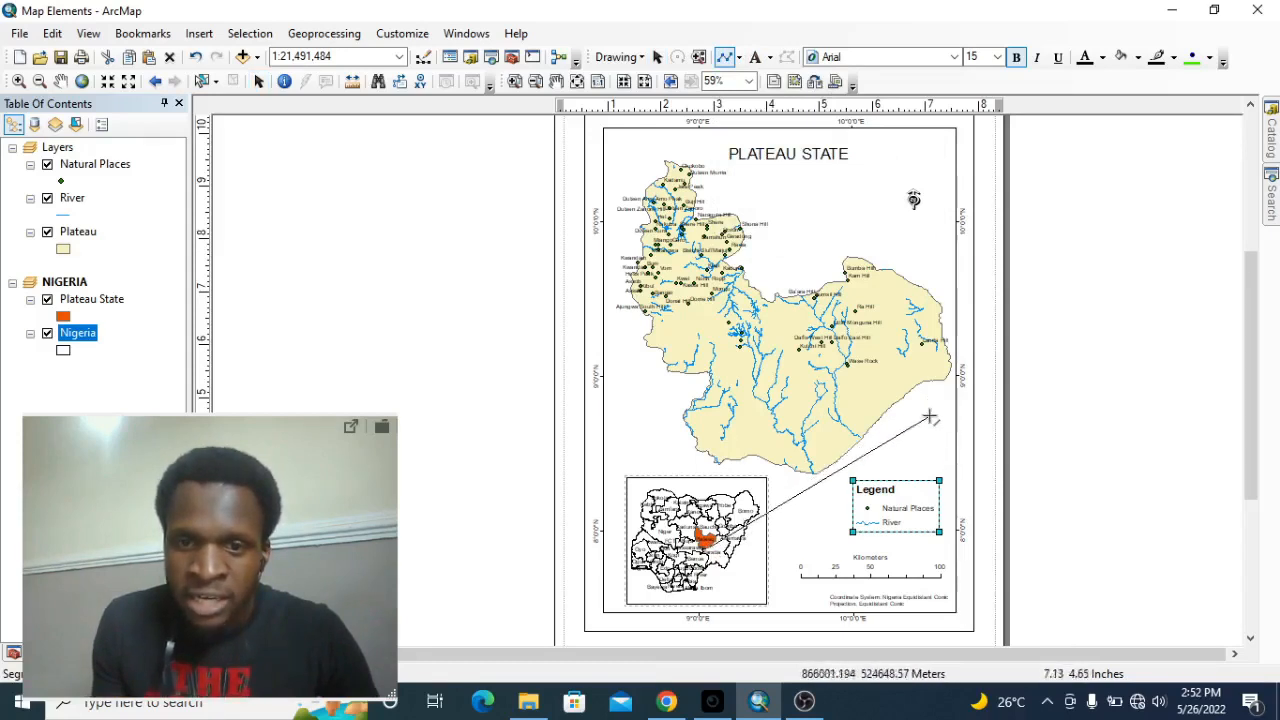
double_click(820, 476)
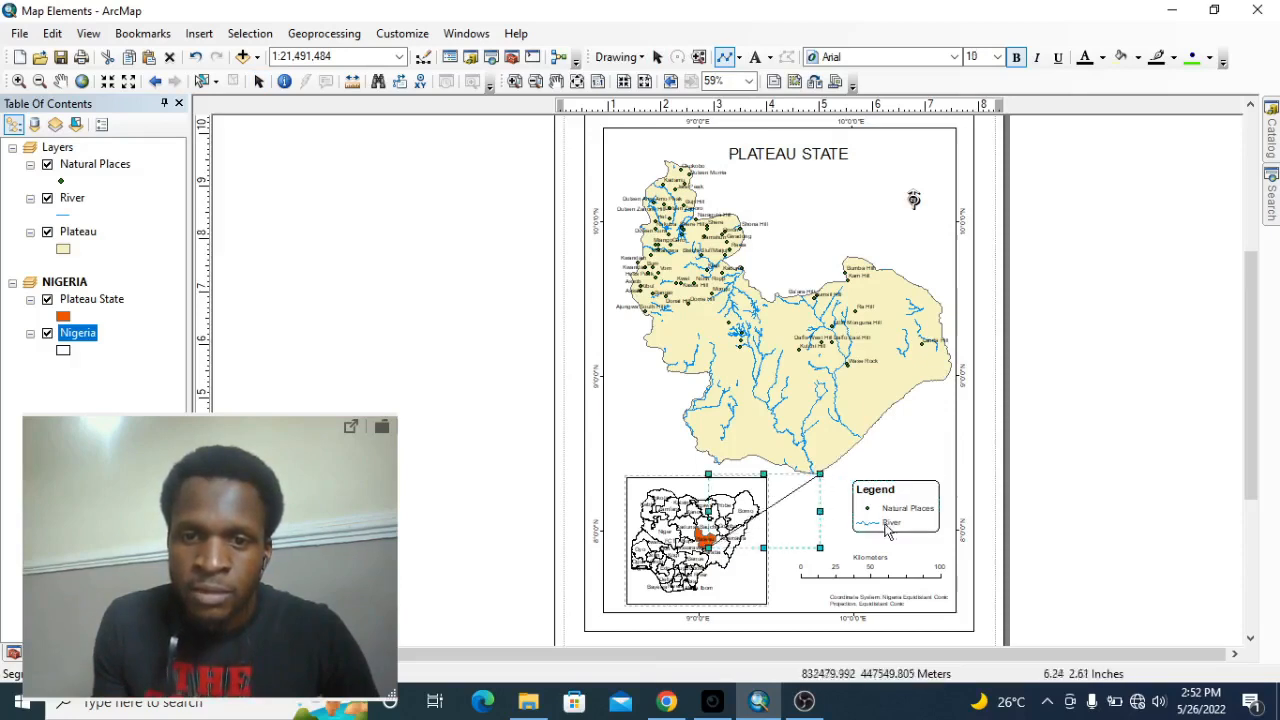
Draw a second line from the highlighted state in the inset to the western edge of the main Plateau map.
click(728, 58)
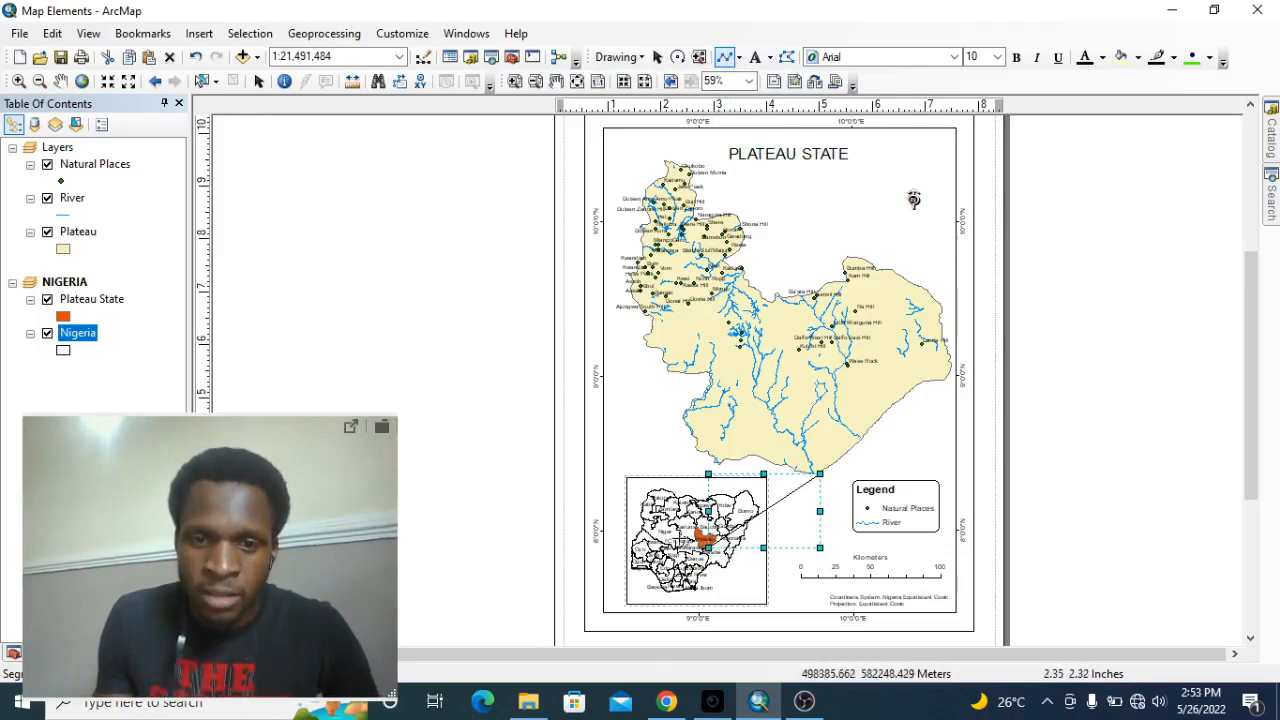
click(703, 542)
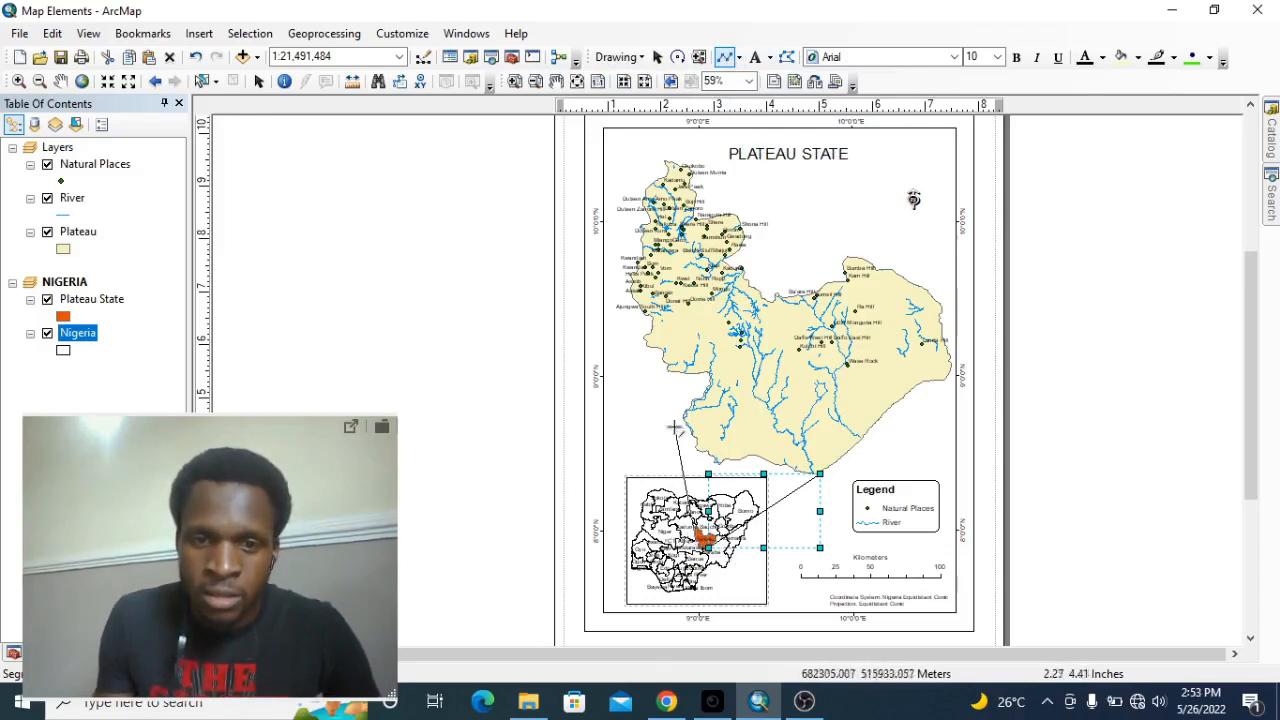
double_click(647, 344)
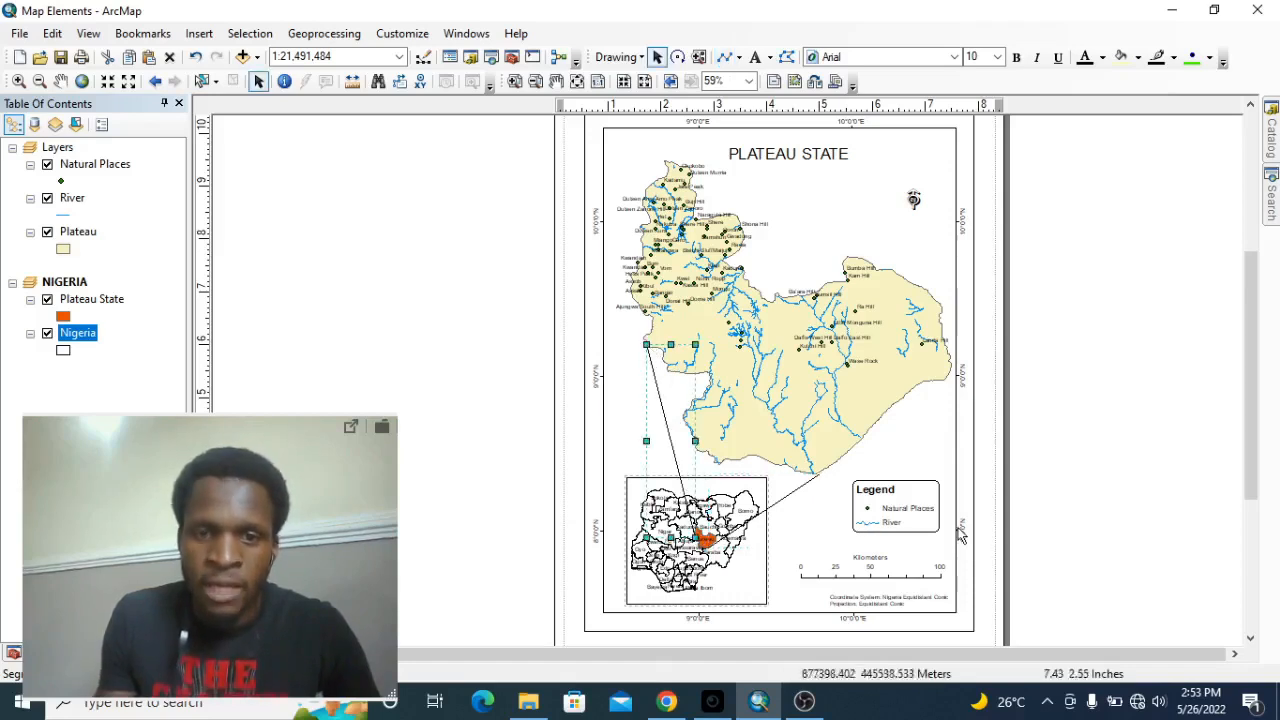
click(1030, 352)
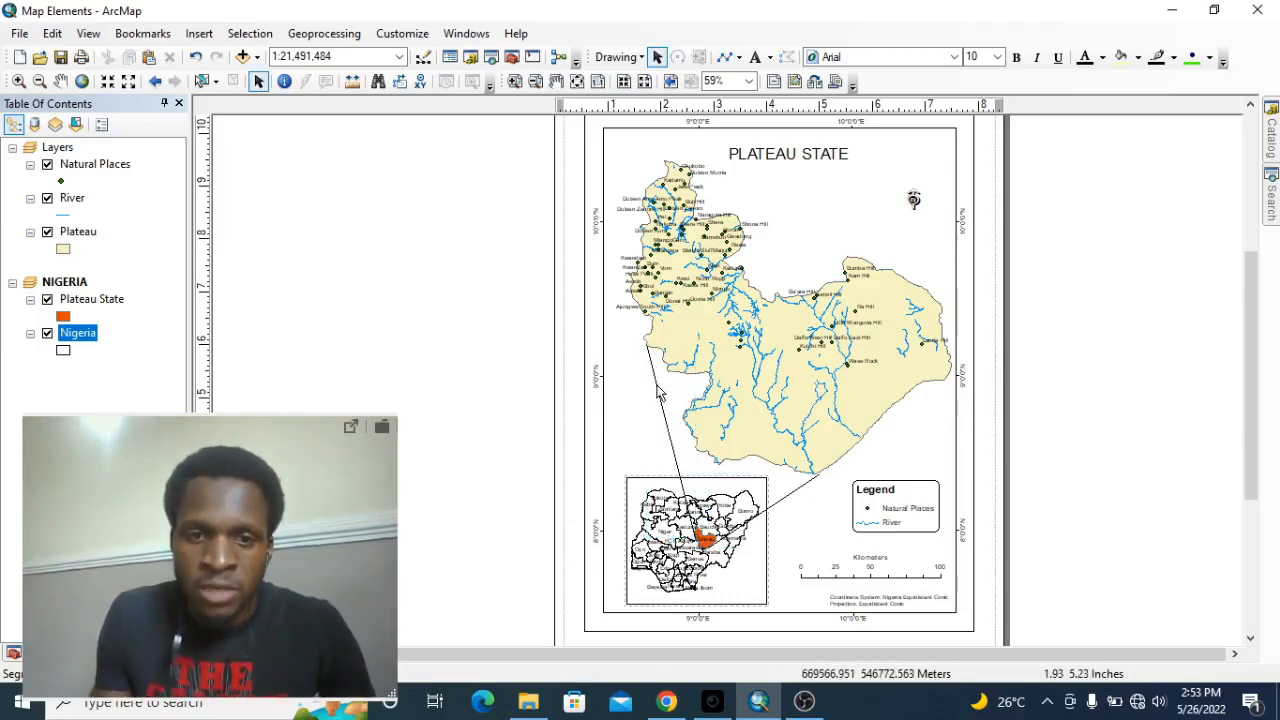
Change the symbol of the line reaching the map's western edge to Arrow at End.
click(656, 391)
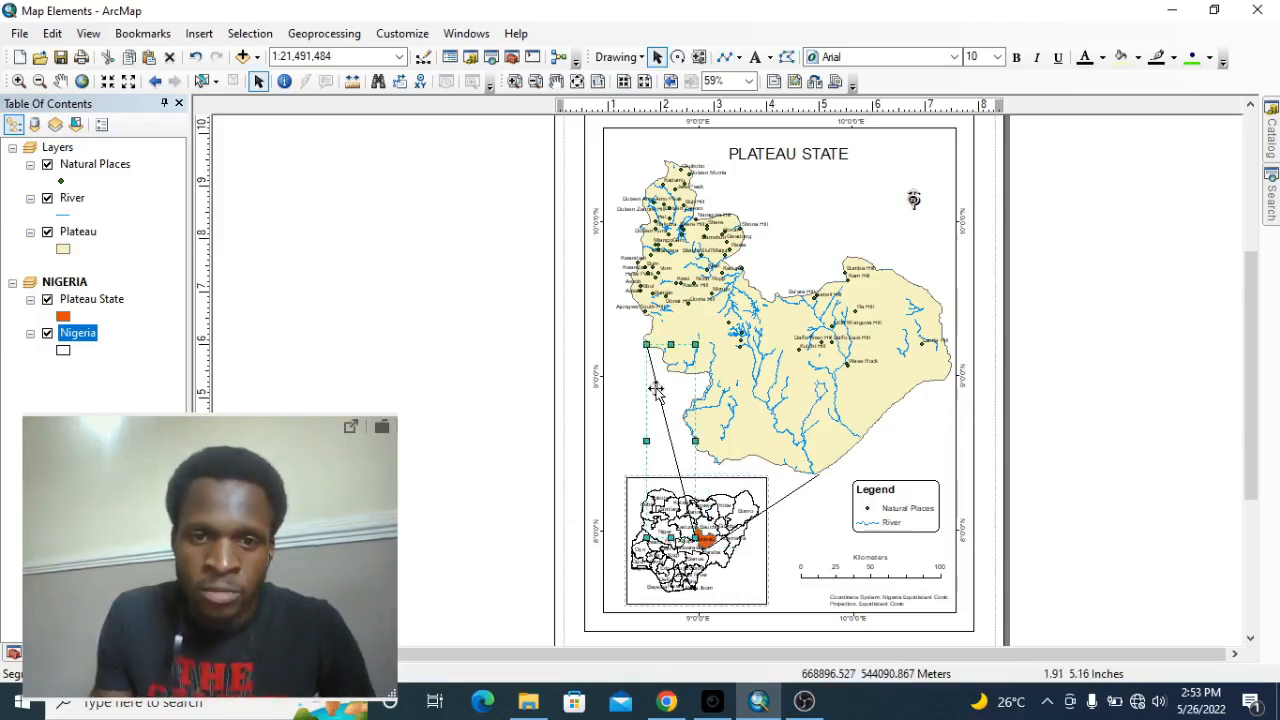
double_click(655, 390)
drag(682, 187, 581, 126)
click(612, 289)
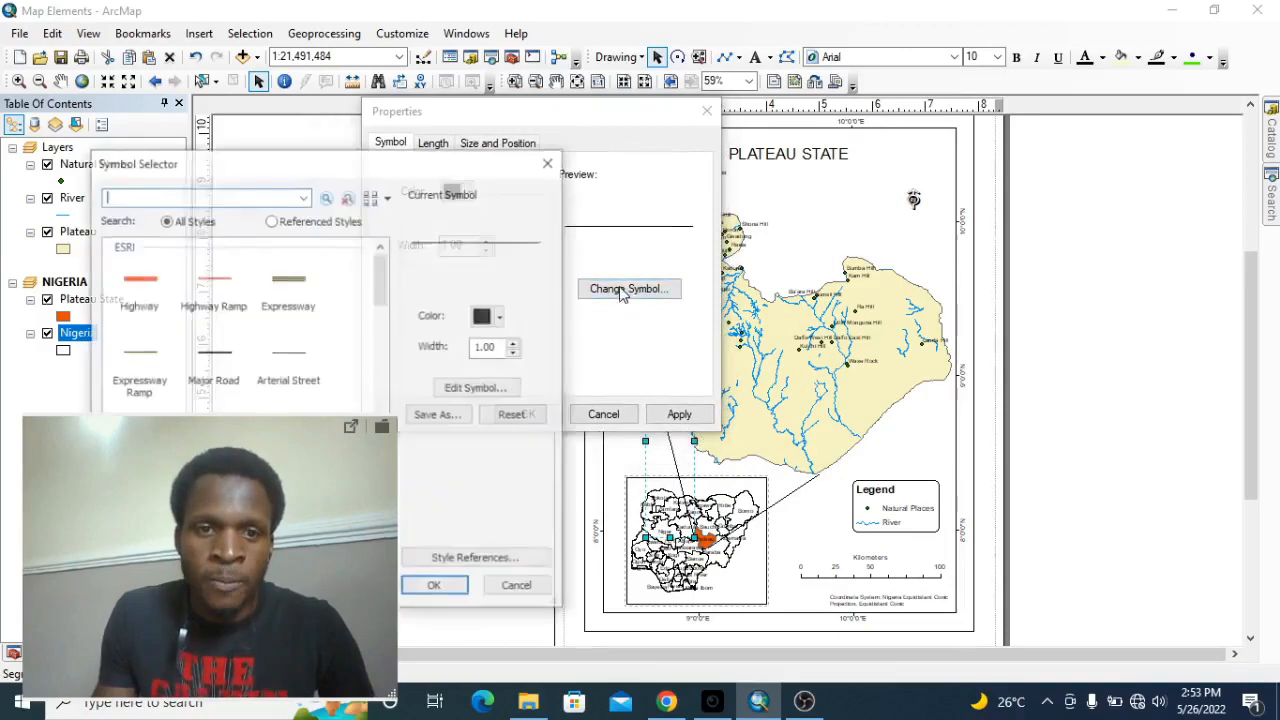
drag(322, 503, 1216, 516)
scroll(281, 364, down, 5)
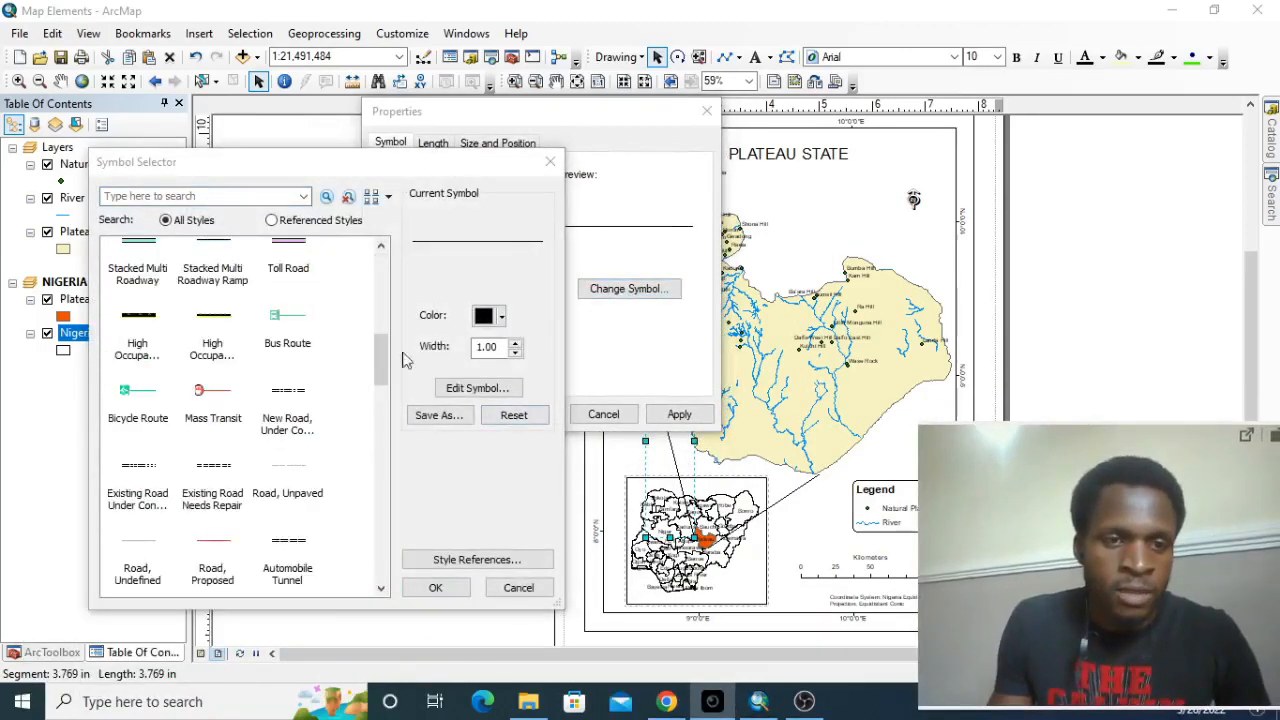
drag(390, 350, 392, 540)
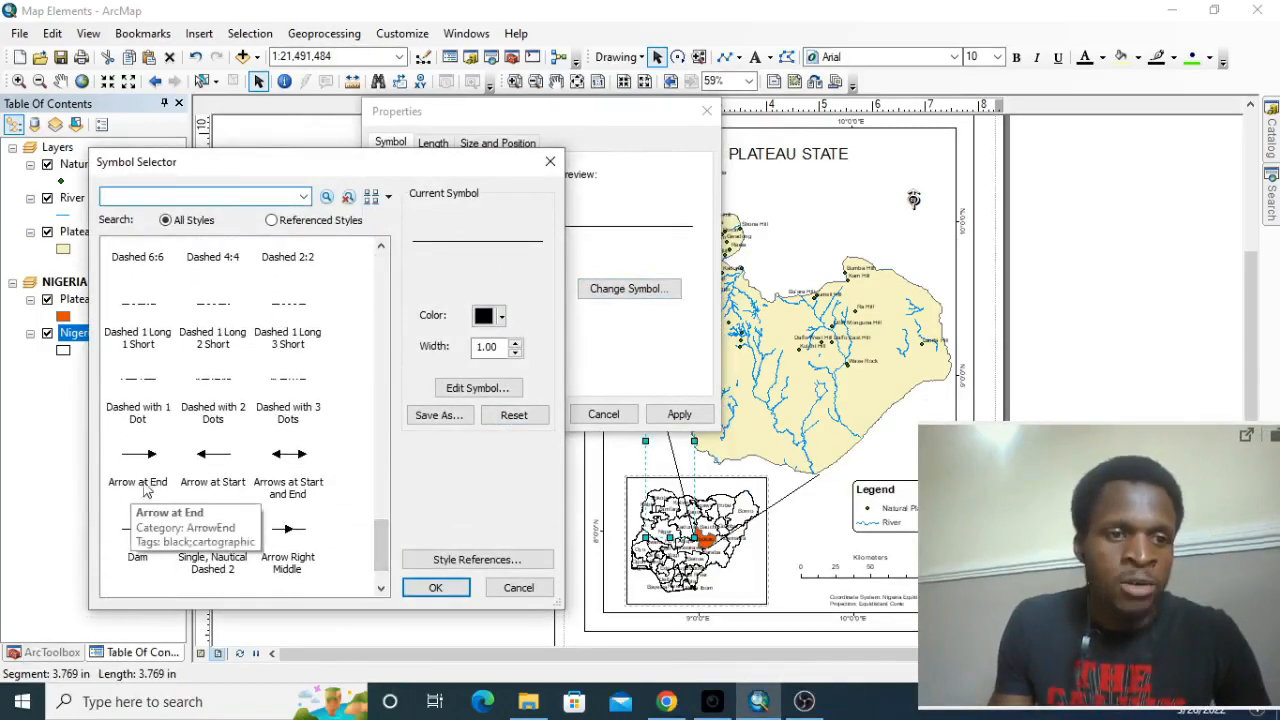
click(152, 456)
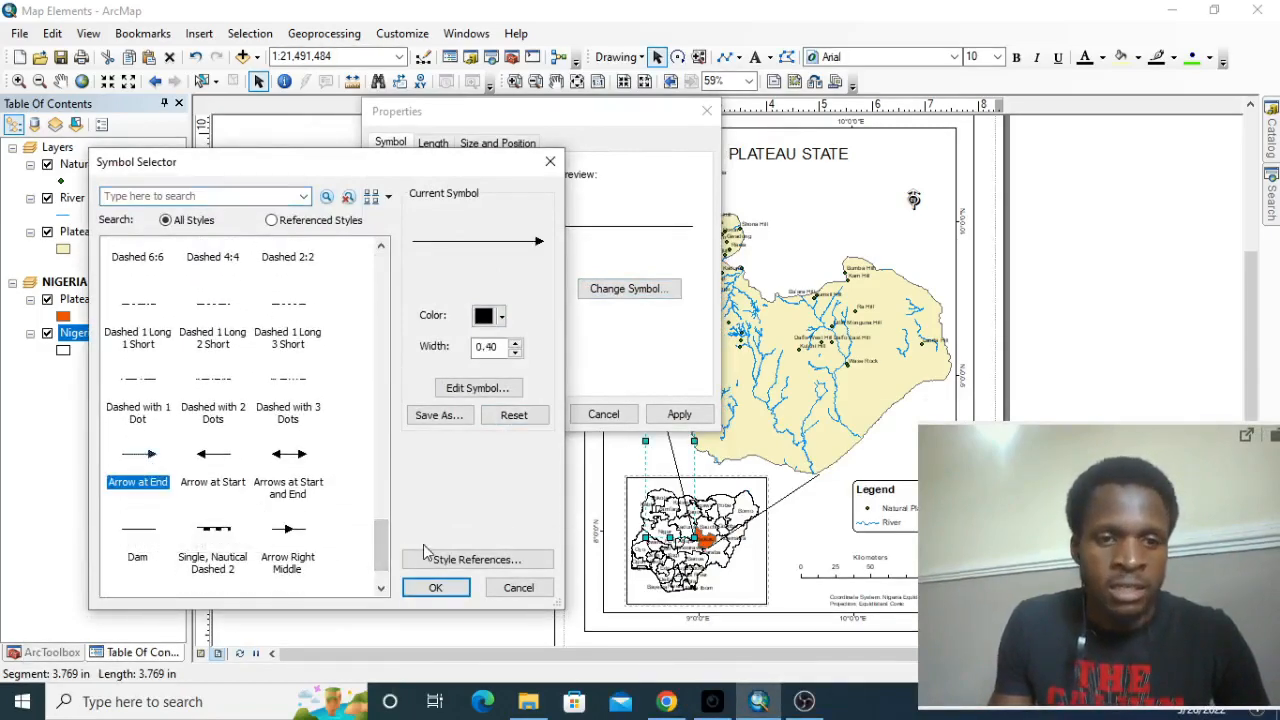
click(436, 589)
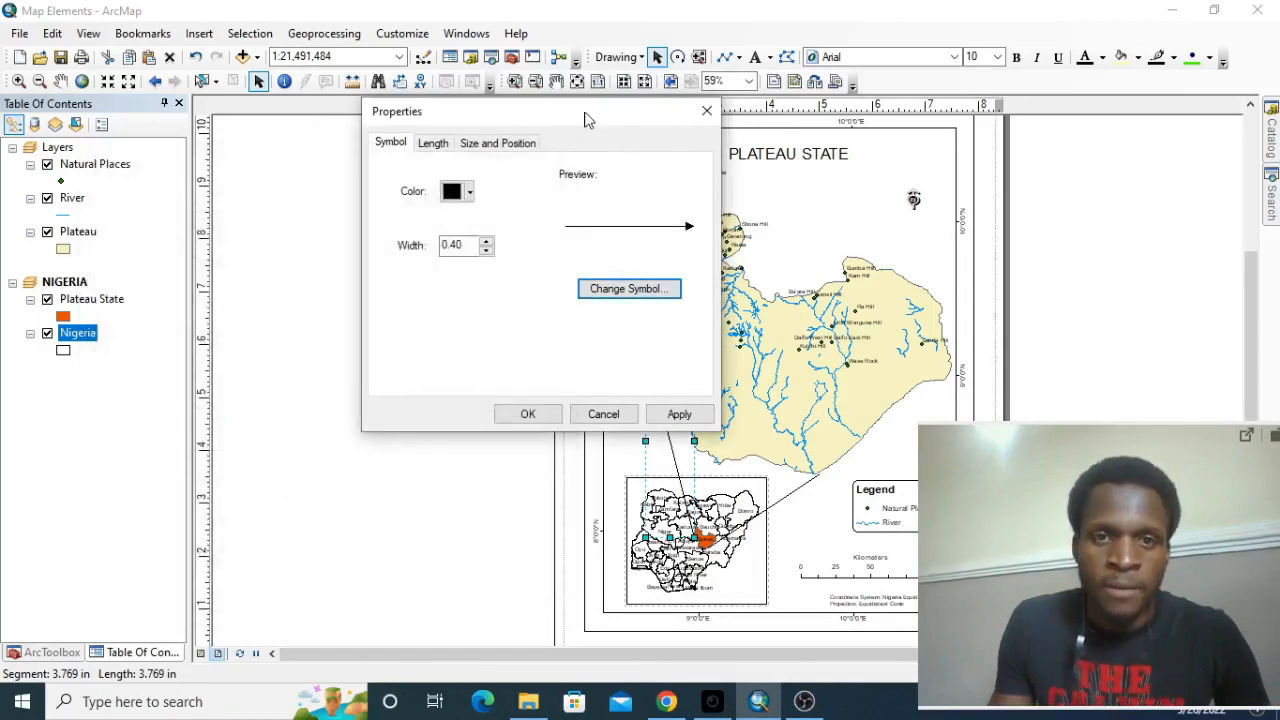
drag(587, 119, 337, 154)
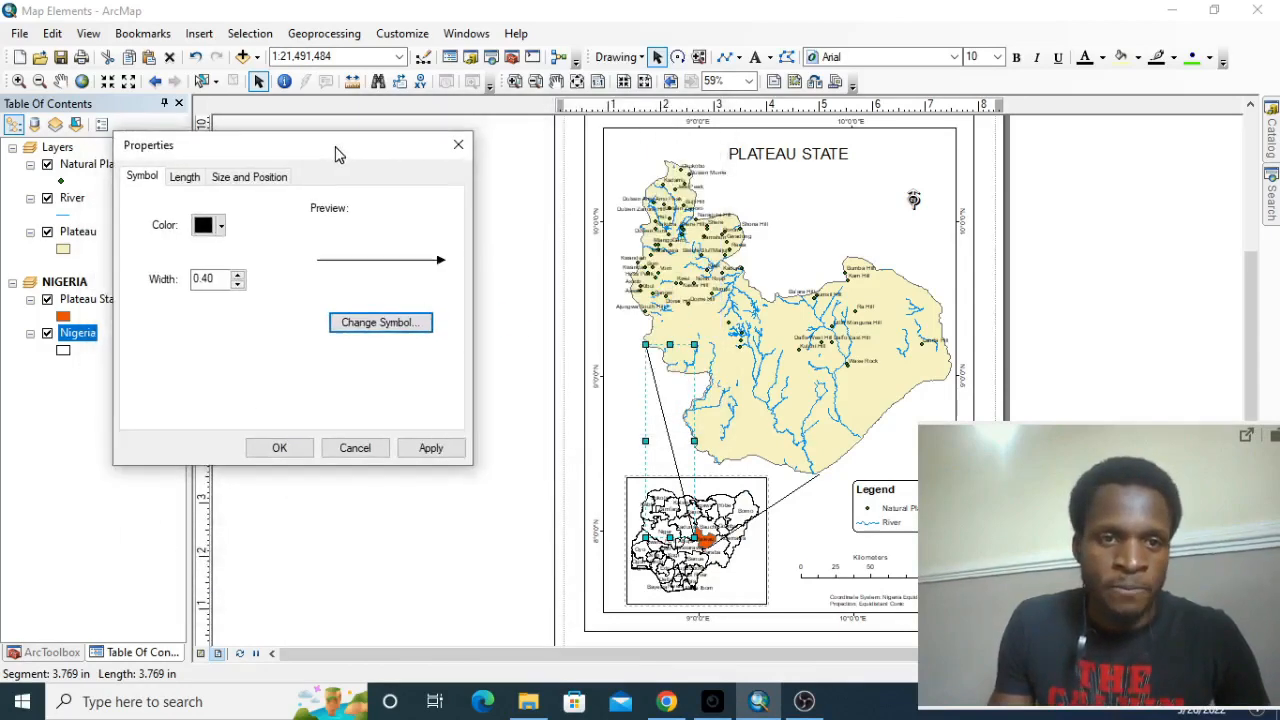
click(428, 447)
click(283, 447)
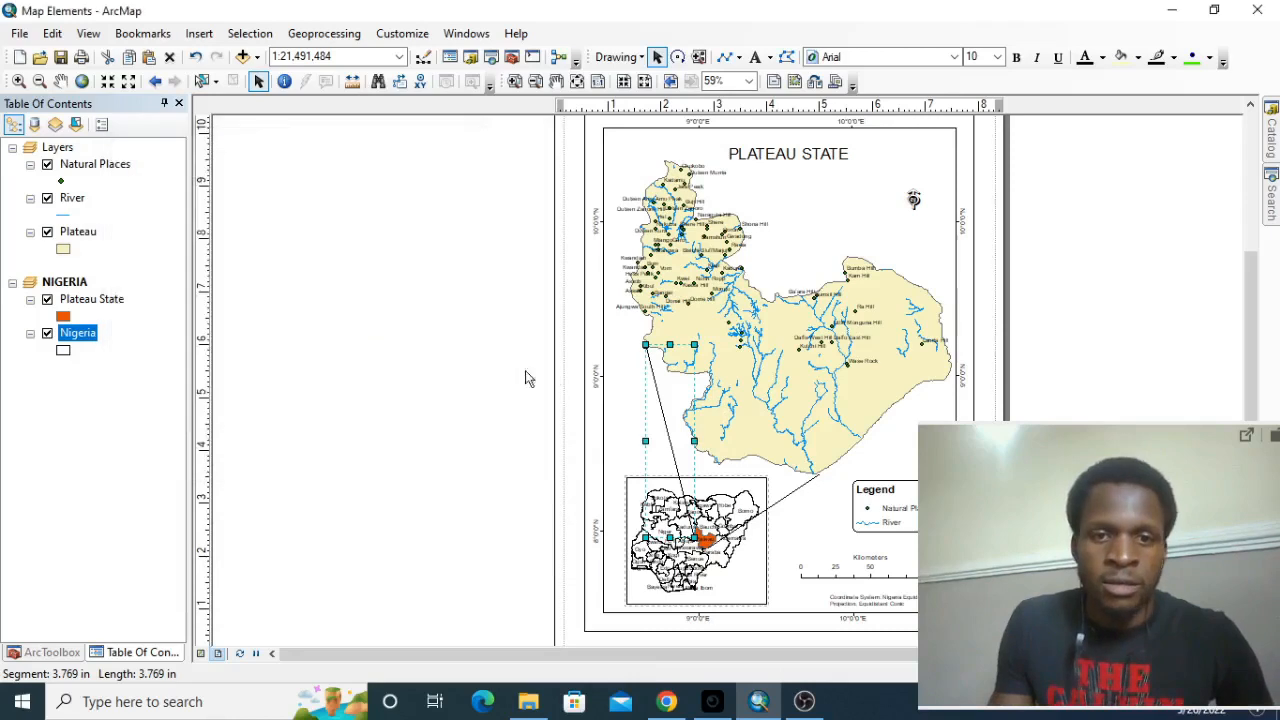
click(529, 378)
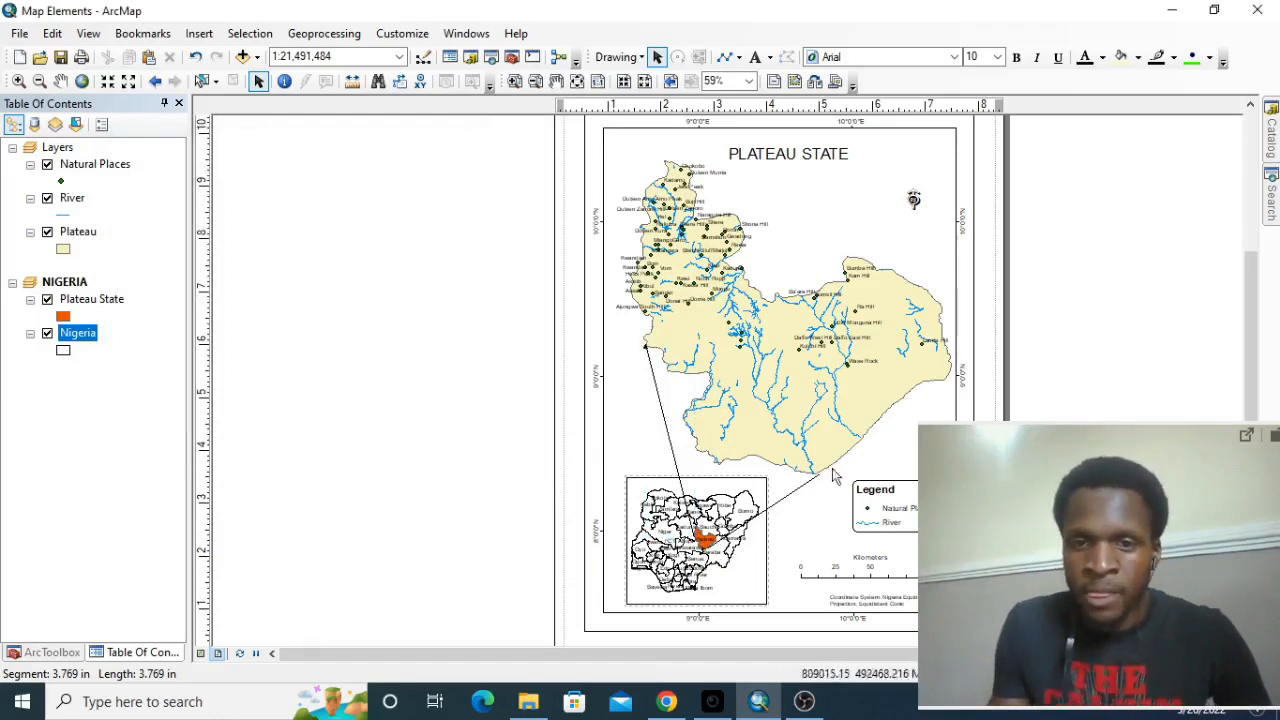
Apply the Arrow at End symbol to the line reaching the map's southern tip.
double_click(789, 496)
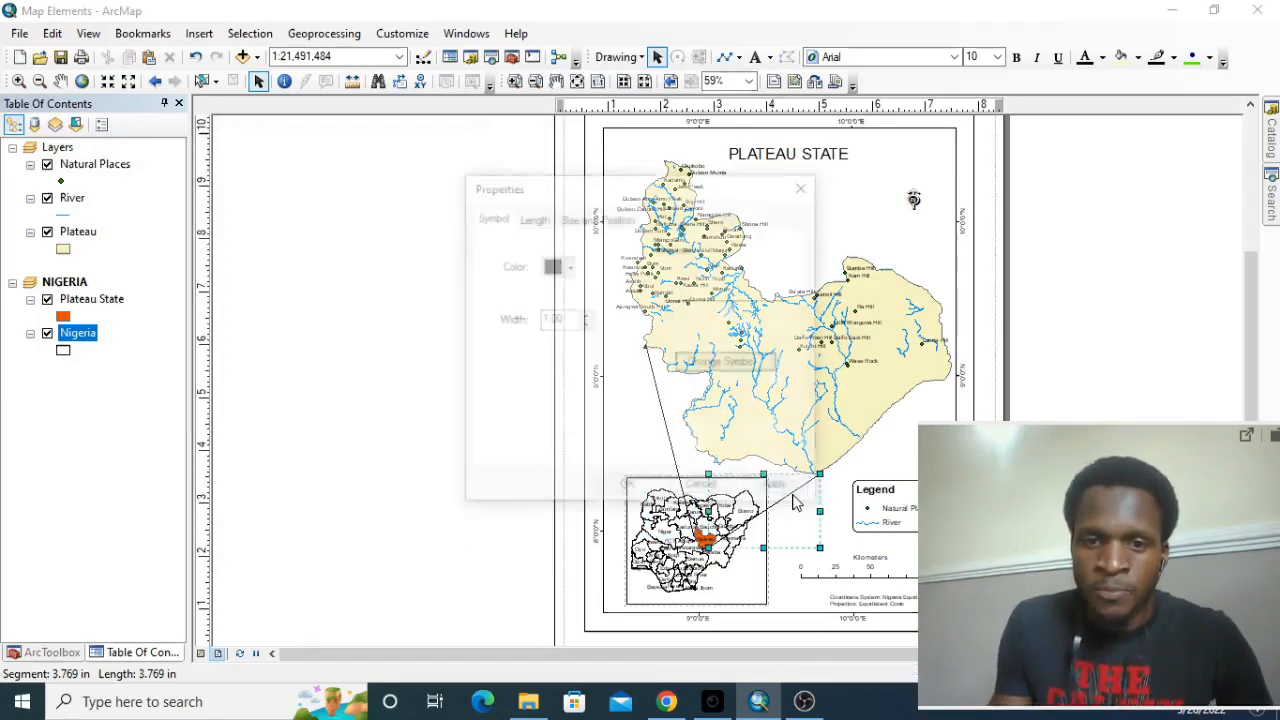
drag(660, 194, 395, 197)
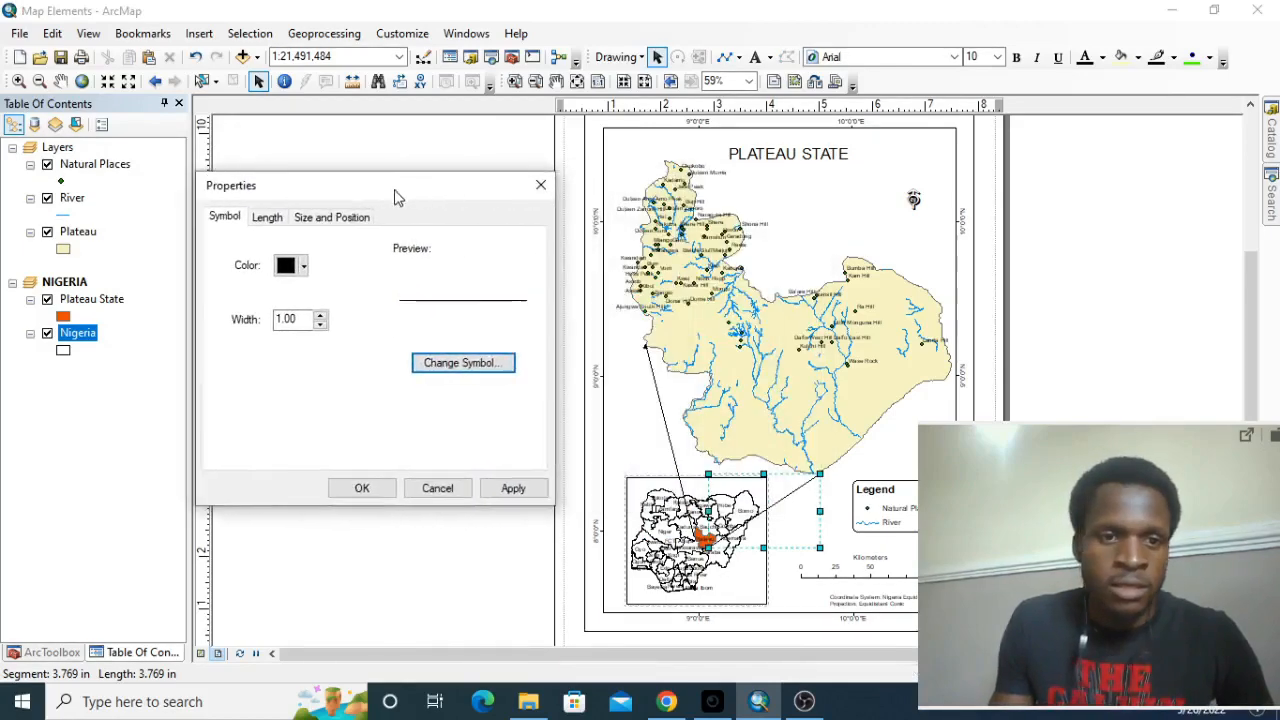
click(462, 361)
scroll(365, 320, down, 10)
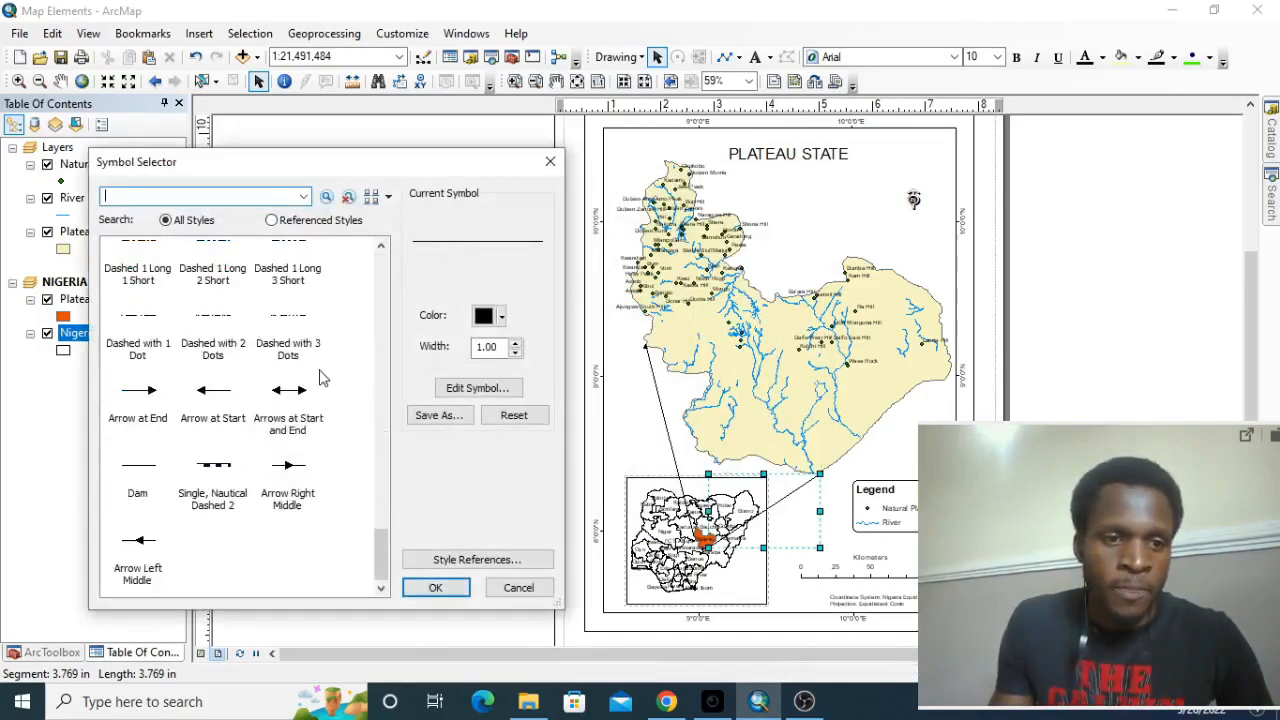
click(143, 395)
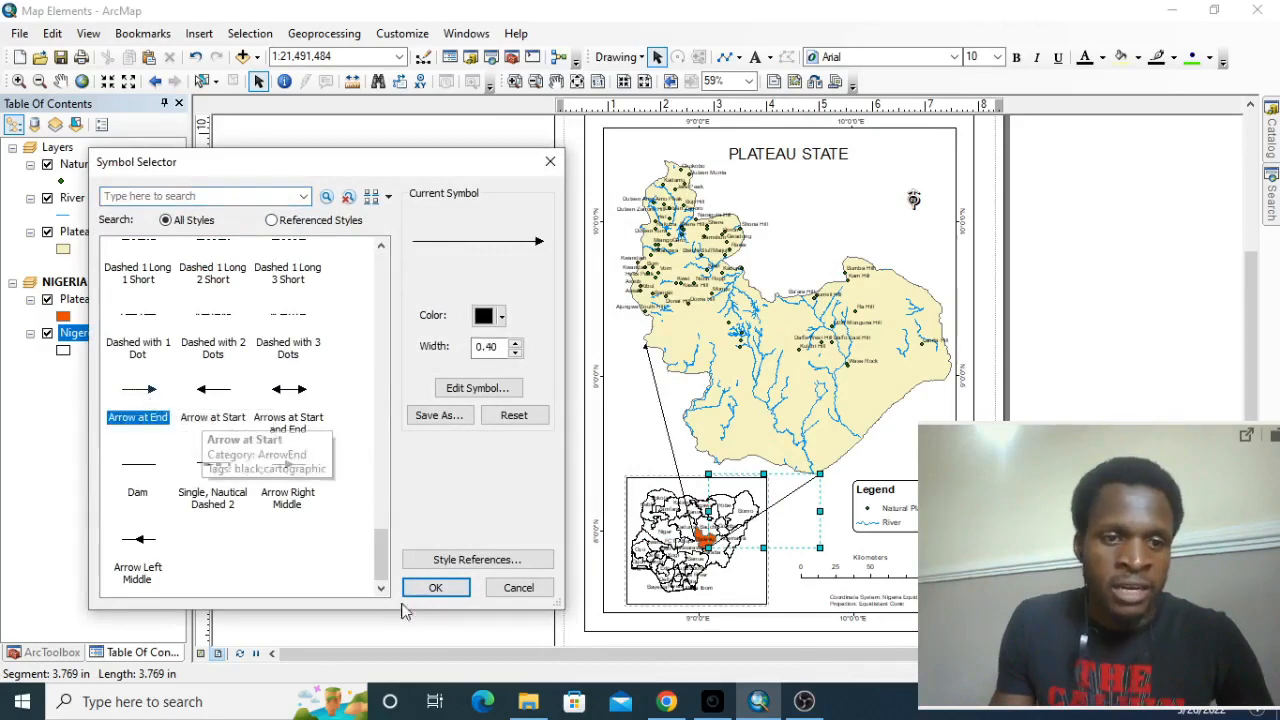
click(435, 587)
click(508, 487)
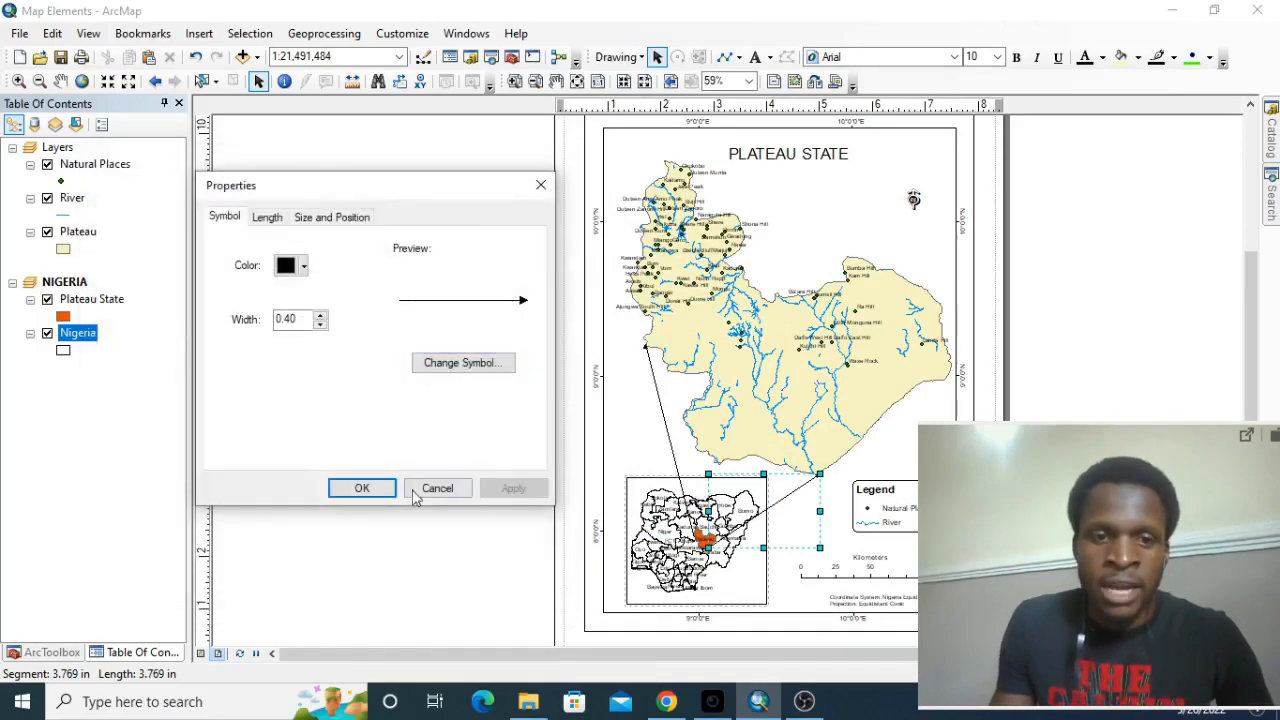
click(388, 492)
click(480, 360)
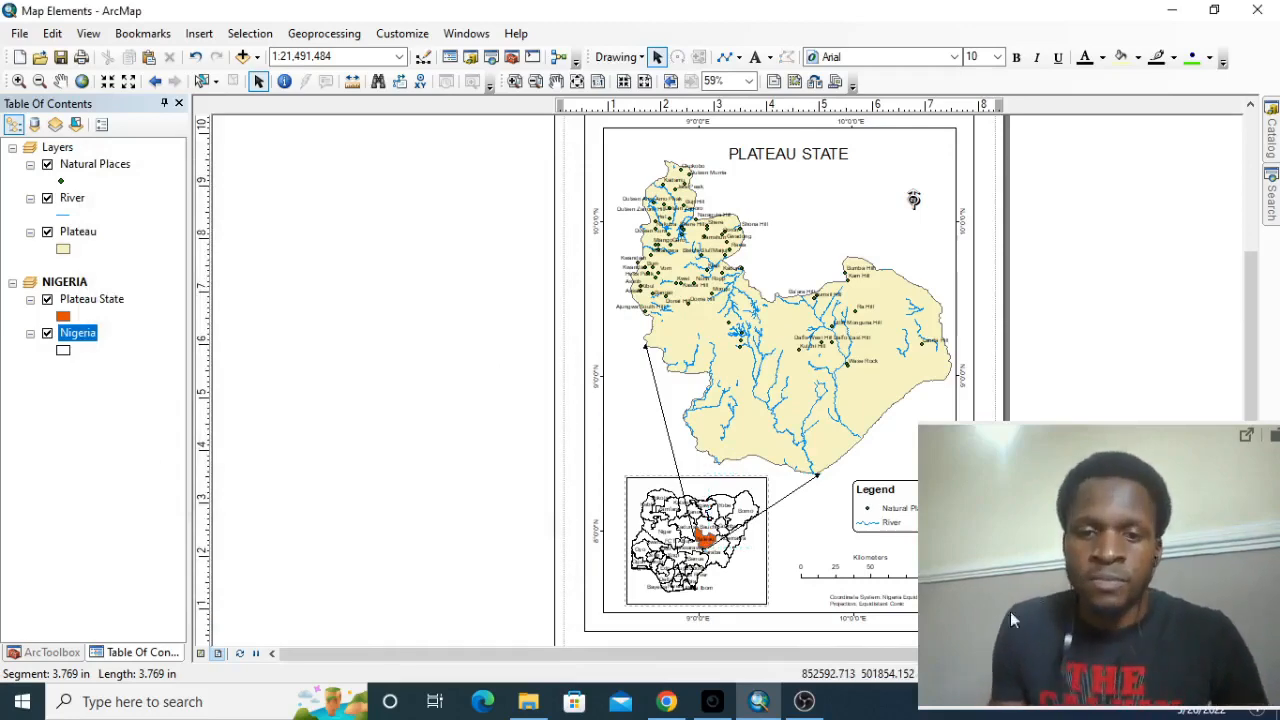
drag(1108, 537, 248, 489)
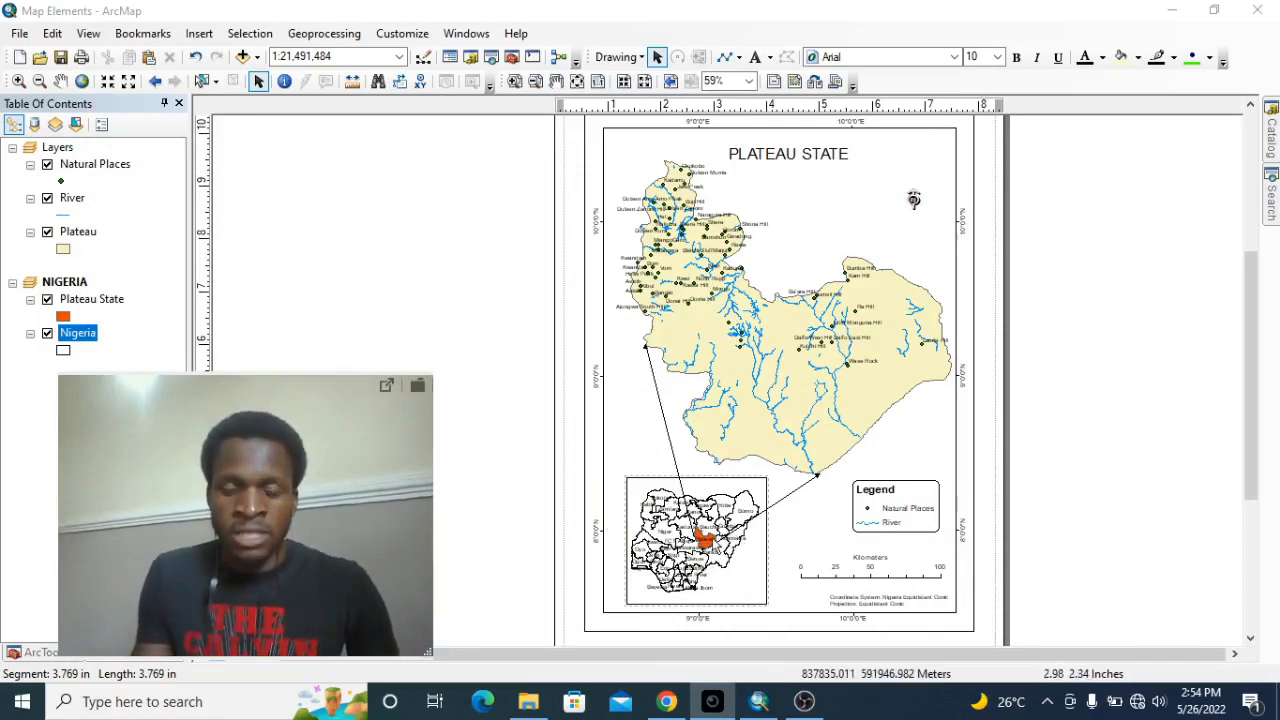
click(700, 525)
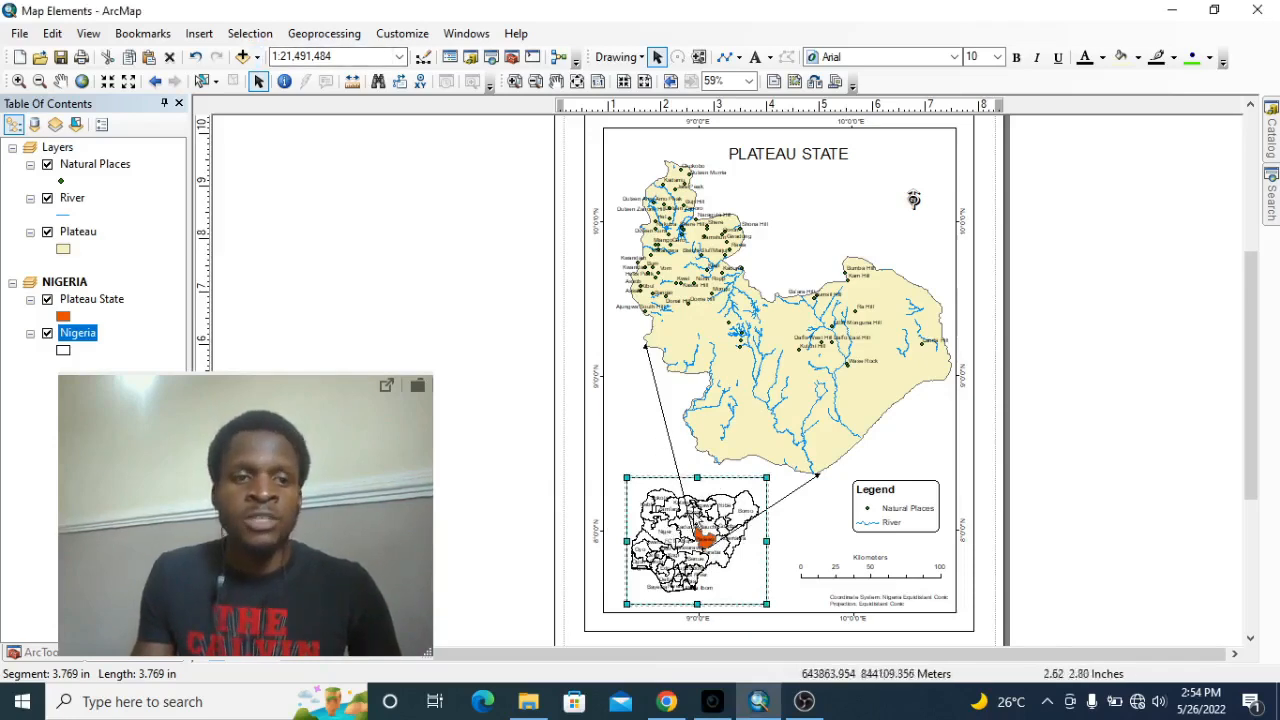
Insert a title, place it in the blank area beside the page, and change its text to NIGERIA.
click(197, 33)
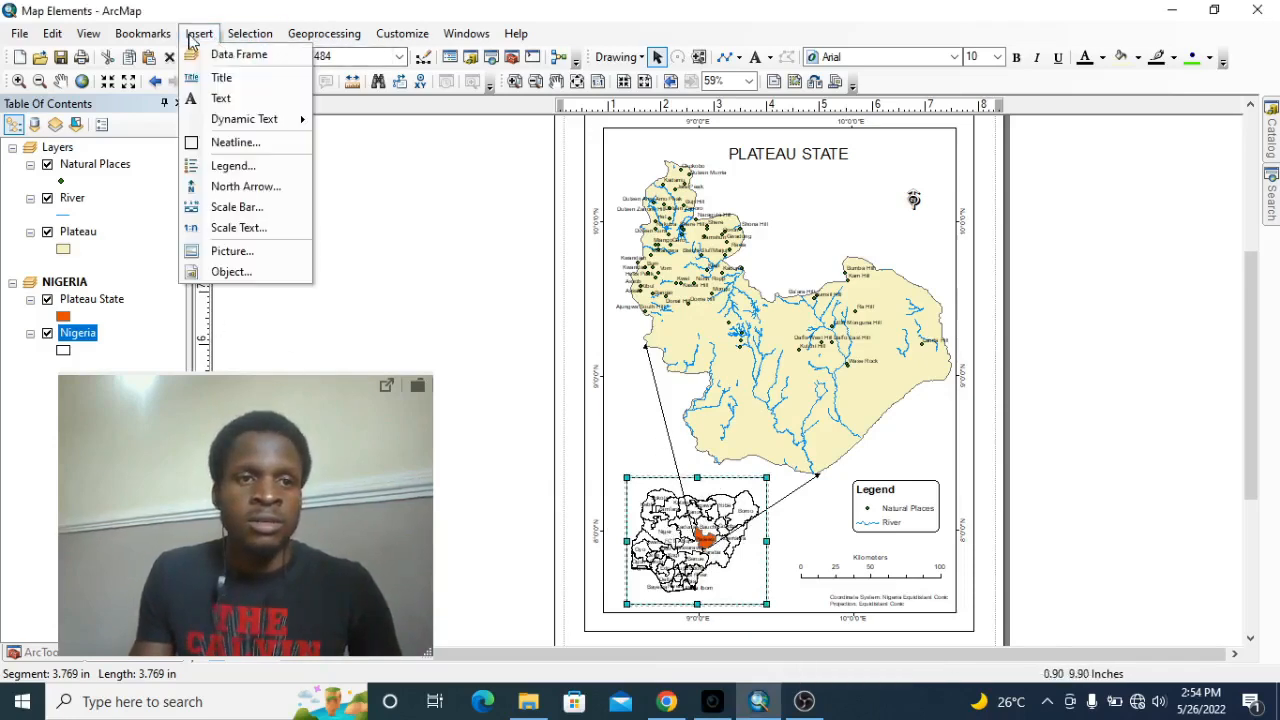
click(224, 78)
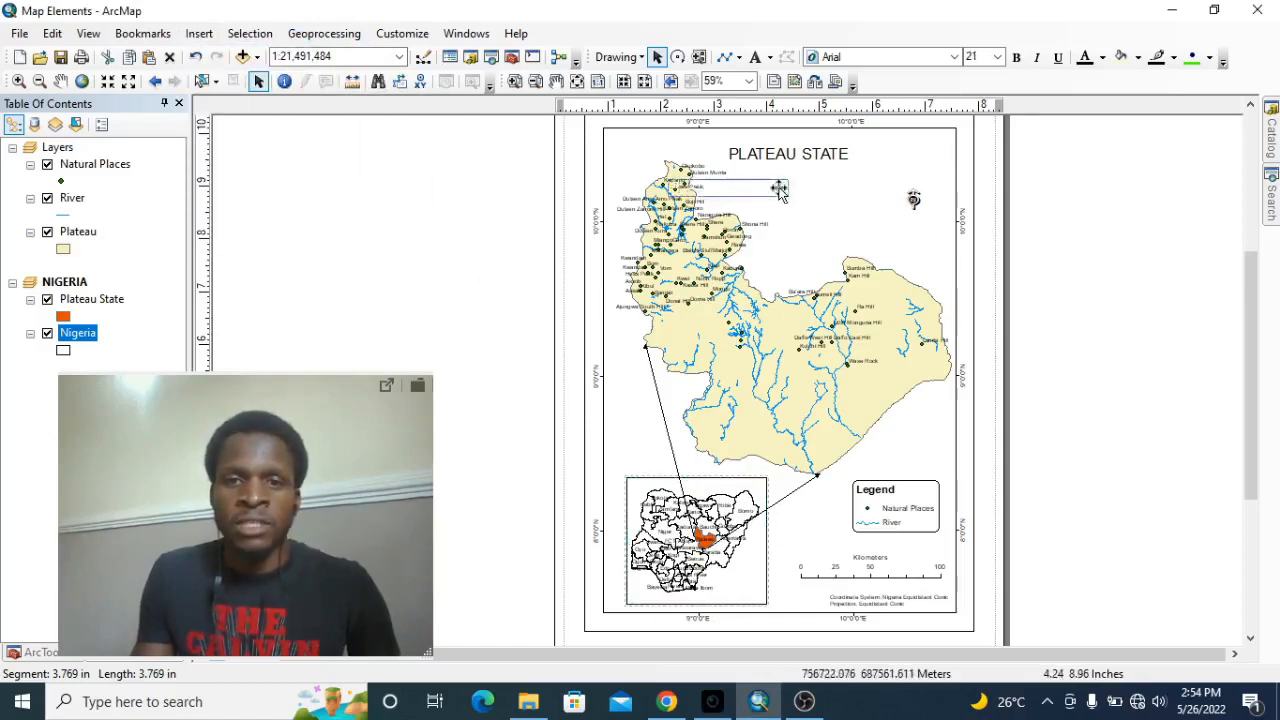
drag(778, 192, 512, 322)
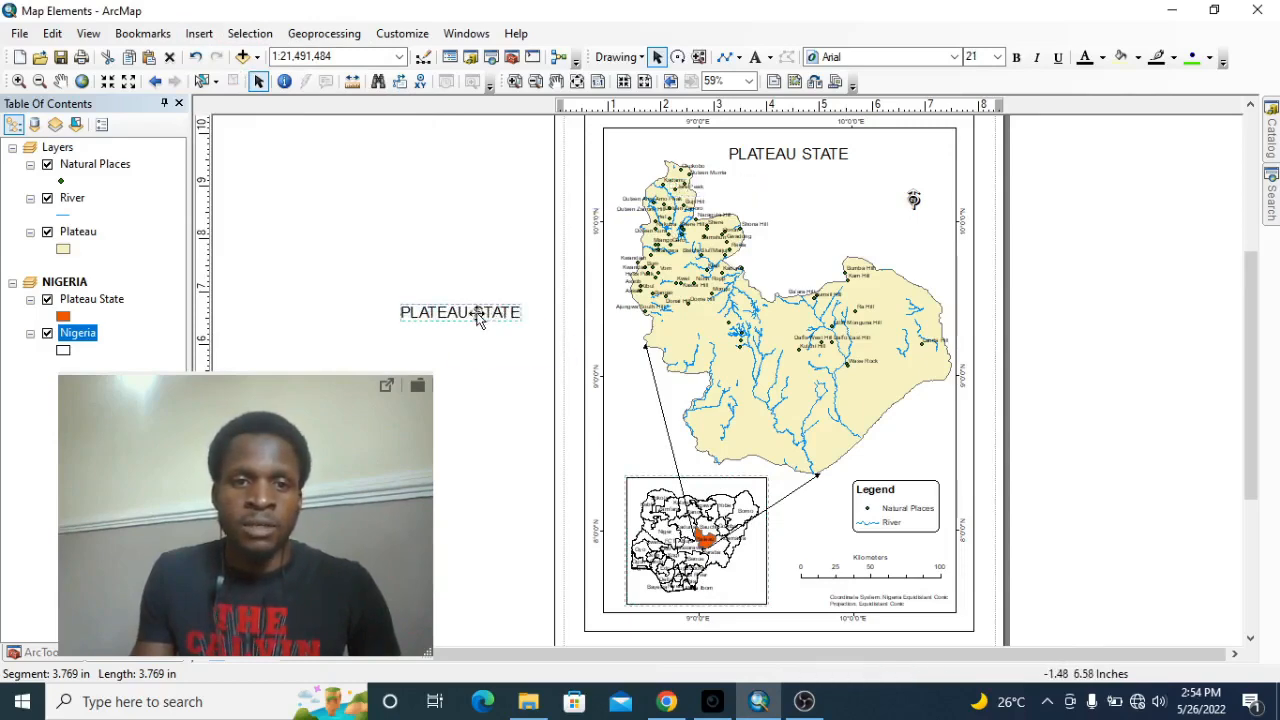
double_click(472, 312)
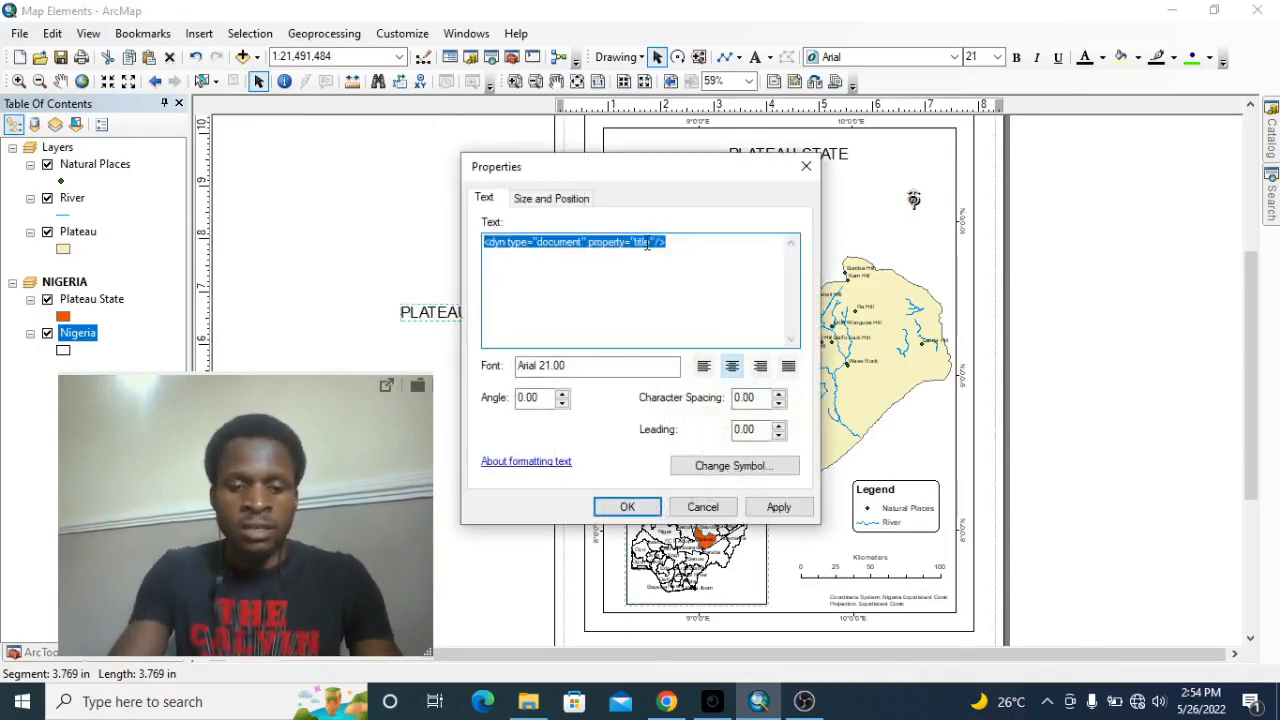
text(NIGERIA)
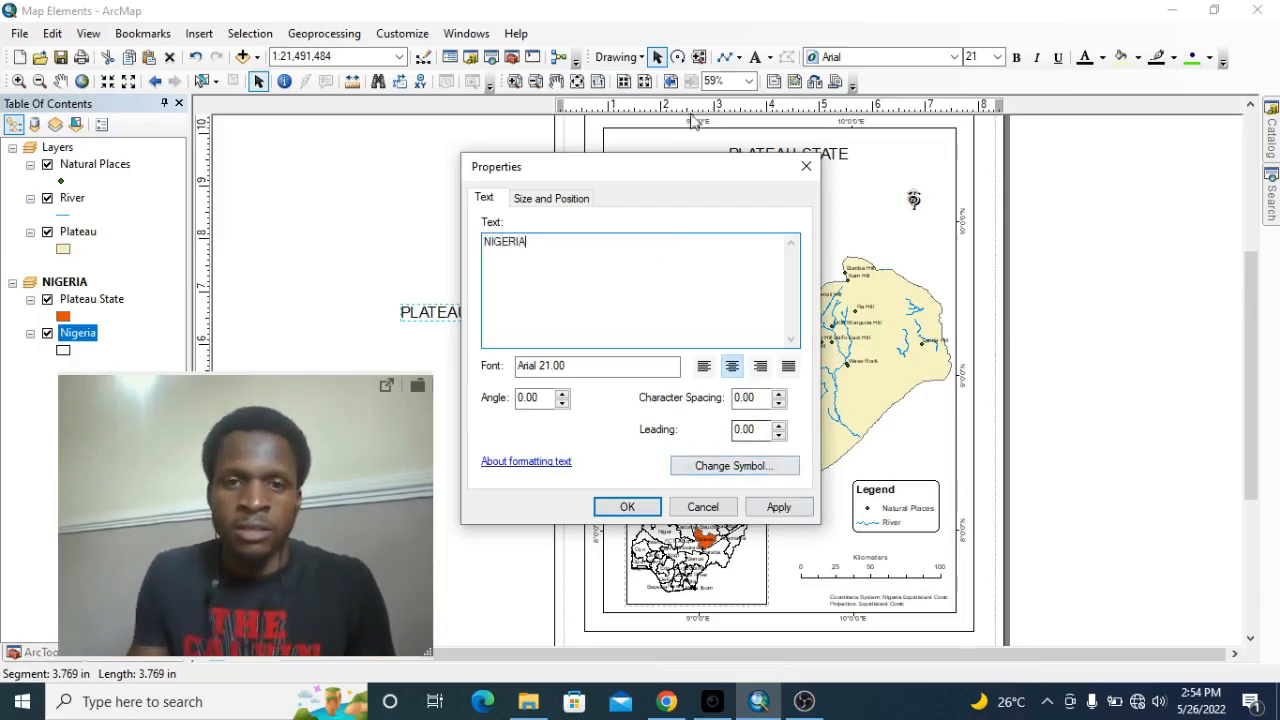
drag(657, 178, 1069, 153)
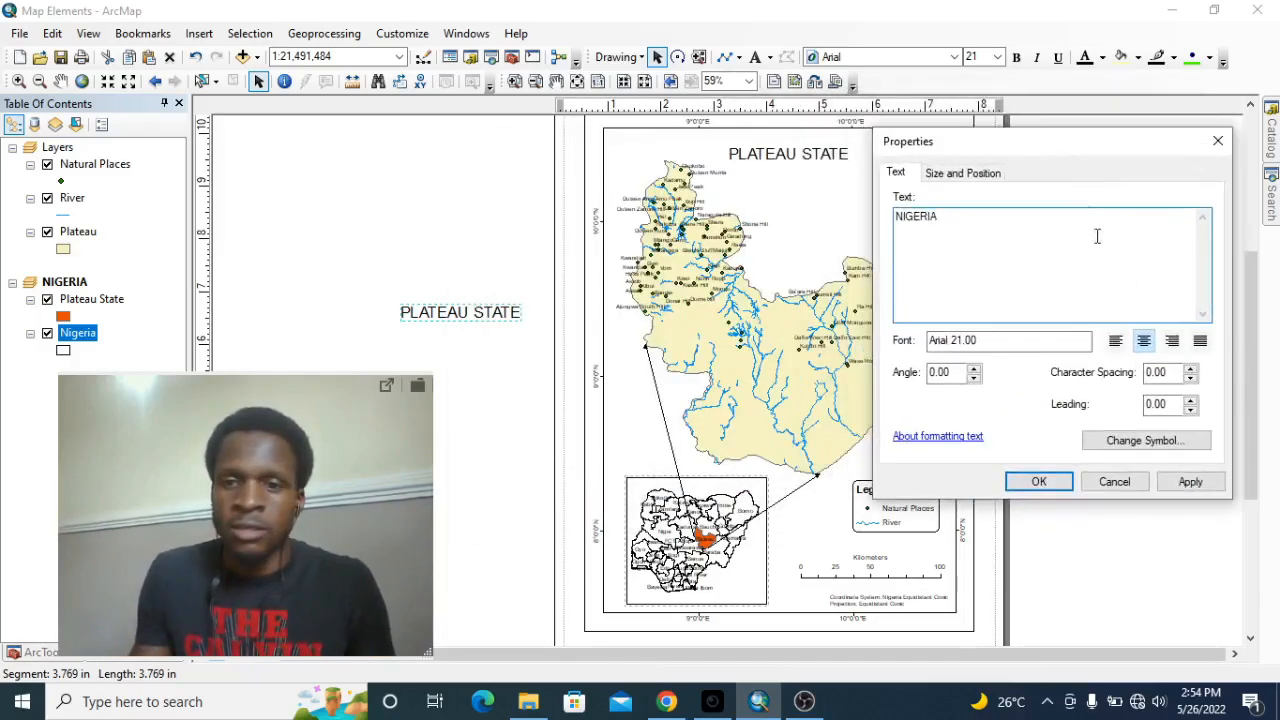
click(1190, 484)
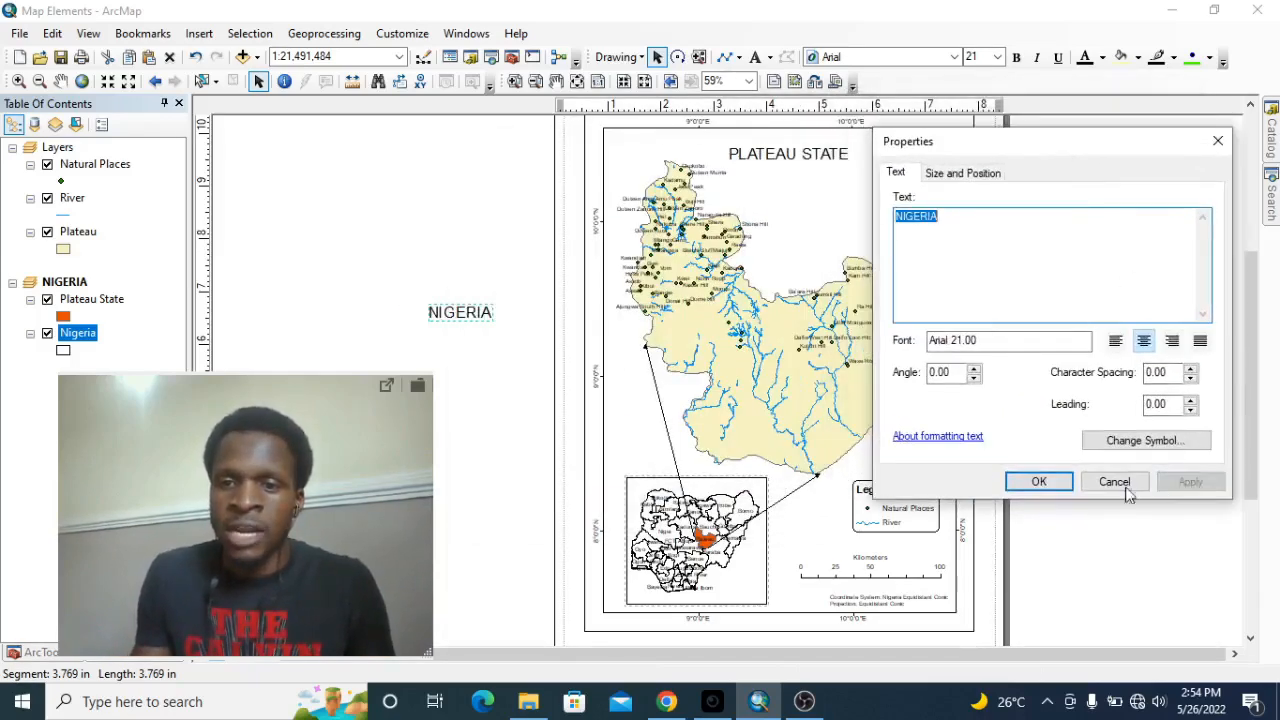
click(1038, 483)
Move the NIGERIA text closer to the layout page and set its font size to 16.
drag(471, 320, 514, 423)
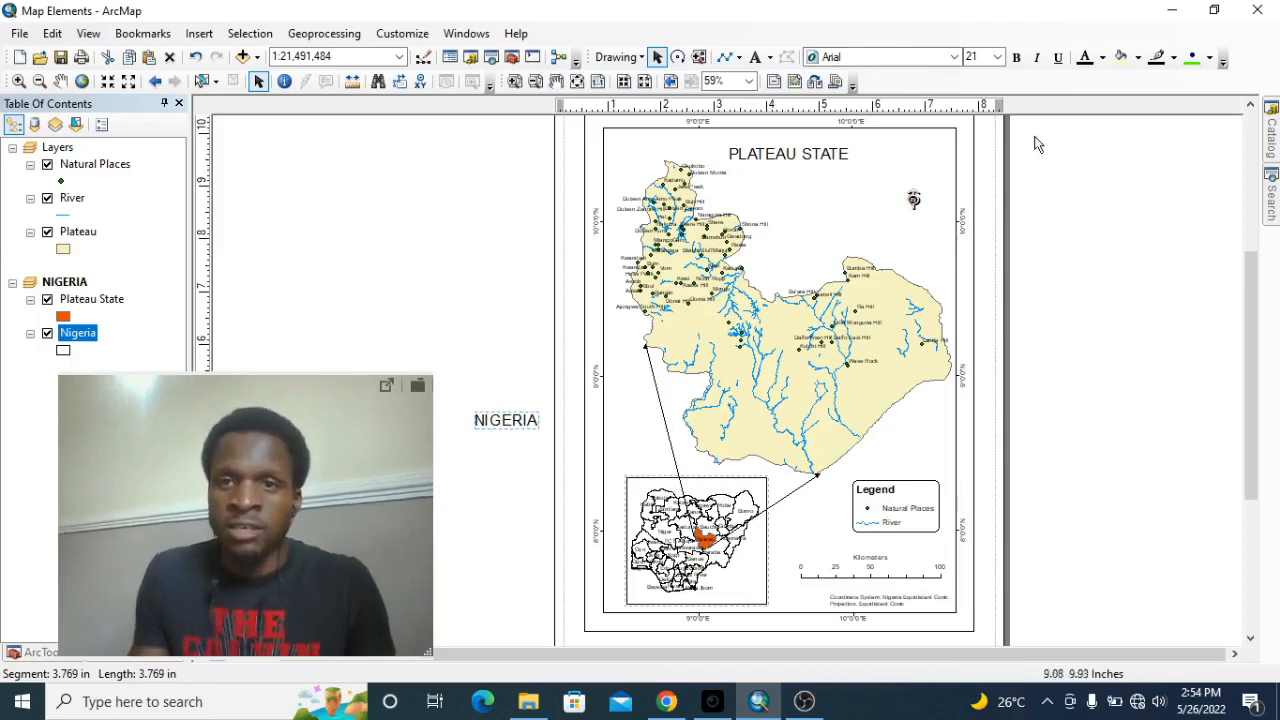
click(998, 57)
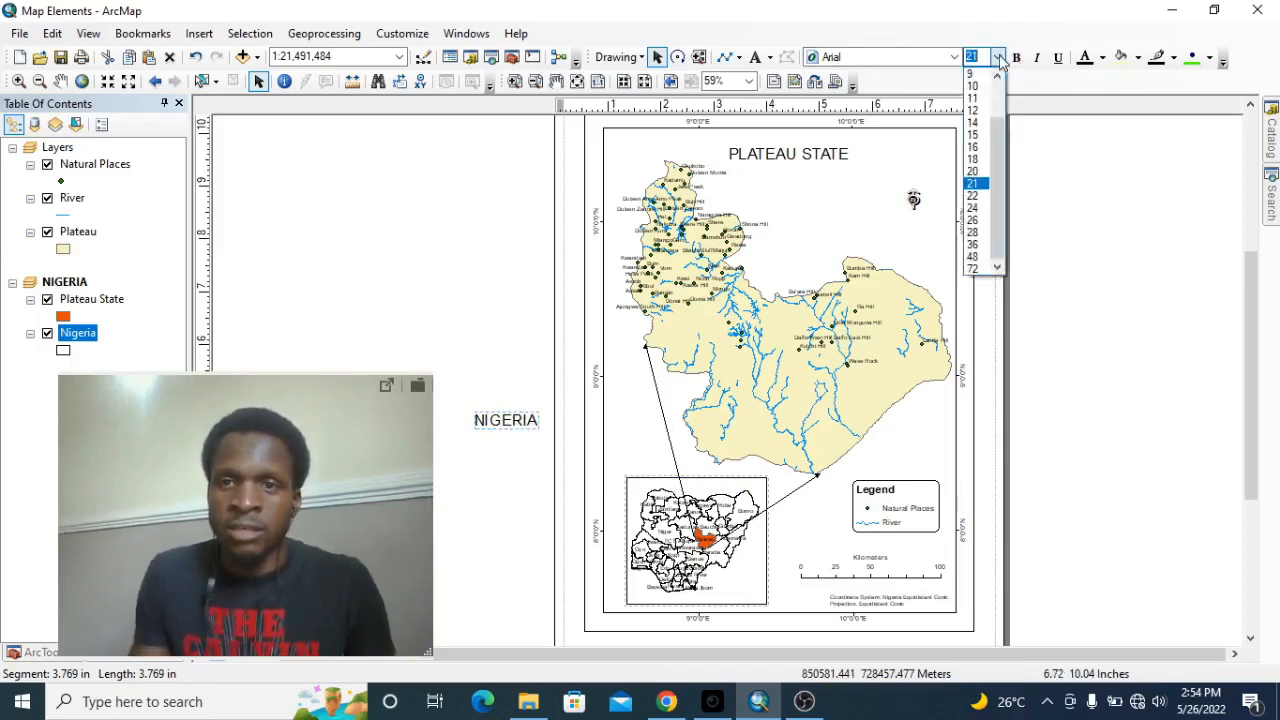
click(975, 122)
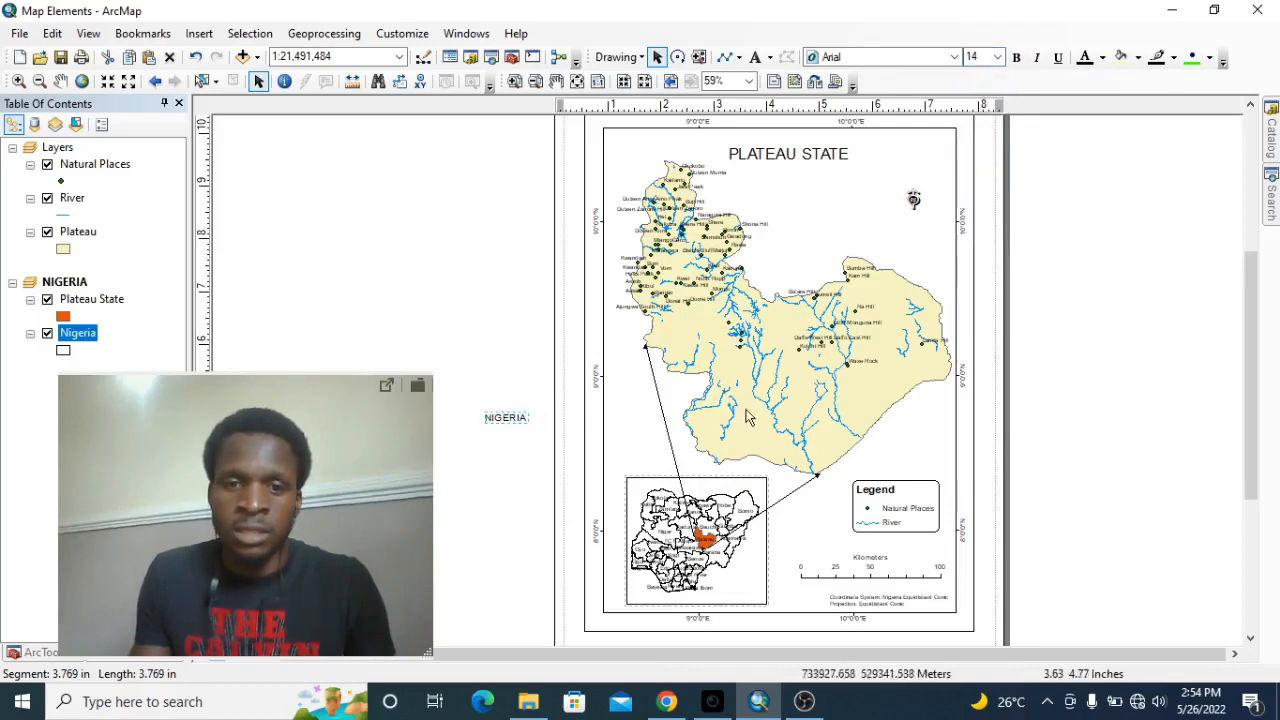
click(998, 57)
click(975, 136)
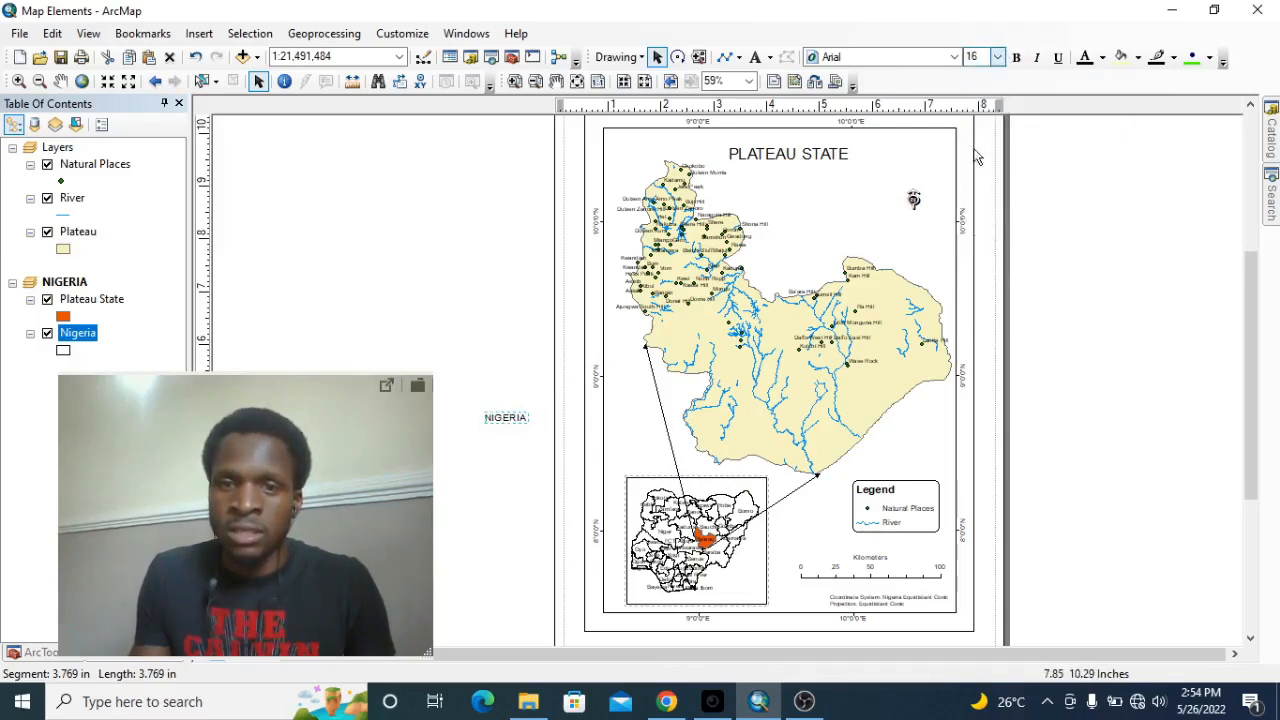
Position the NIGERIA label inside the upper part of the inset frame and make it bold.
drag(520, 418, 726, 488)
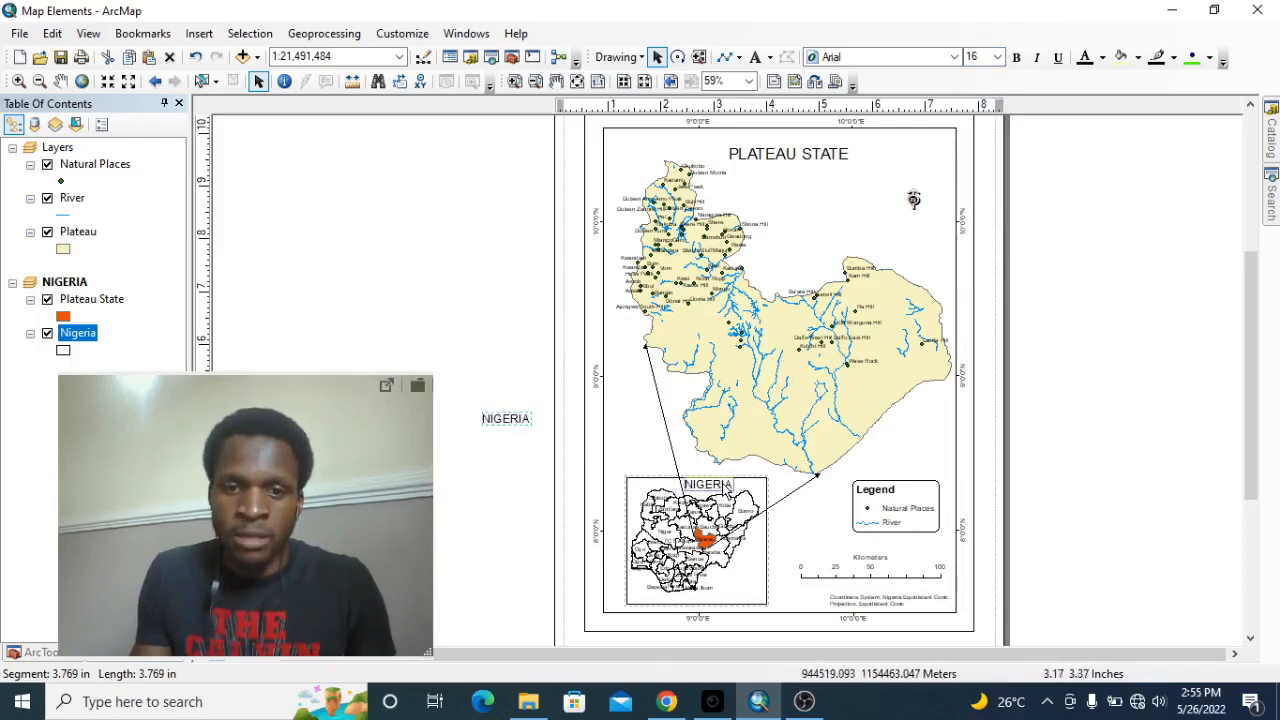
drag(726, 489, 724, 489)
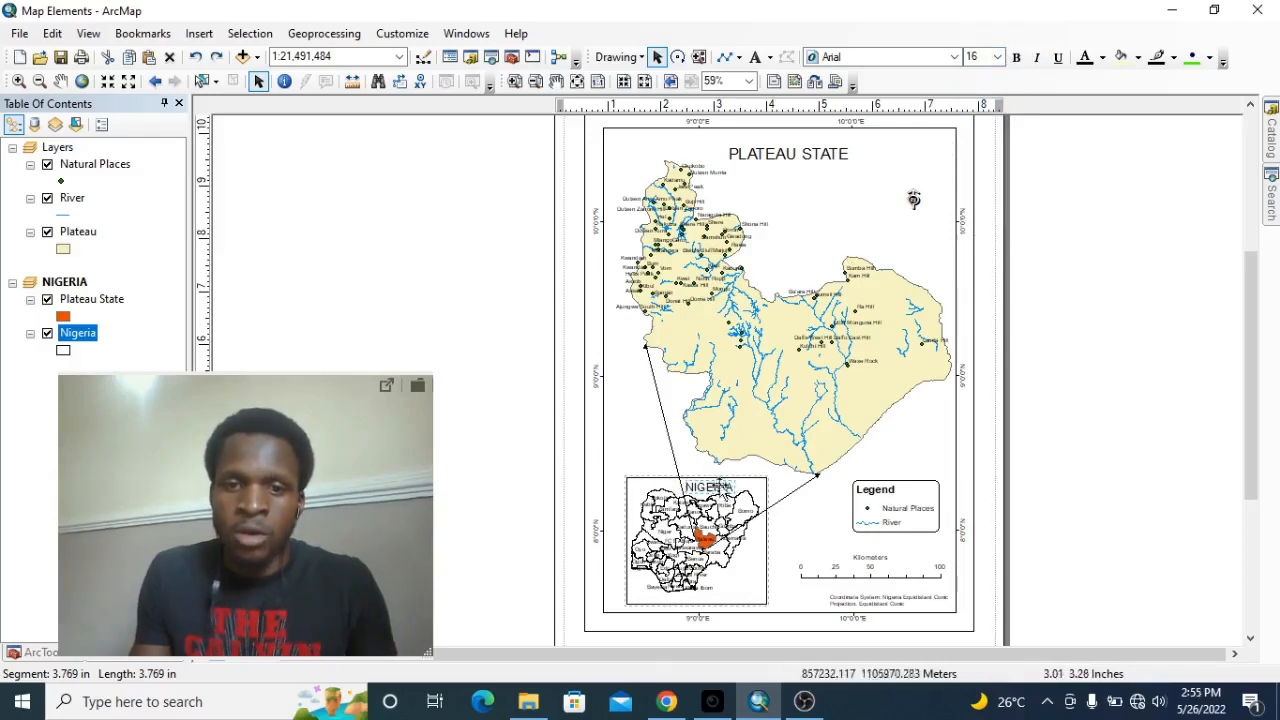
click(1017, 58)
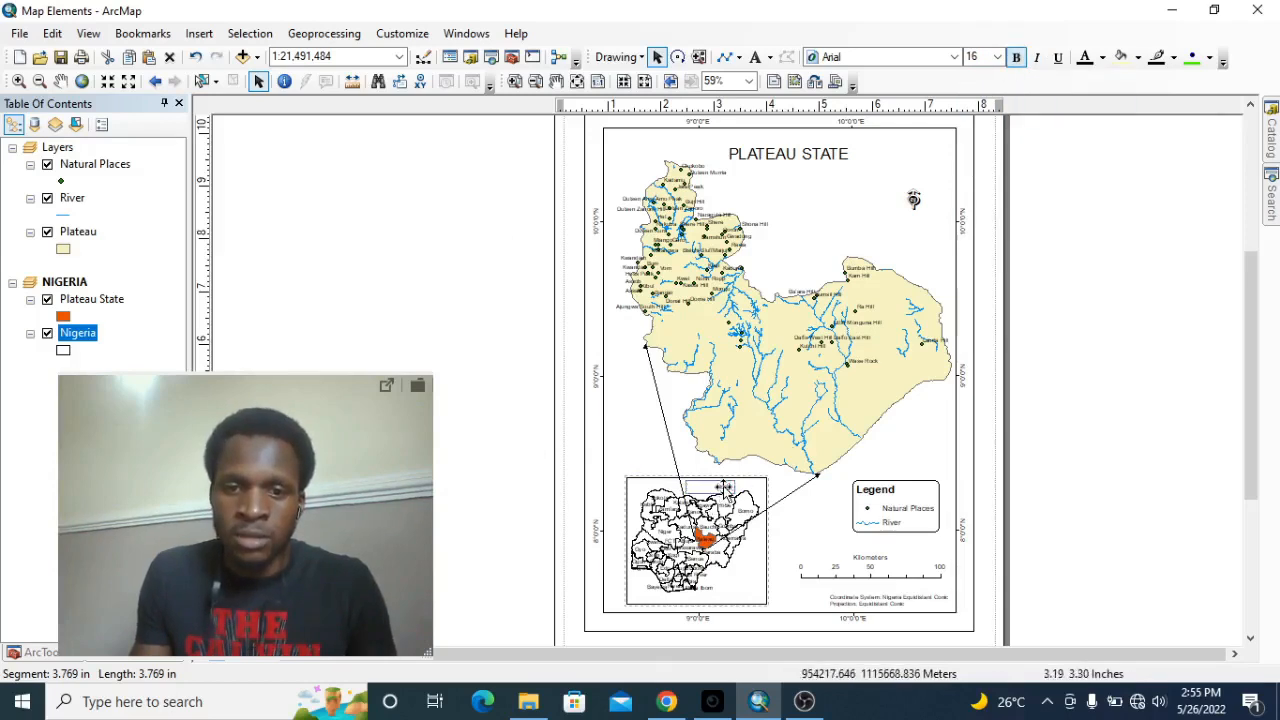
drag(724, 488, 722, 487)
click(1159, 343)
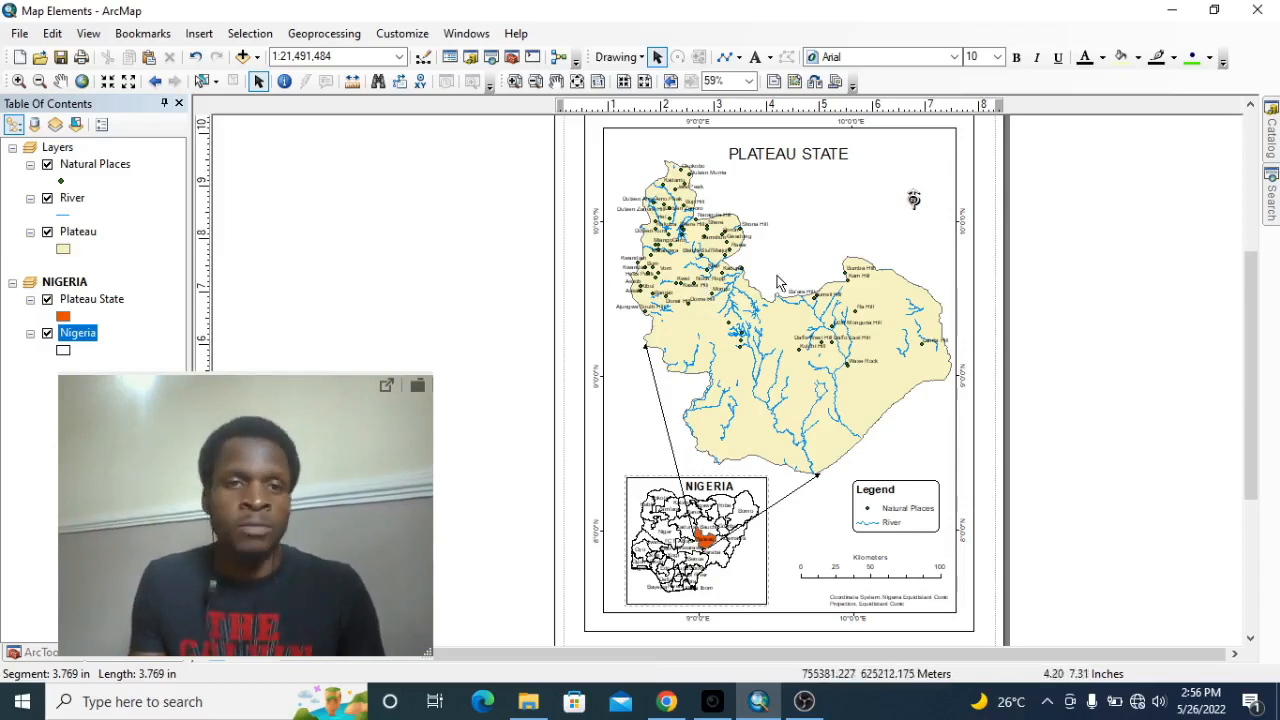
drag(230, 390, 1057, 417)
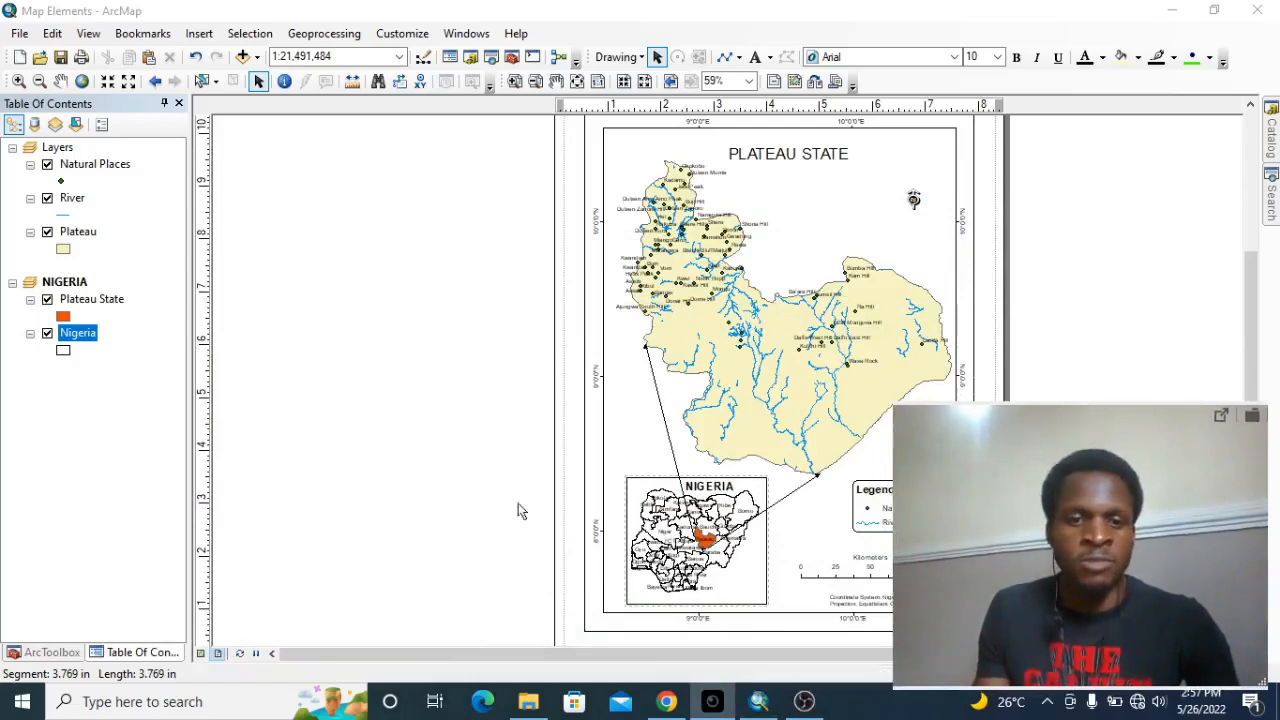
Start exporting the map and choose the Maps folder inside MapInstinct on Local Disk (C:) as the destination.
click(19, 33)
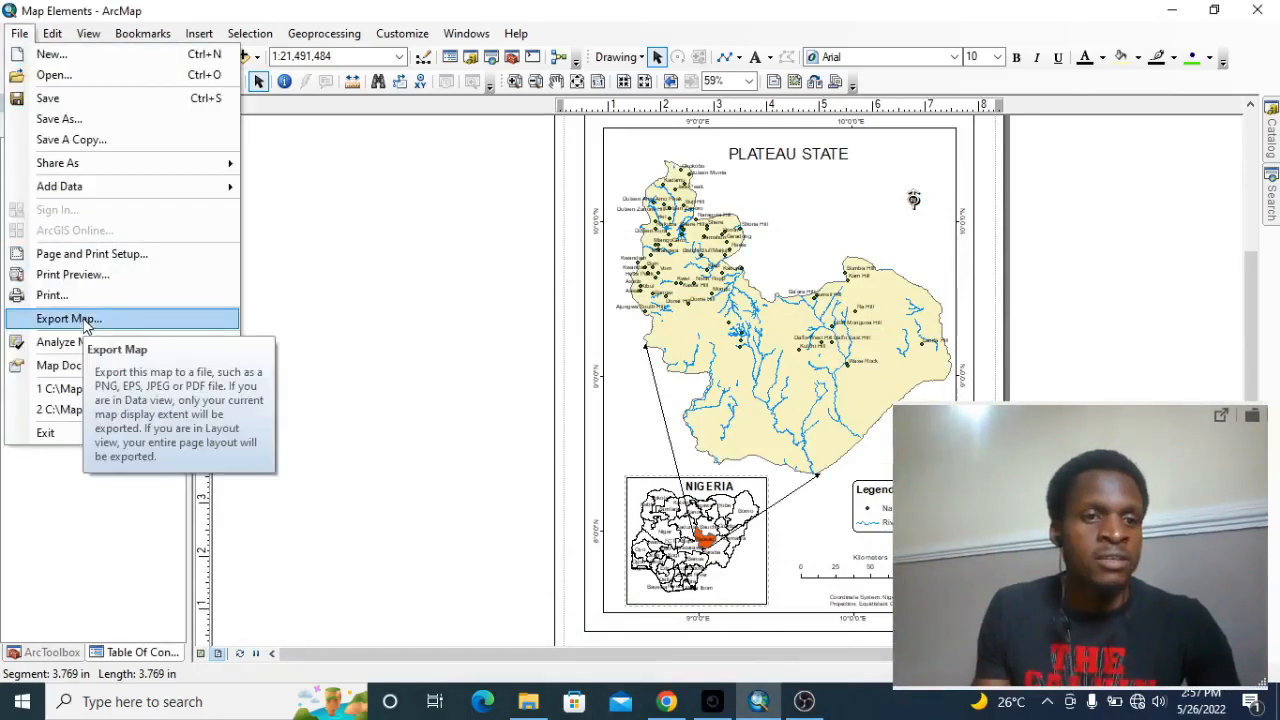
click(68, 318)
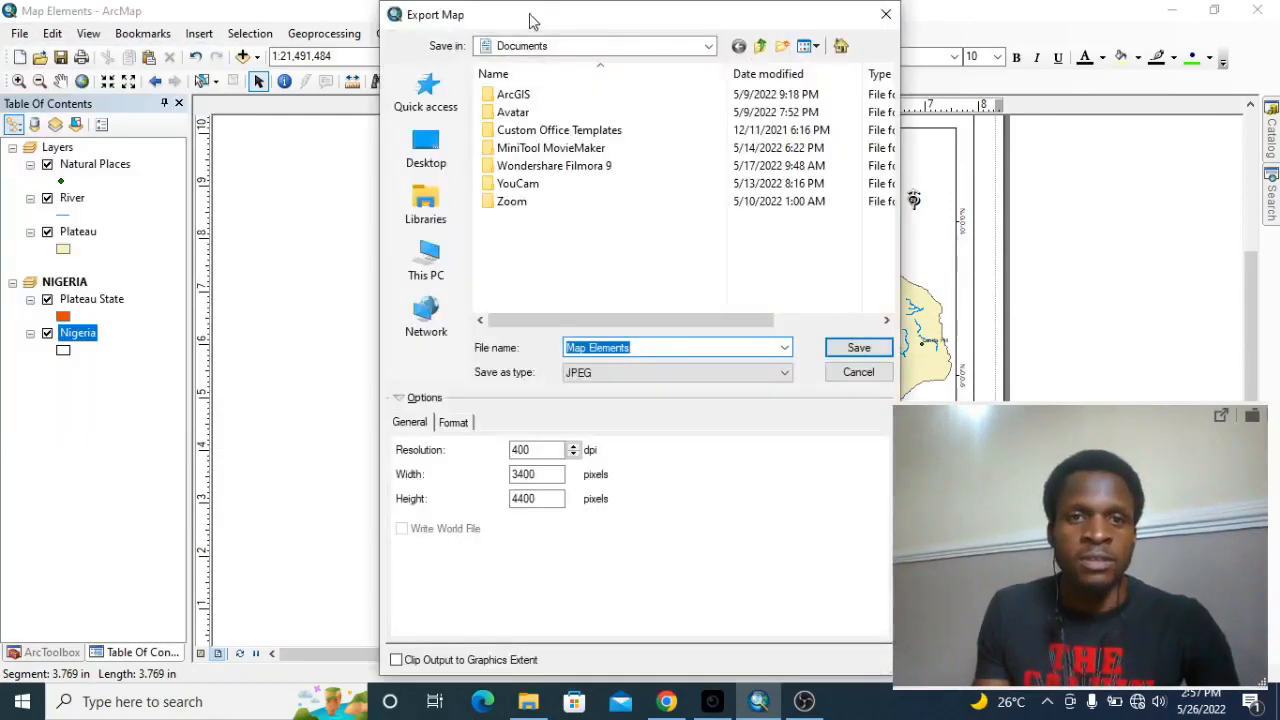
click(433, 262)
scroll(614, 246, down, 5)
double_click(560, 248)
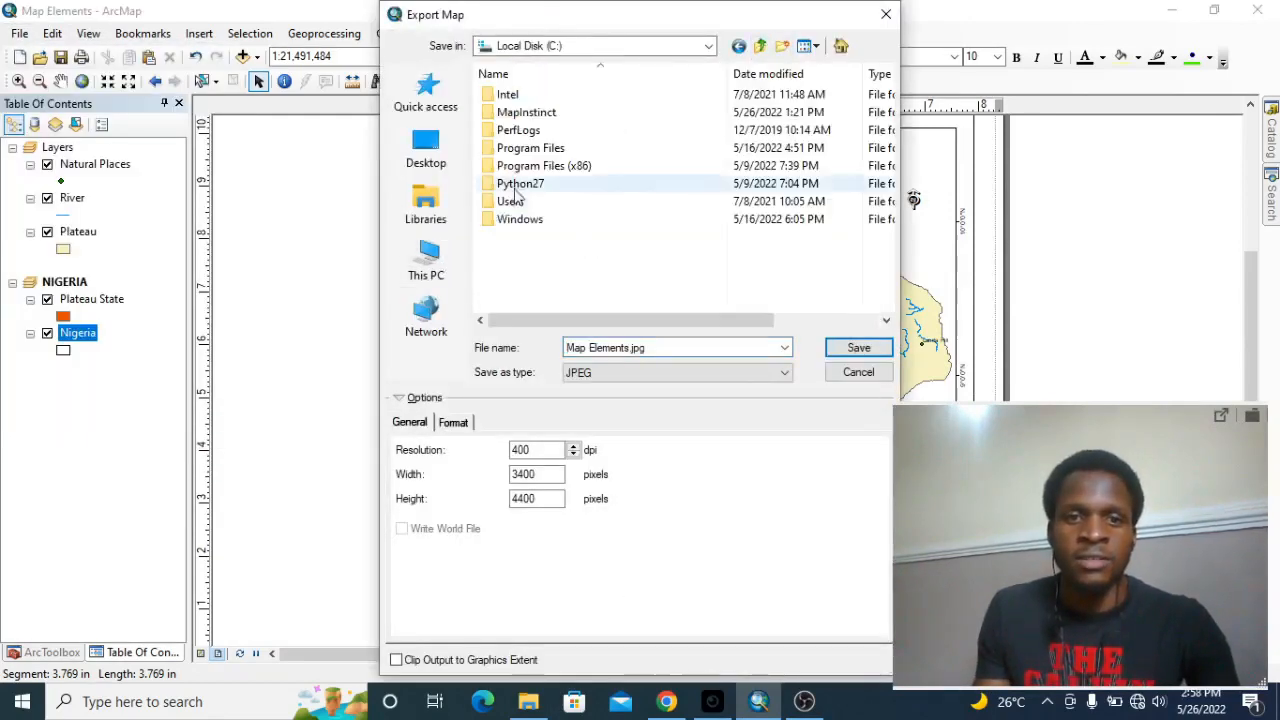
double_click(529, 113)
double_click(525, 96)
click(739, 46)
double_click(512, 113)
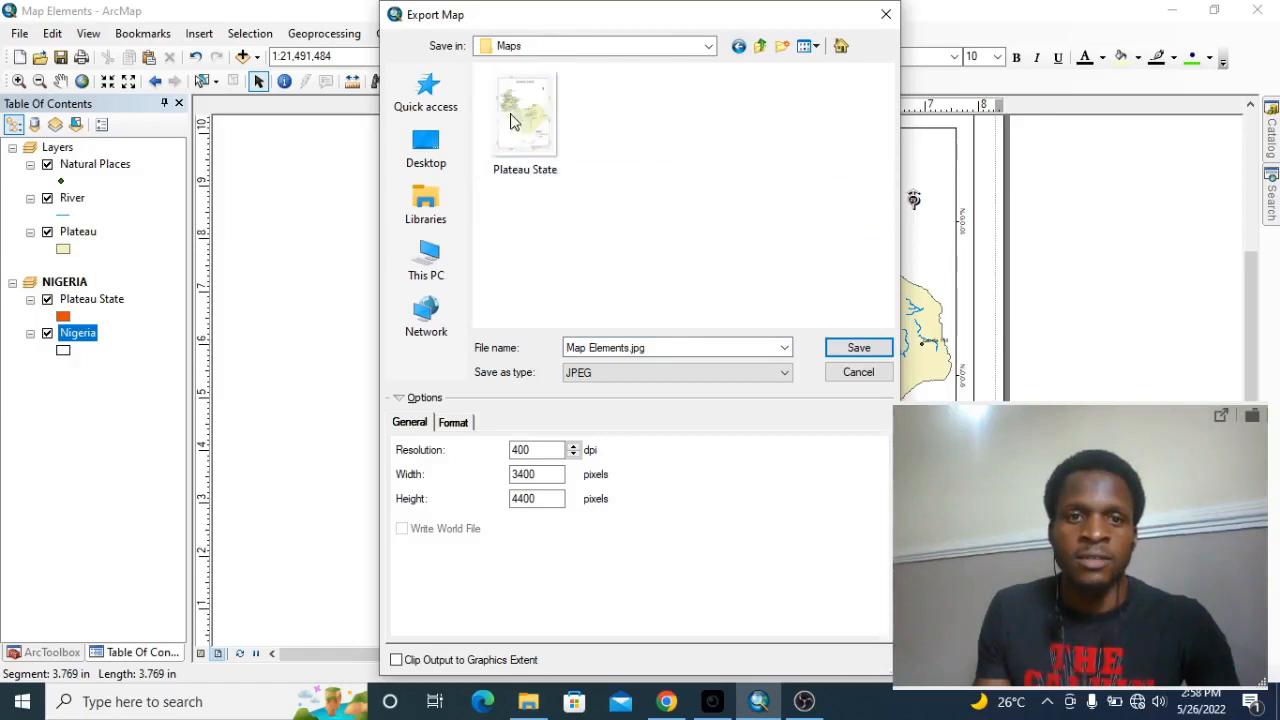
Name the export file Map Inset and save it as a JPEG.
click(673, 347)
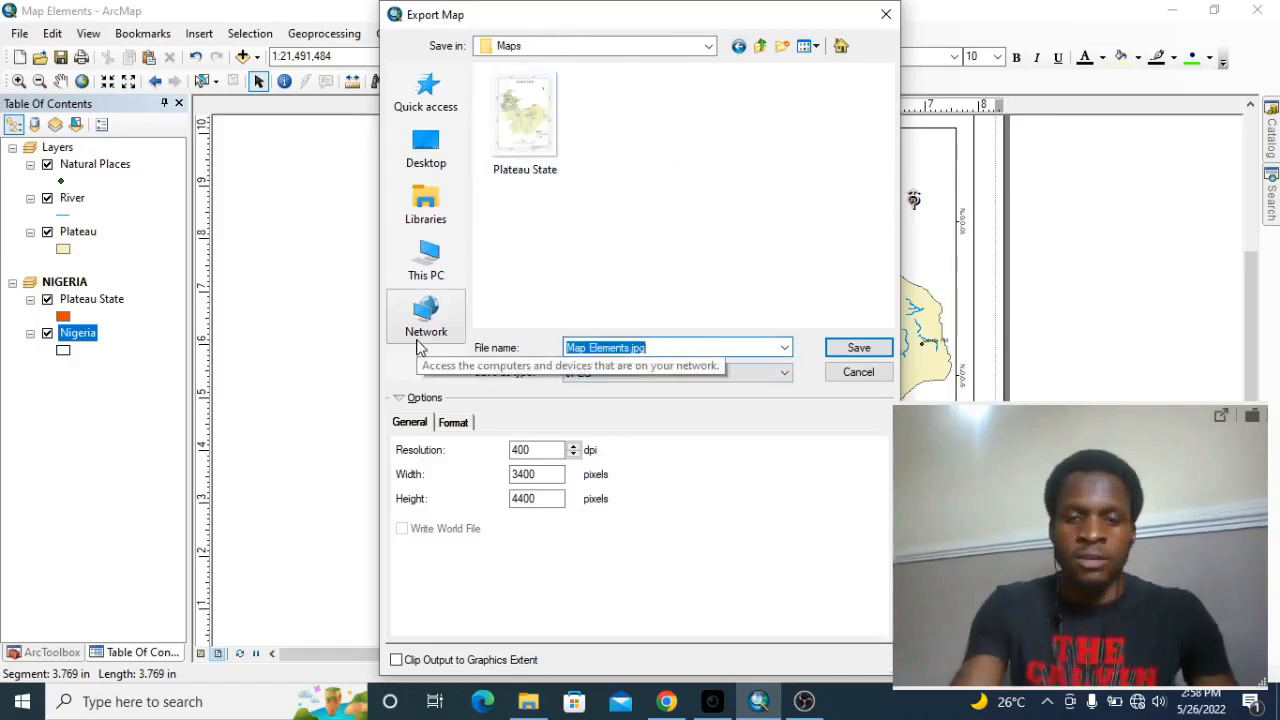
text(M)
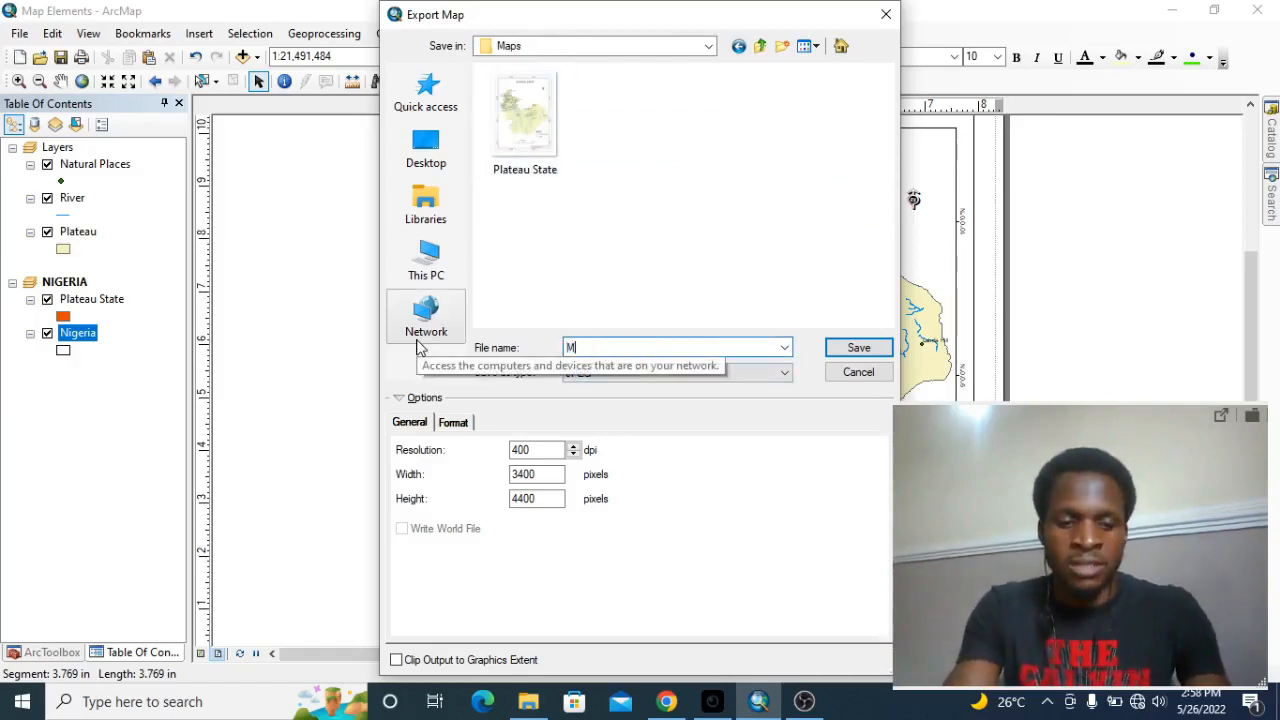
text(ap I)
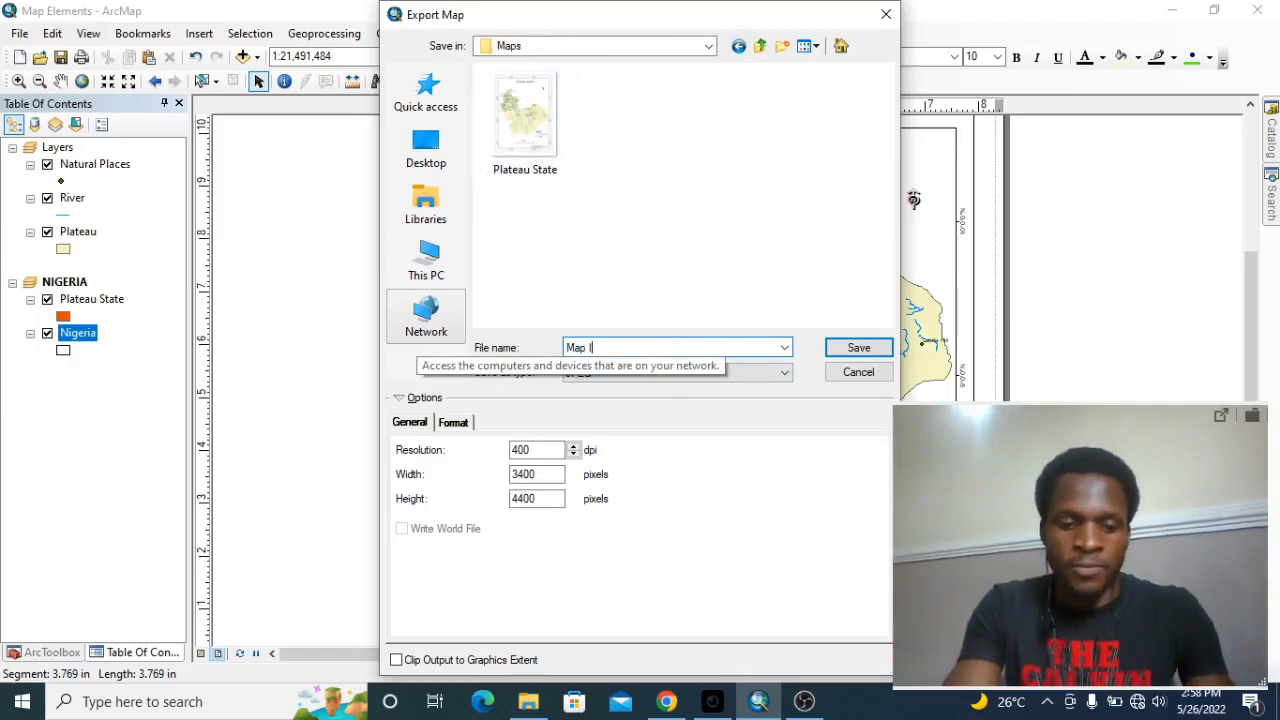
text(nset)
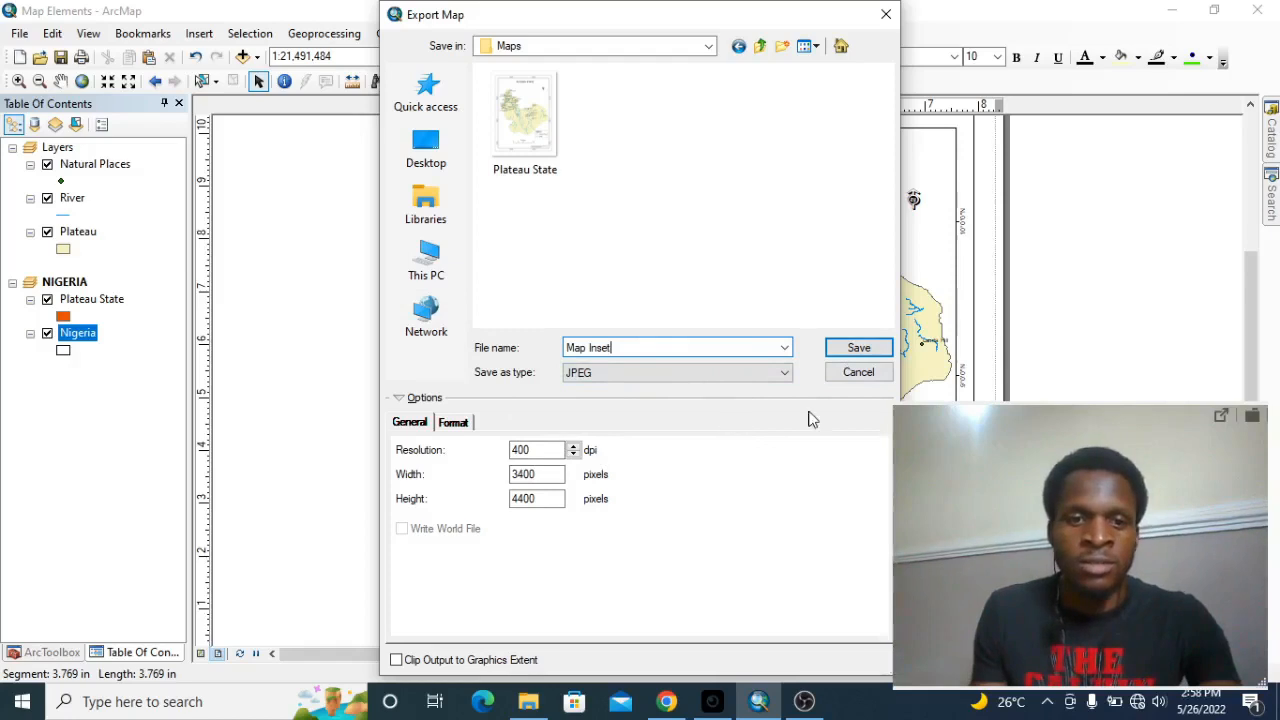
click(857, 350)
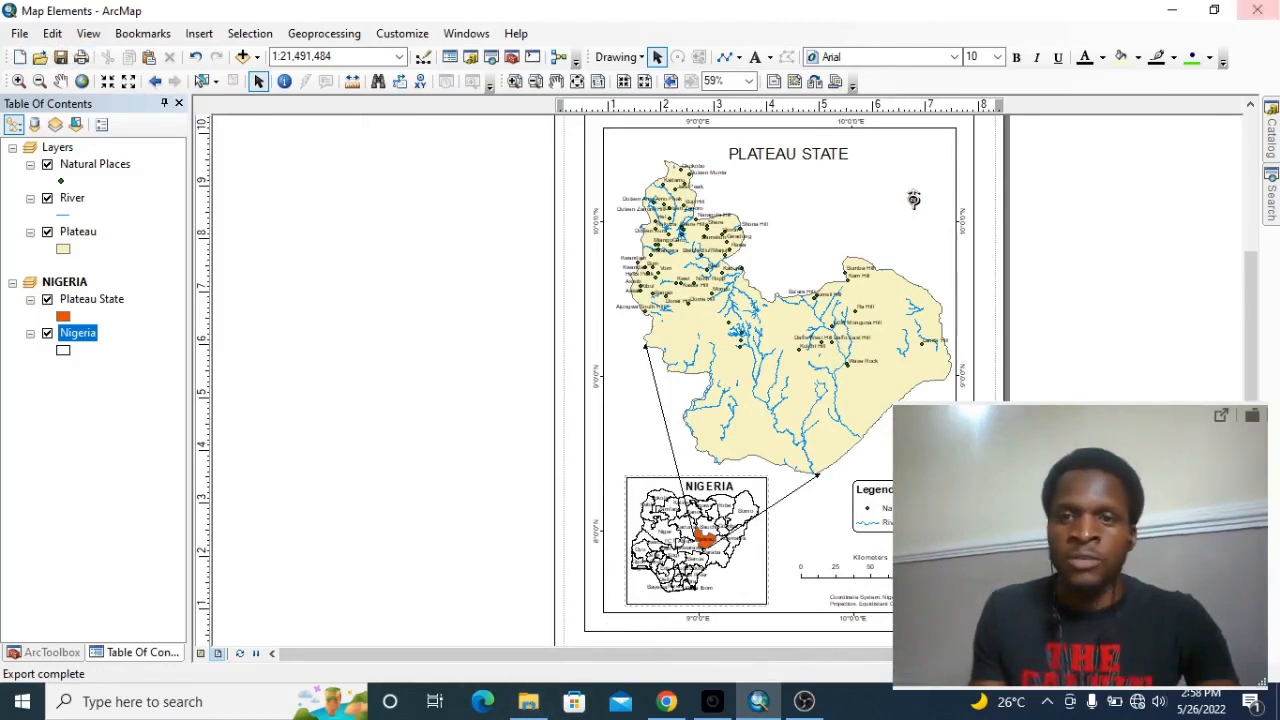
Switch to File Explorer and open the exported Map Inset image from the MapInstinct Maps folder.
click(1177, 14)
double_click(215, 209)
click(86, 148)
double_click(209, 230)
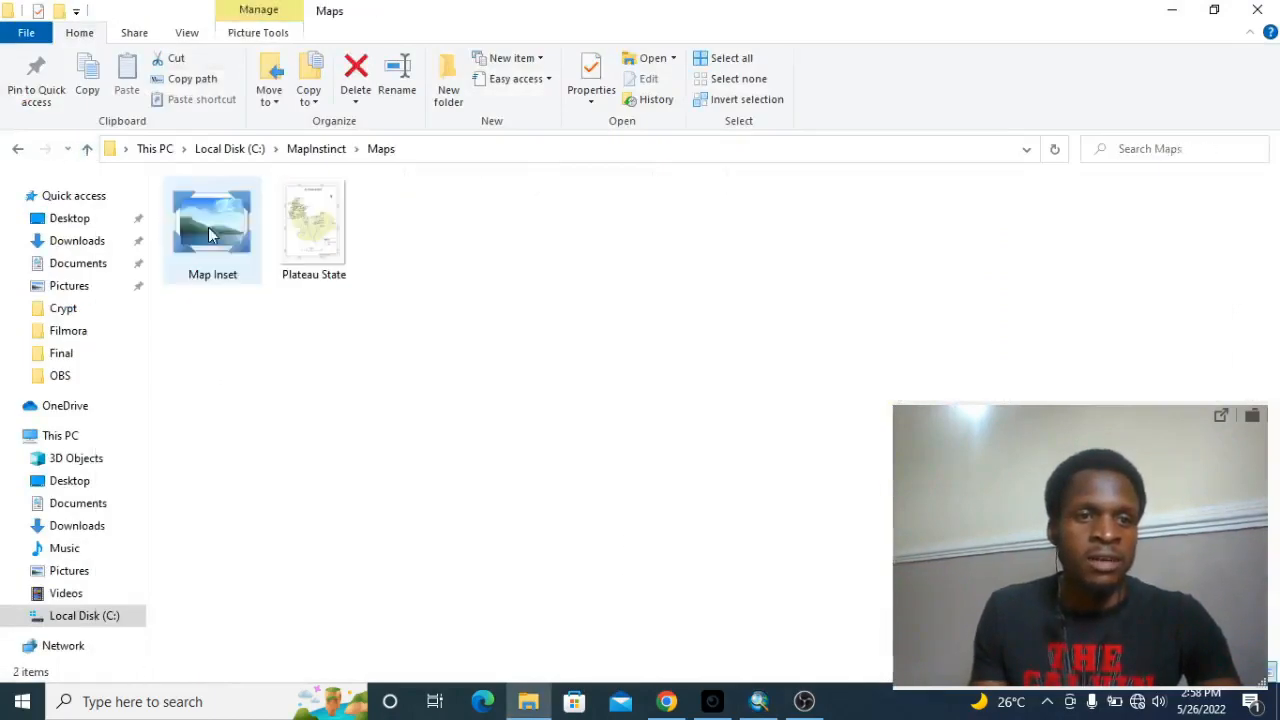